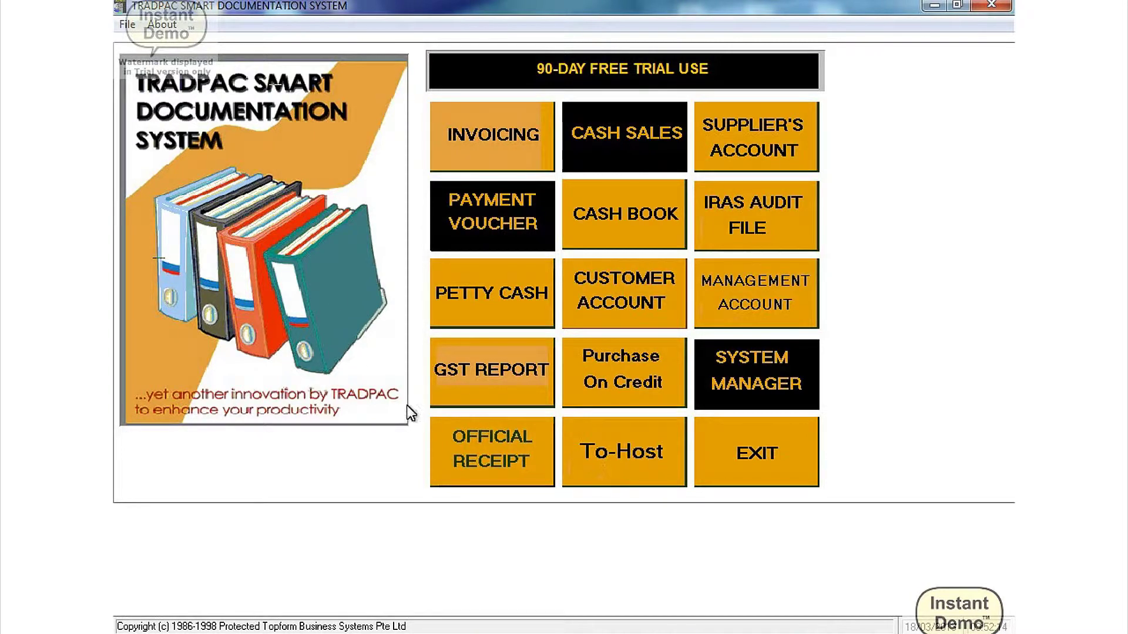
Create a new invoice in the Invoicing module for customer LEE ENTERPRISES PTE LTD and acknowledge the credit alert
click(482, 144)
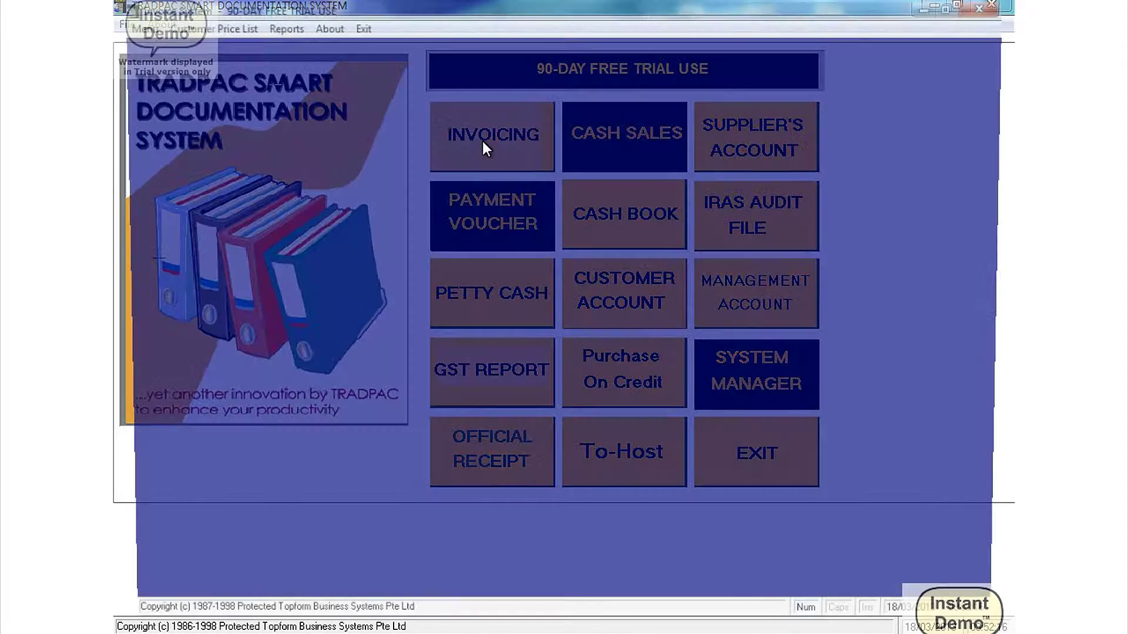
click(132, 22)
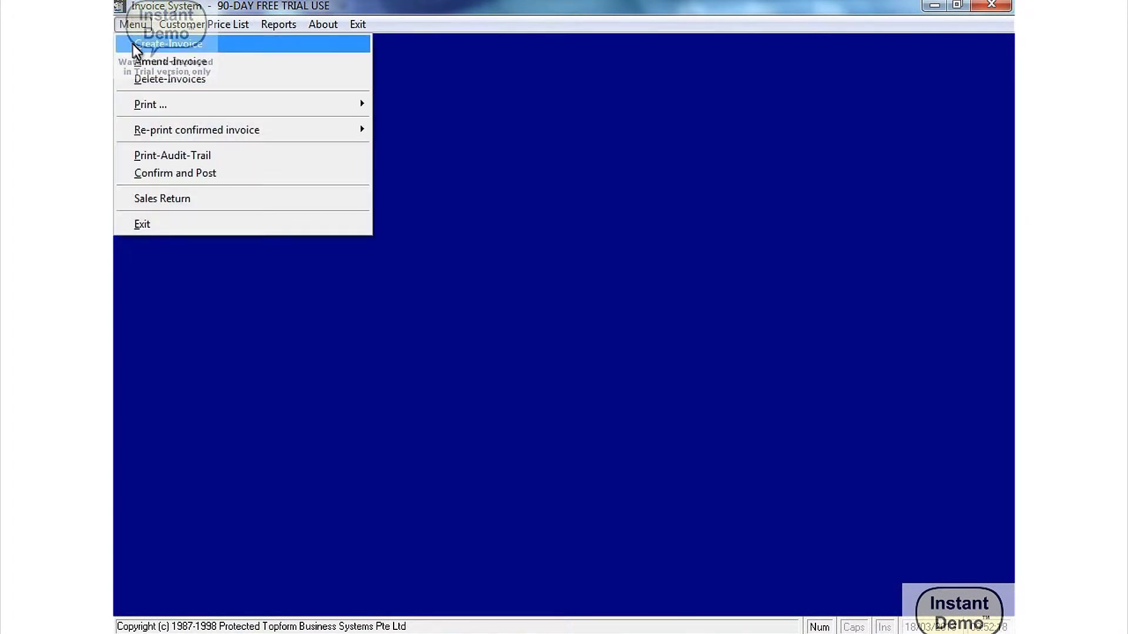
click(143, 44)
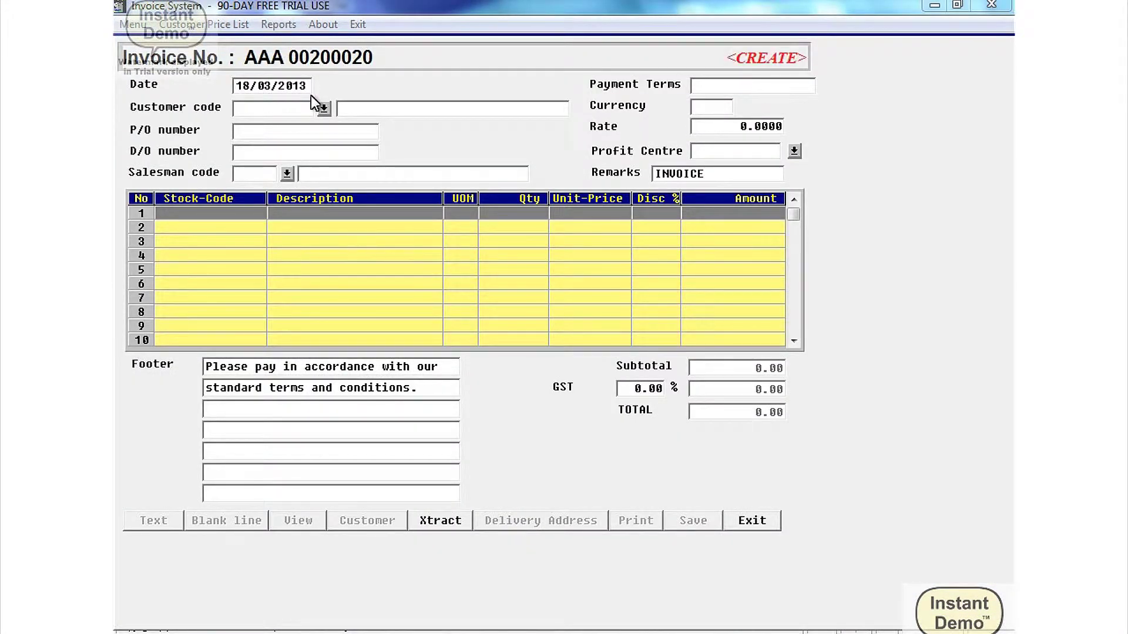
click(325, 108)
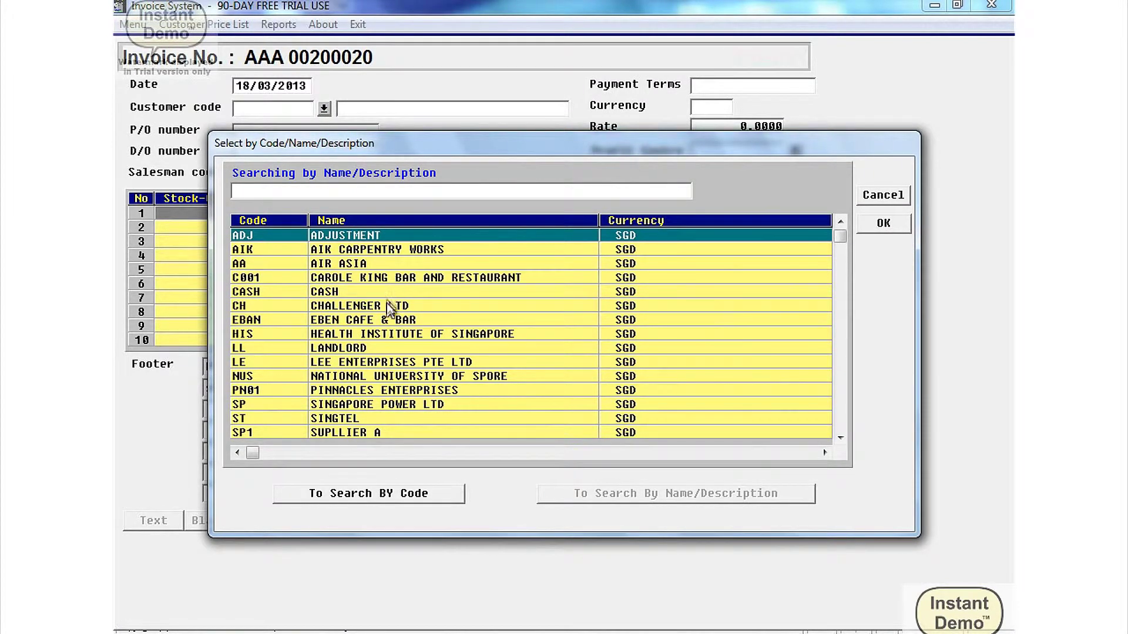
click(388, 362)
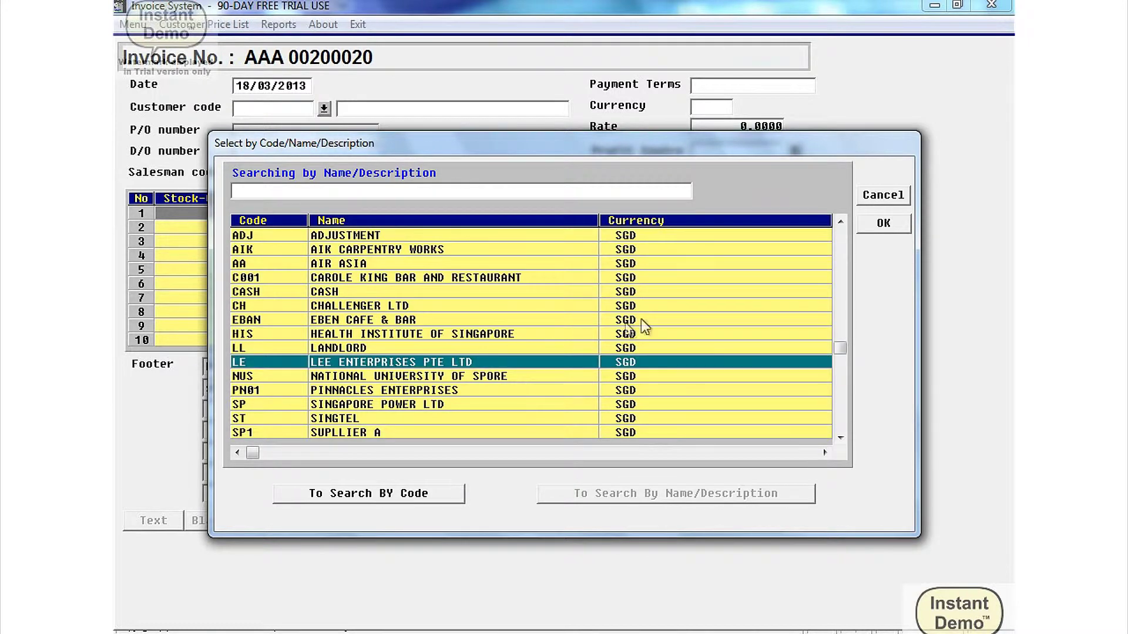
click(883, 222)
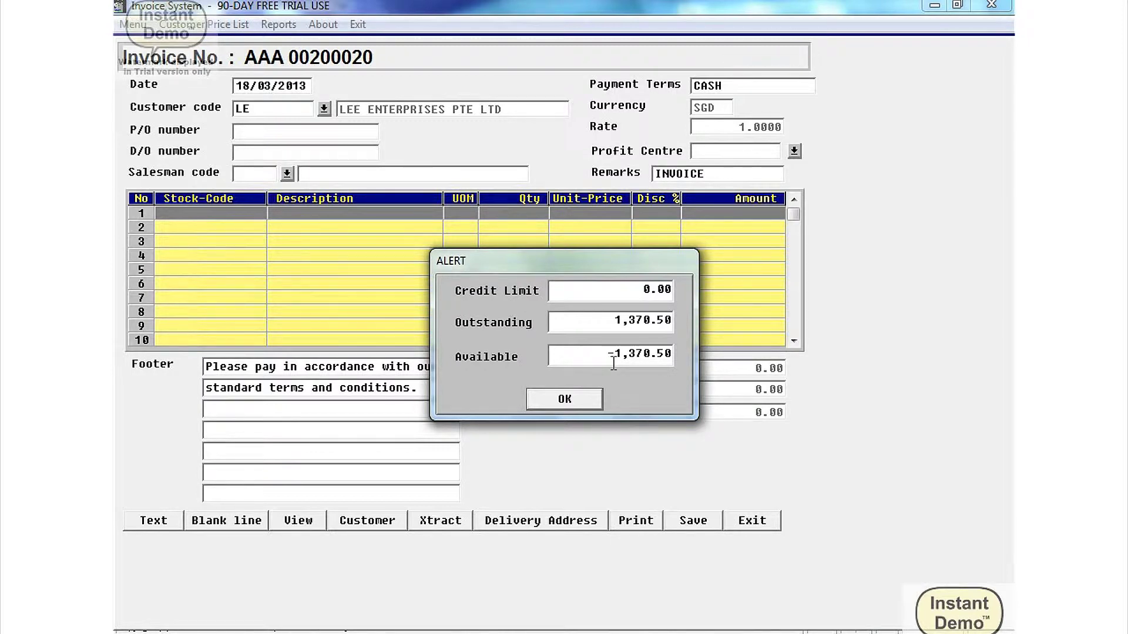
click(590, 398)
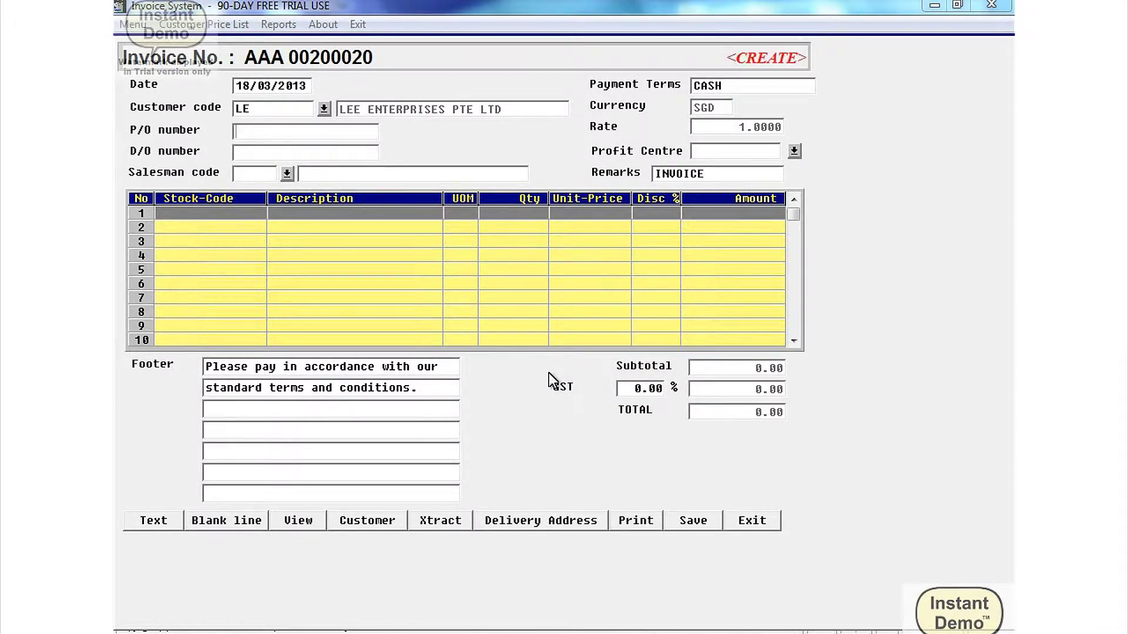
Leave the P/O number, D/O number and salesman code blank and set the profit centre to J1
key(Return)
key(Return)
key(Return)
key(Return)
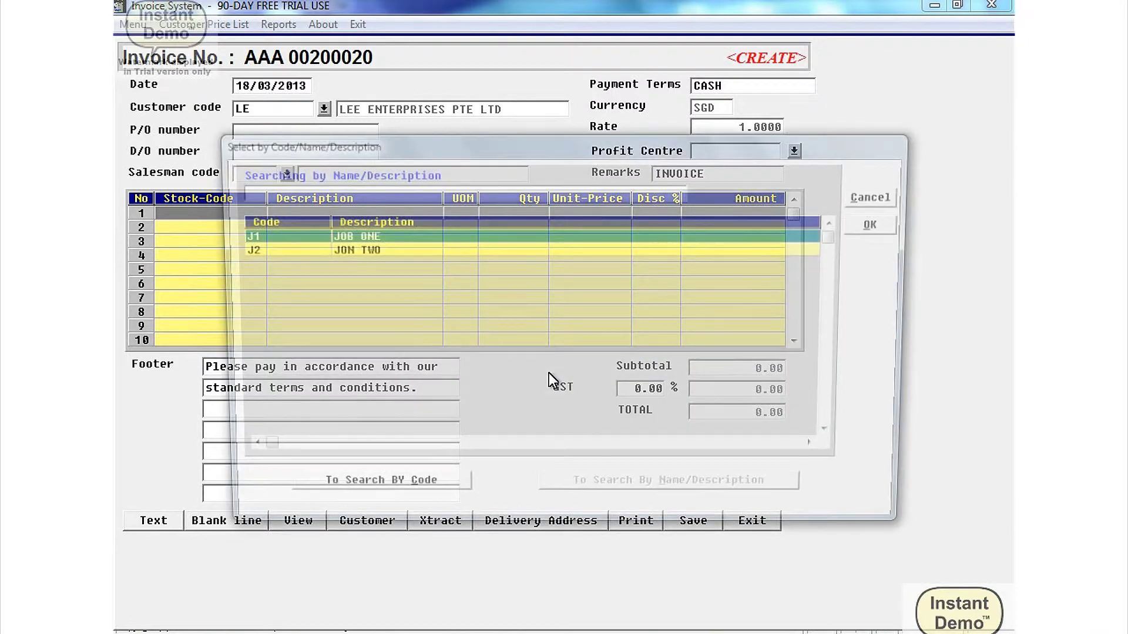
key(Return)
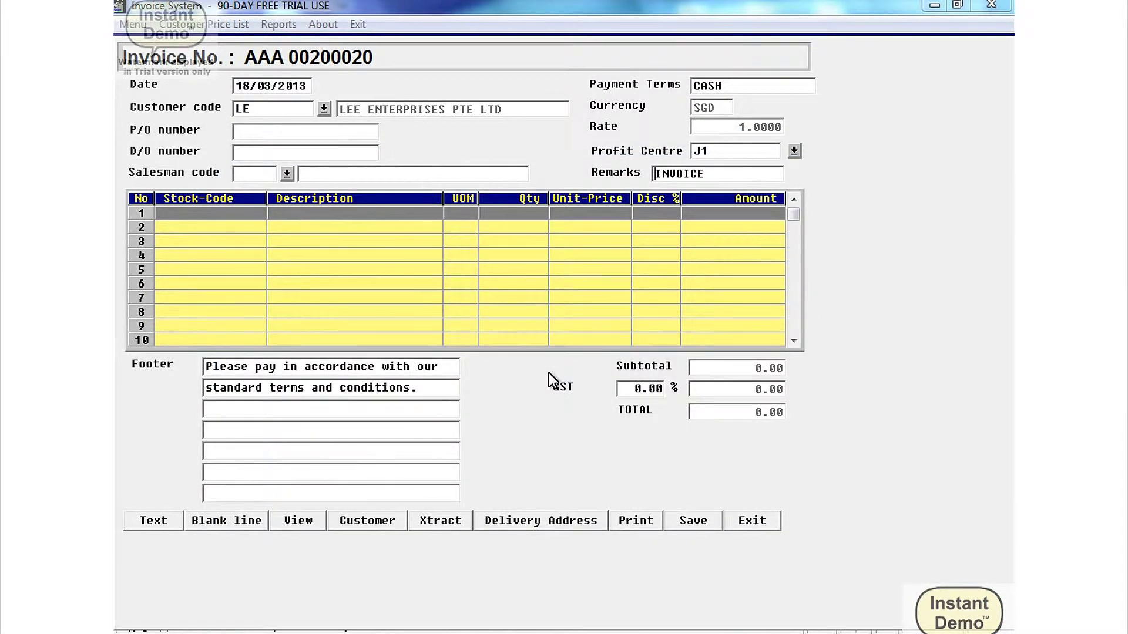
Add stock item APL1 (APPLE IPAD I) on the first invoice line with a quantity of 10 at the last sold price
click(182, 214)
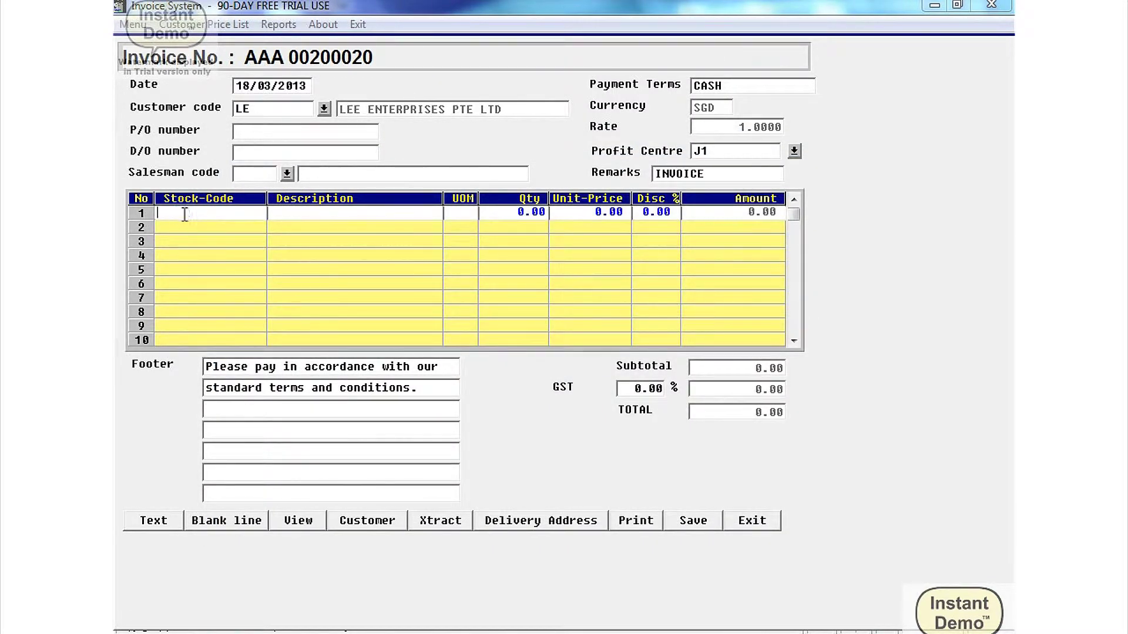
key(Return)
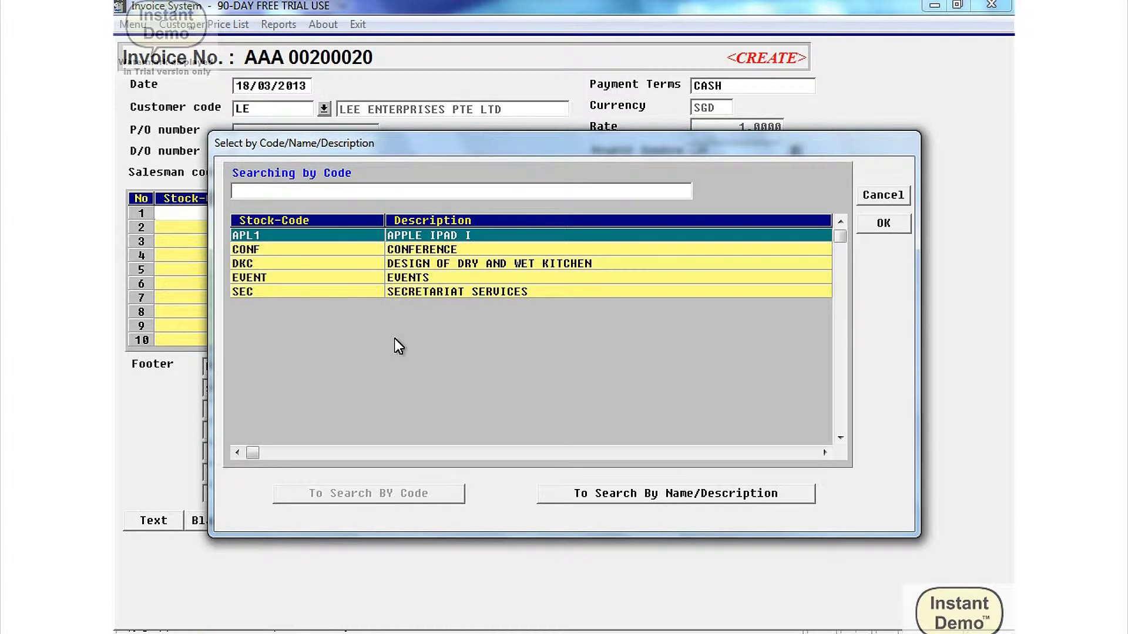
key(Return)
key(Return)
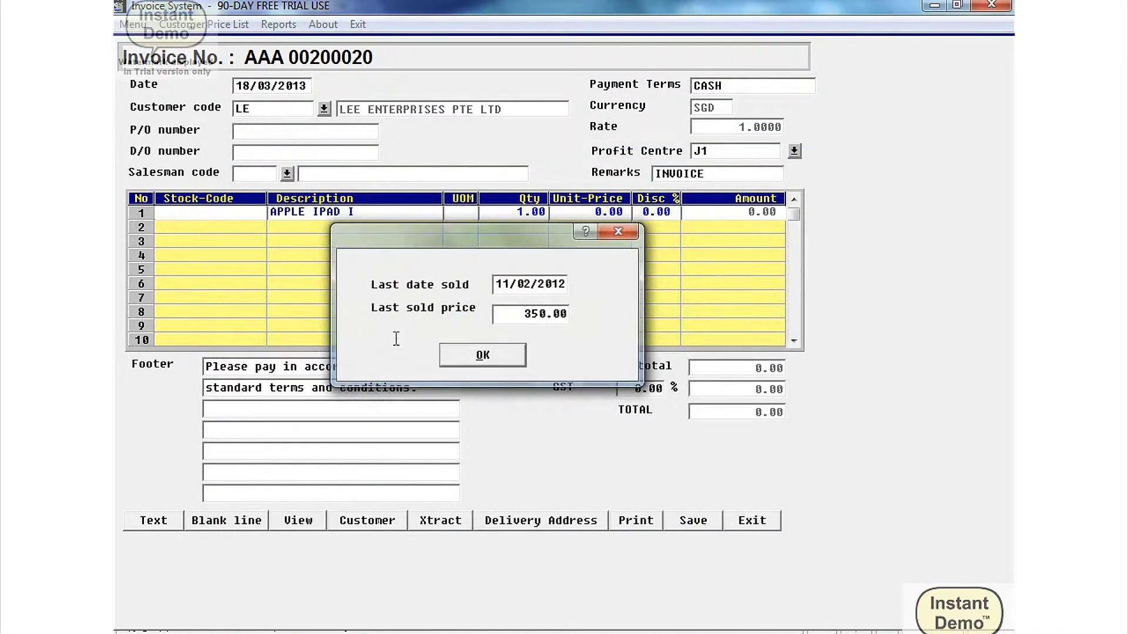
key(Return)
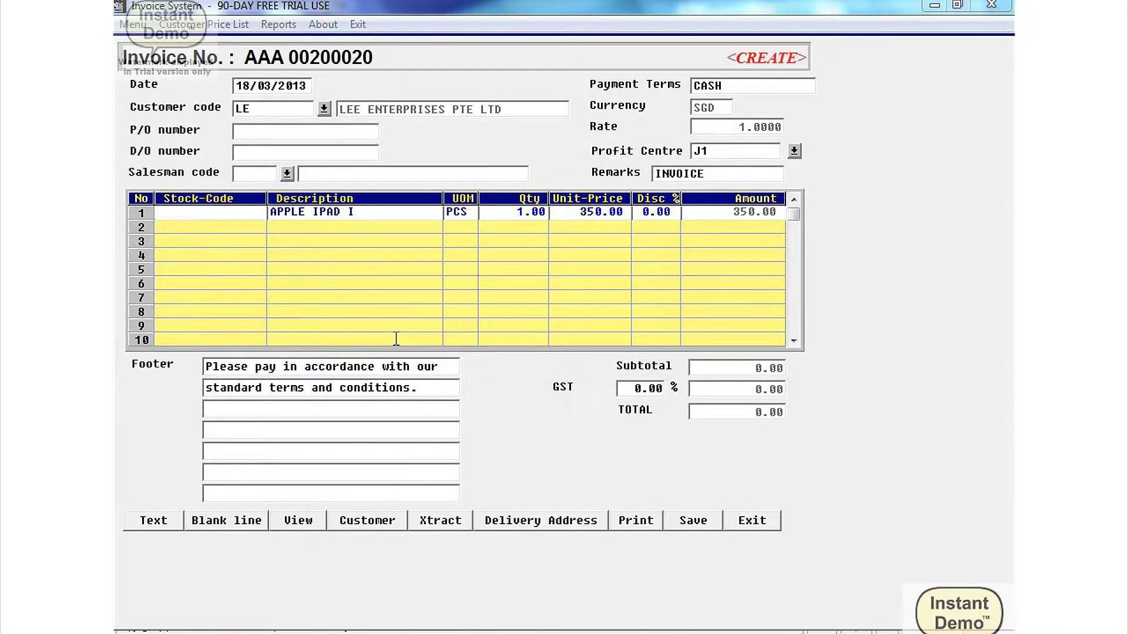
text(10)
key(Return)
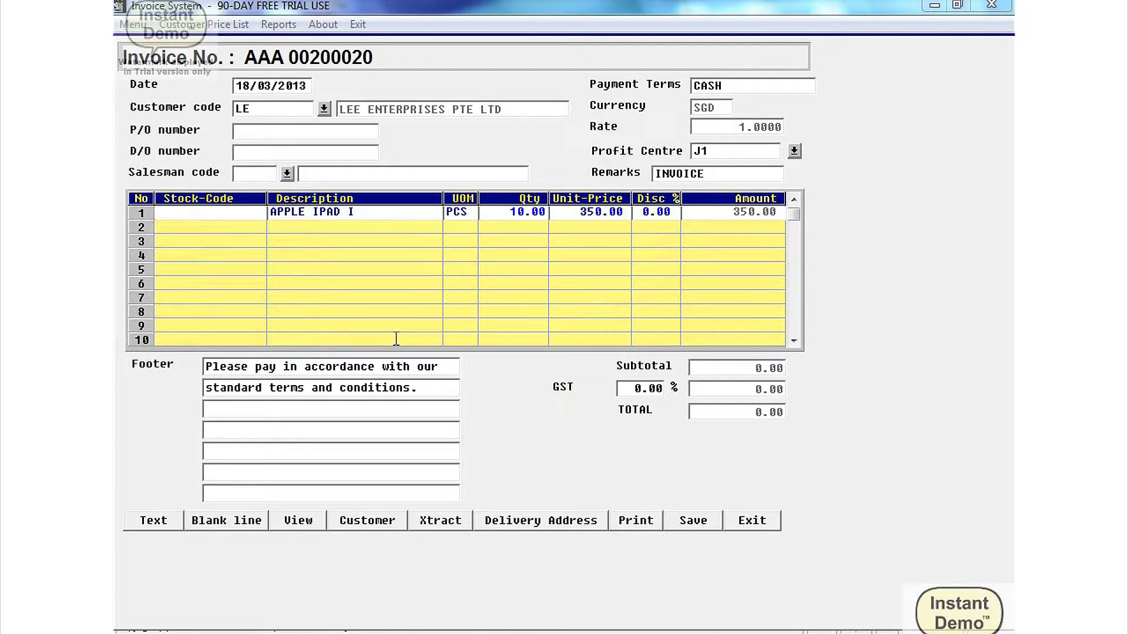
Apply a 10% itemized discount to the APPLE IPAD I line and accept GST tax code SR at 7%
key(Return)
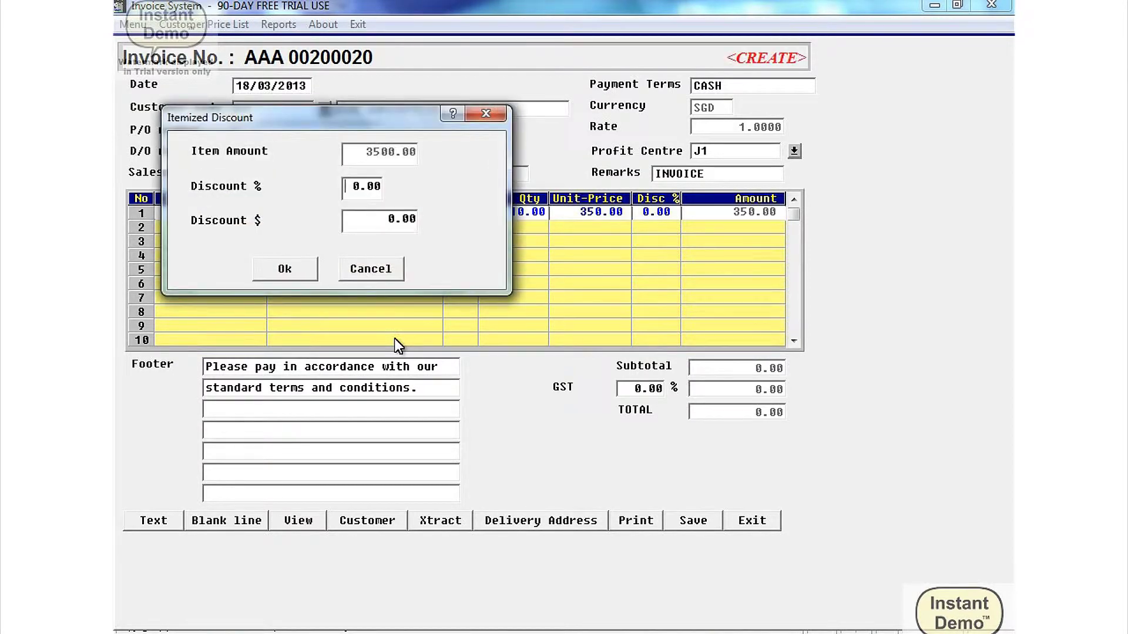
text(10)
key(Return)
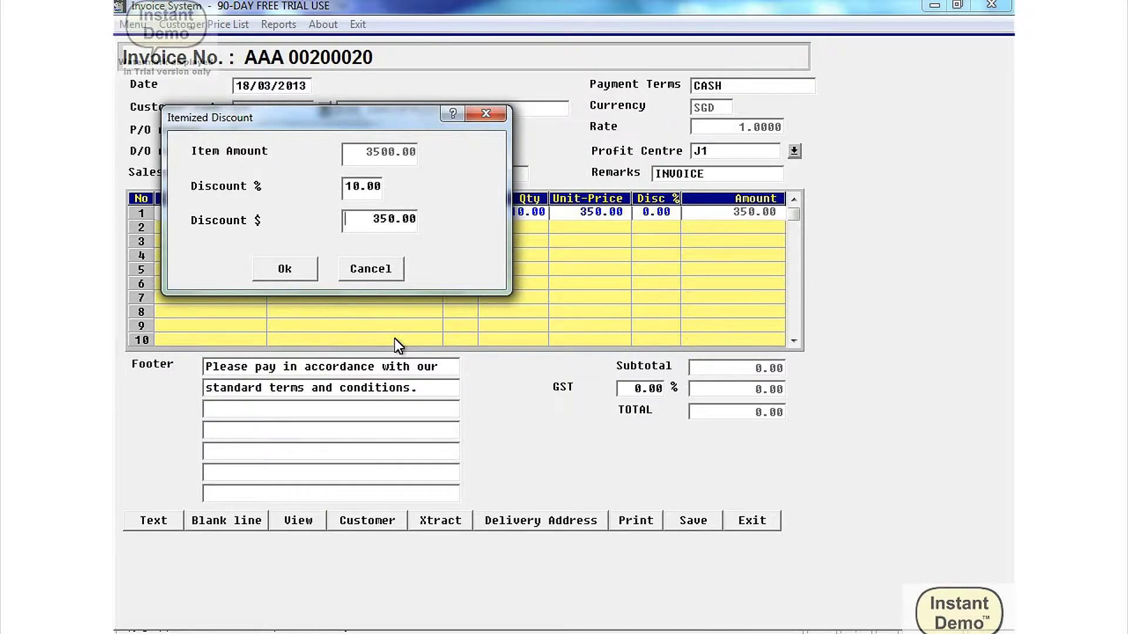
click(377, 187)
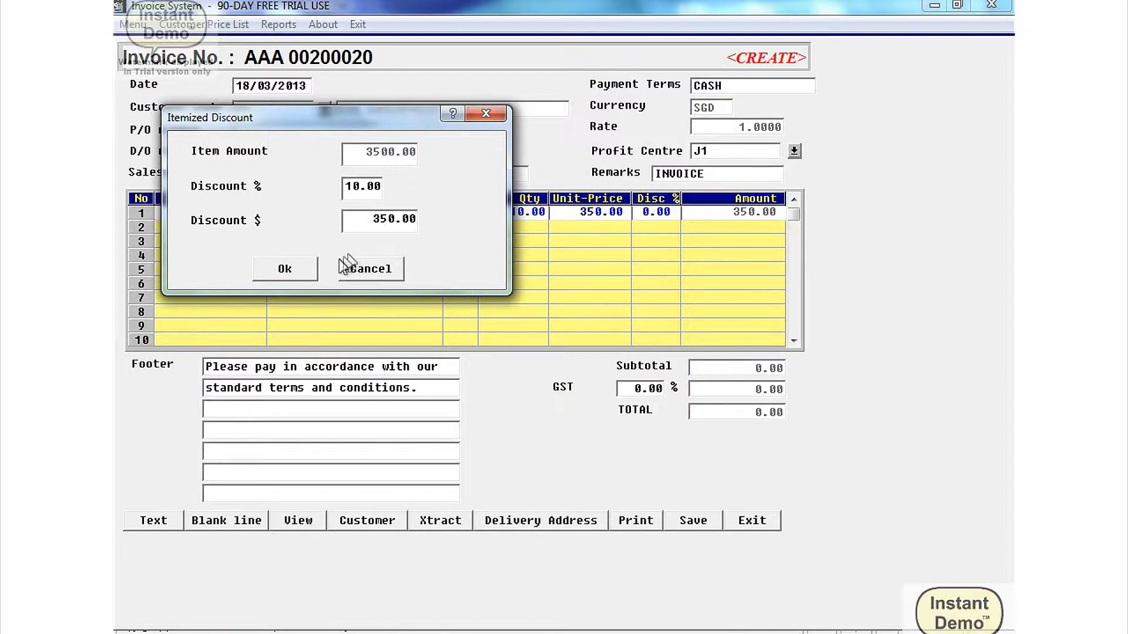
click(285, 269)
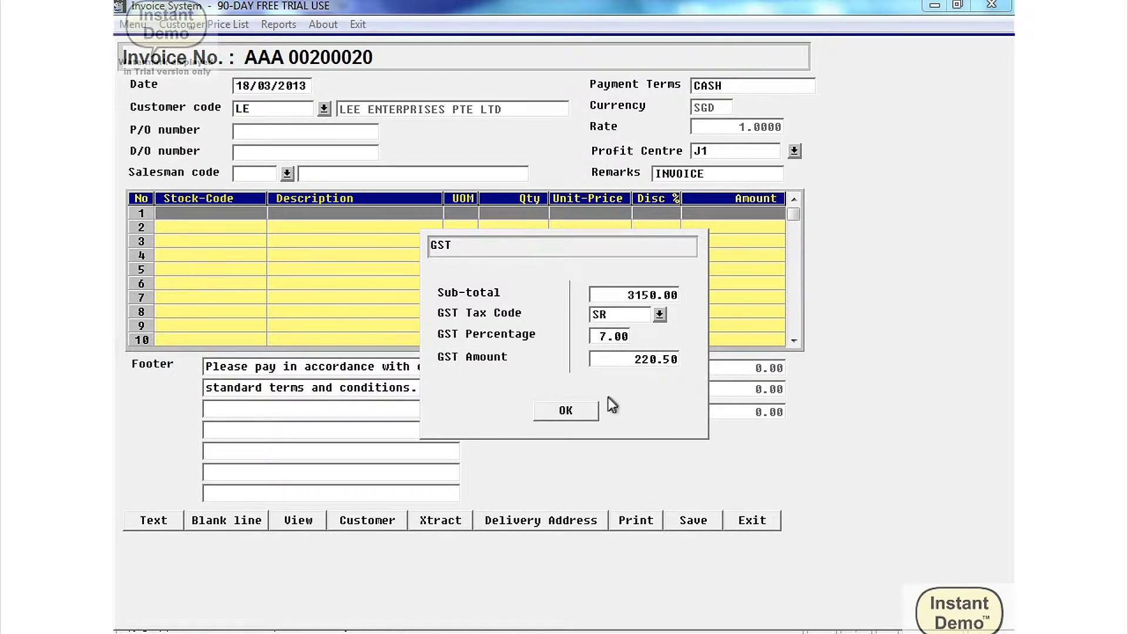
click(593, 413)
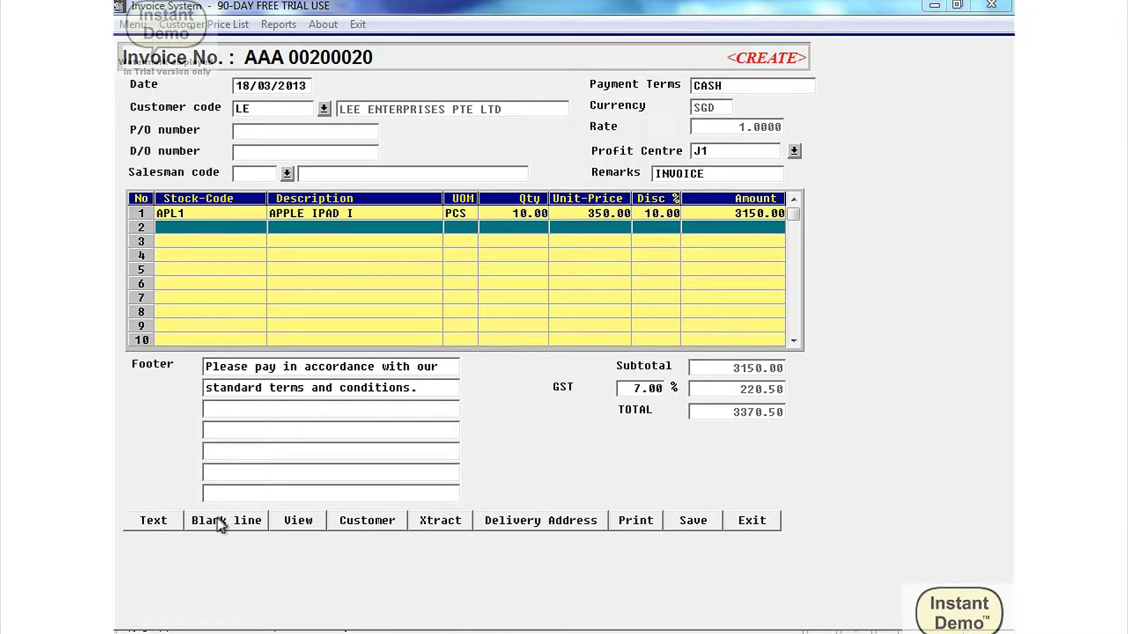
Insert a "c/w:" text line followed by three lines of filler text below the item, and add a blank line above them
click(158, 521)
text(c/w)
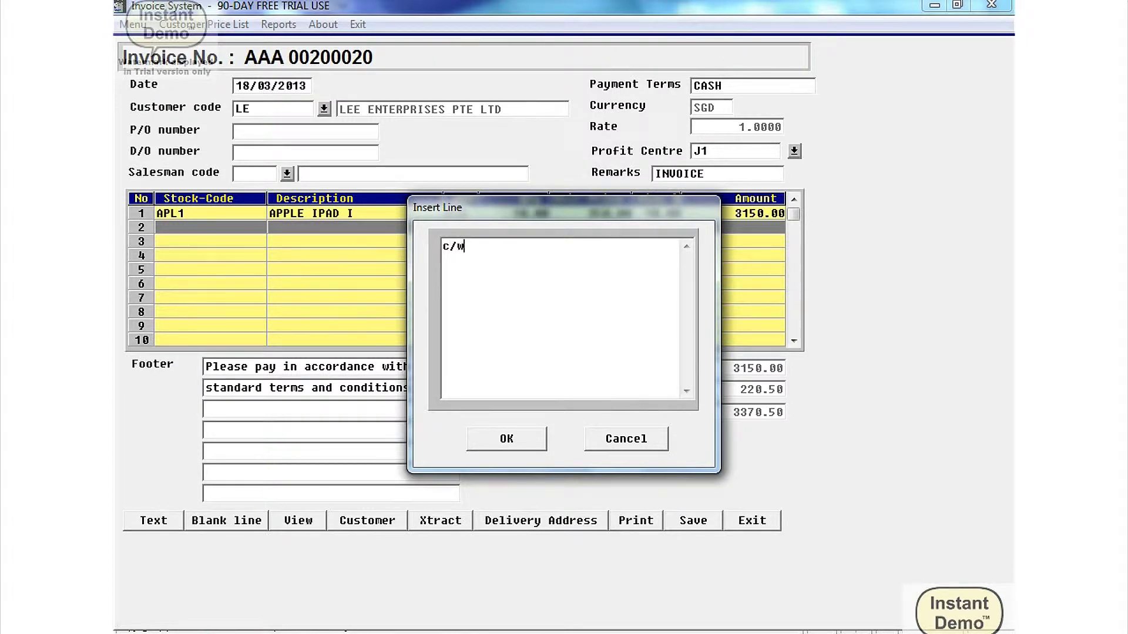
text(: )
text(dasjkkjkjasjjkasjjfljas)
key(Return)
text(dasdasjkkajskjkjakjsjlkas)
key(Return)
text(daskjdasjkjkdljaksjdjdkals)
click(519, 439)
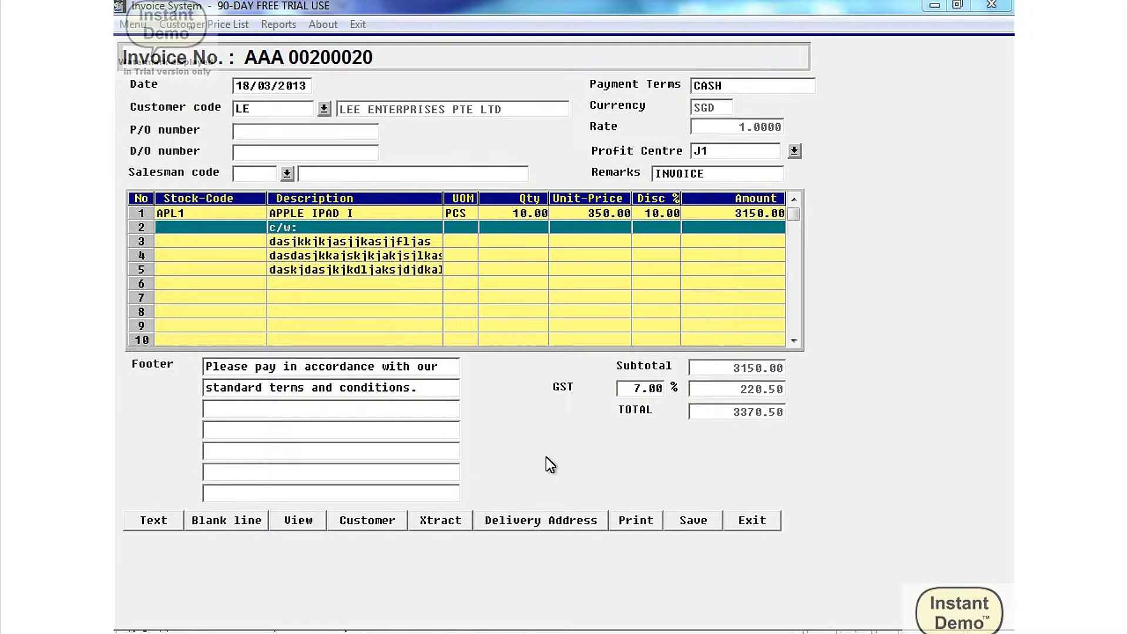
click(220, 524)
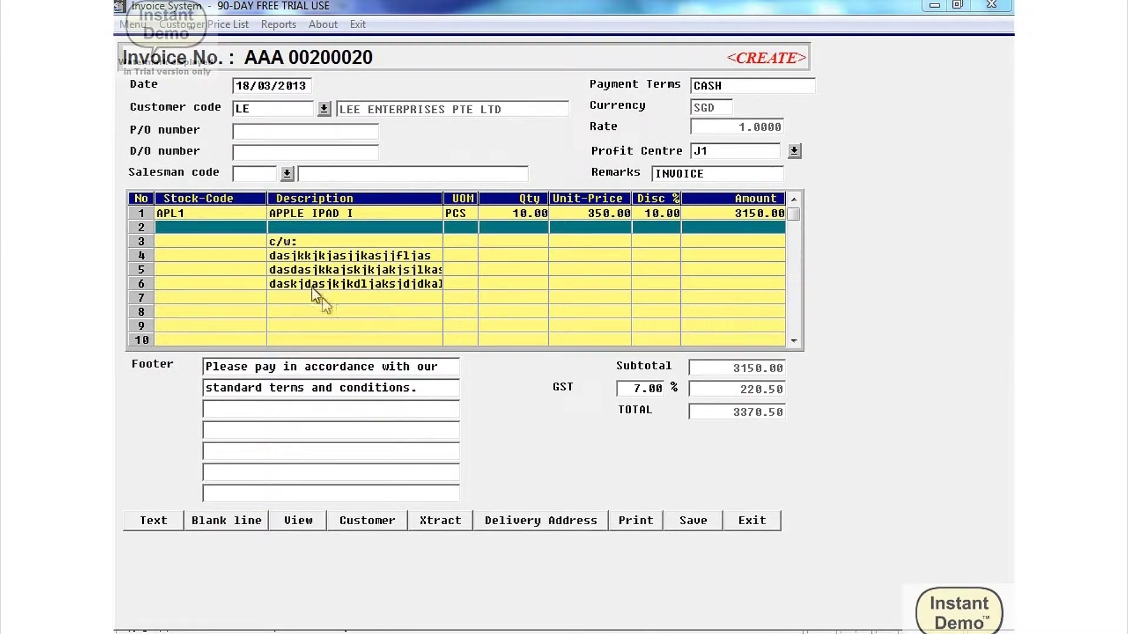
Preview the printed invoice, examine its item line, discount, GST and totals, and close the preview
click(636, 521)
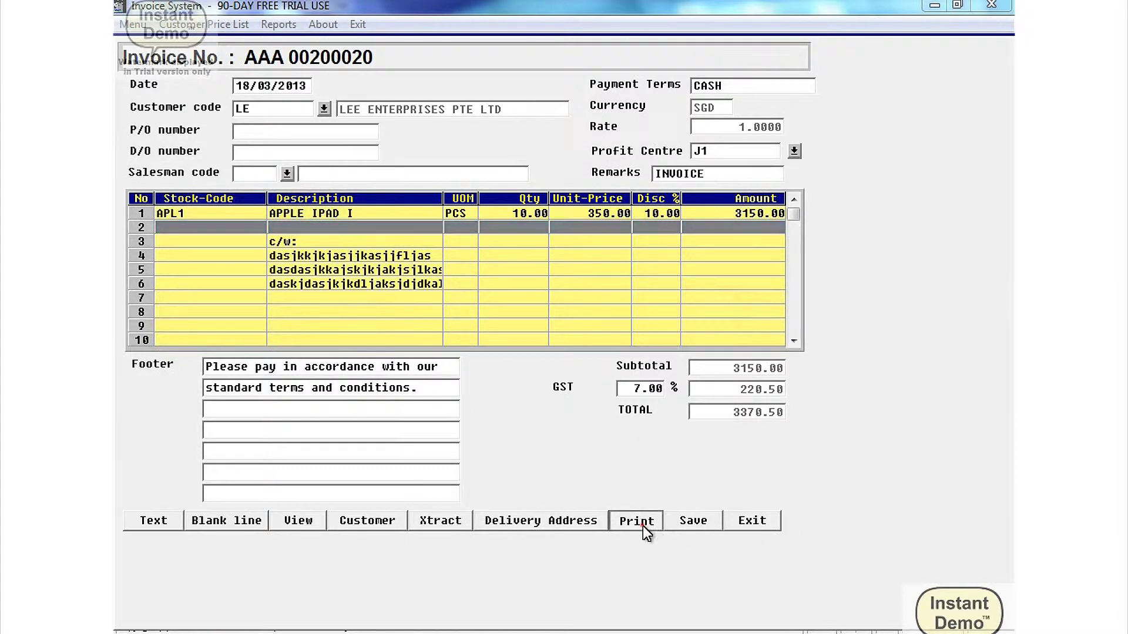
click(511, 404)
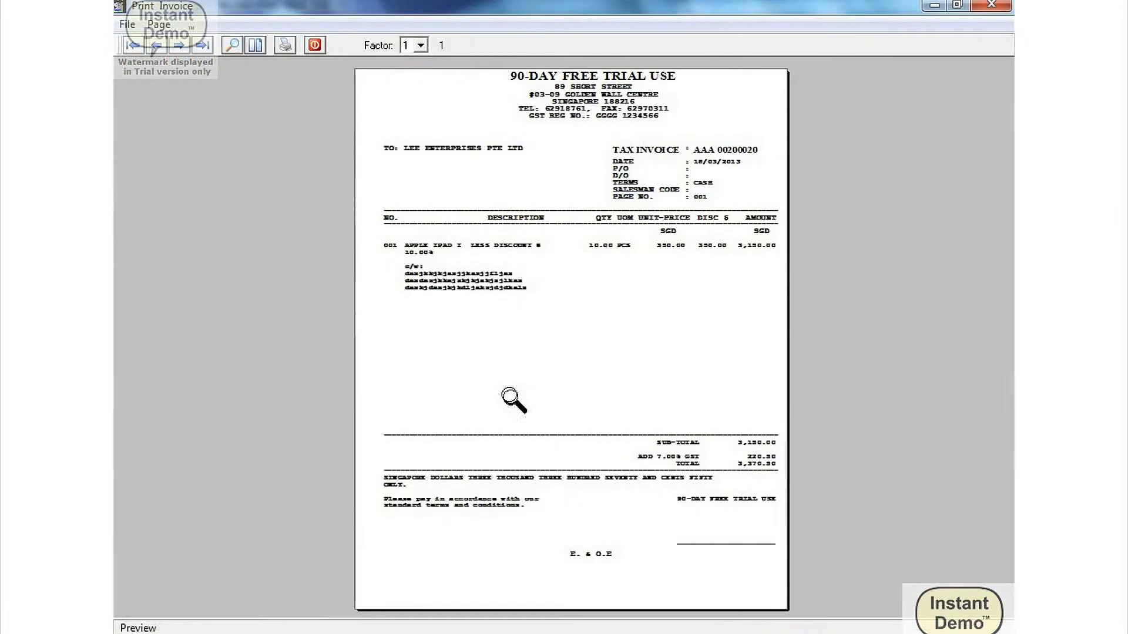
click(492, 333)
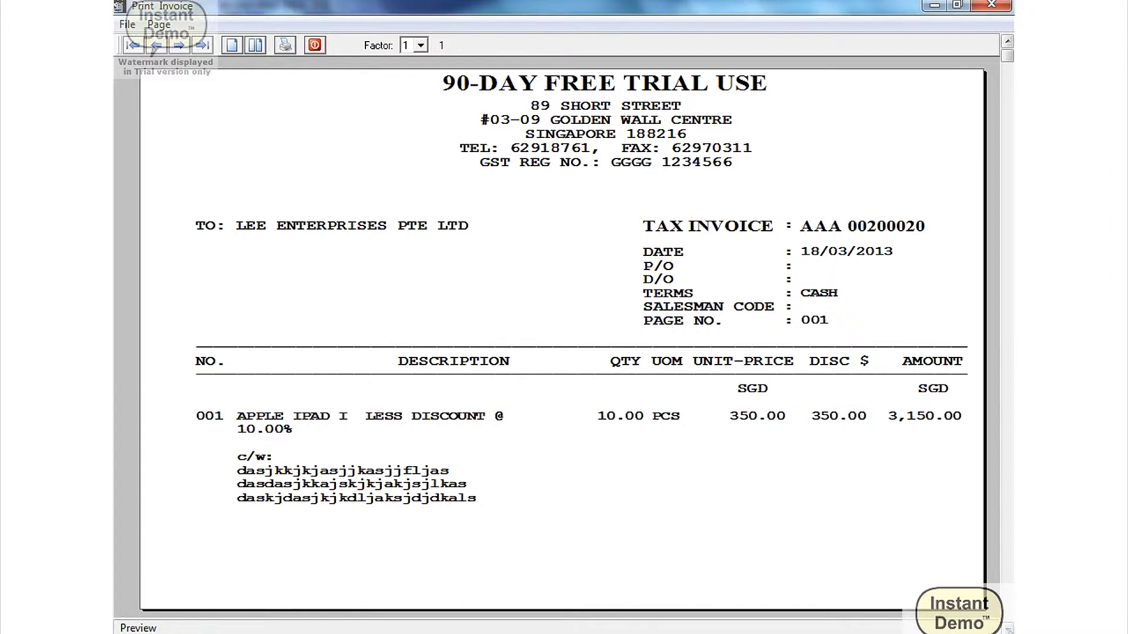
click(1007, 630)
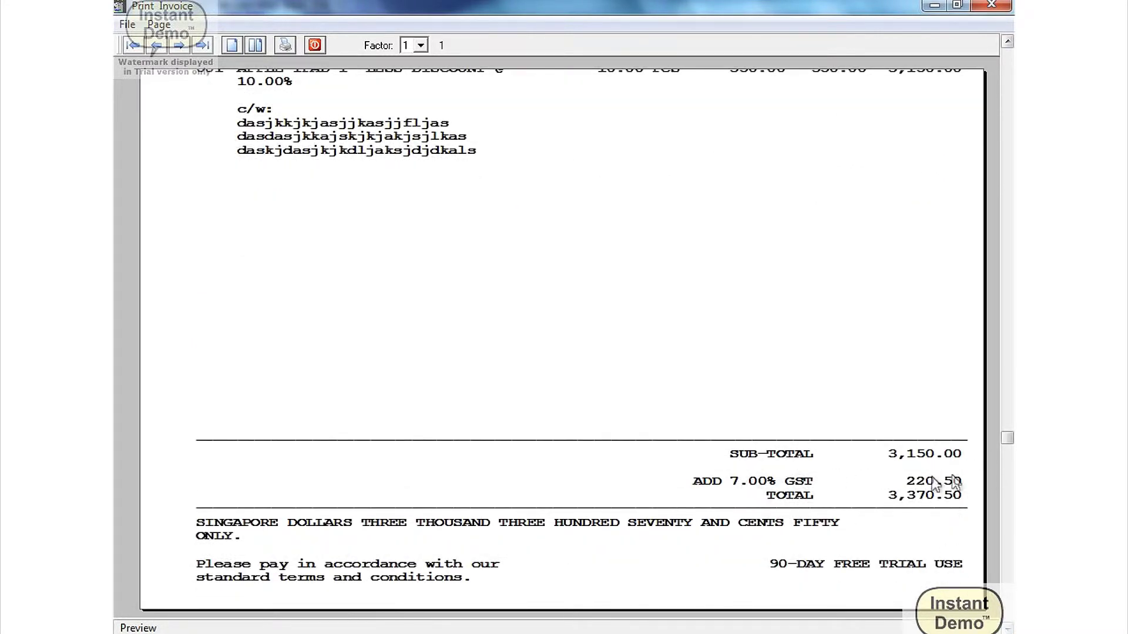
click(1007, 41)
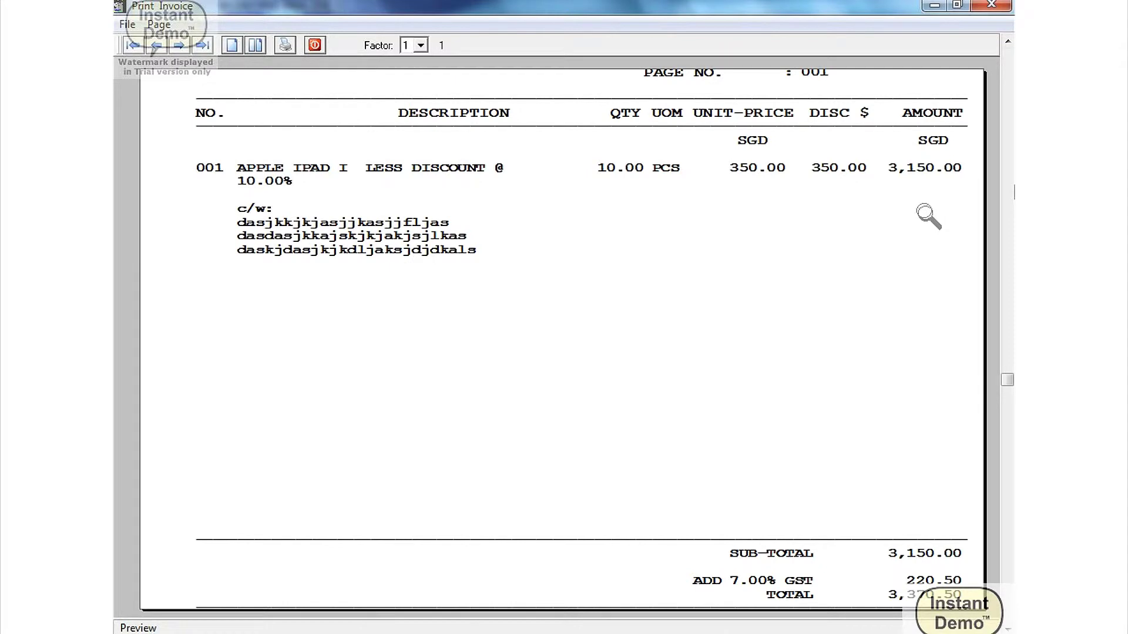
click(578, 228)
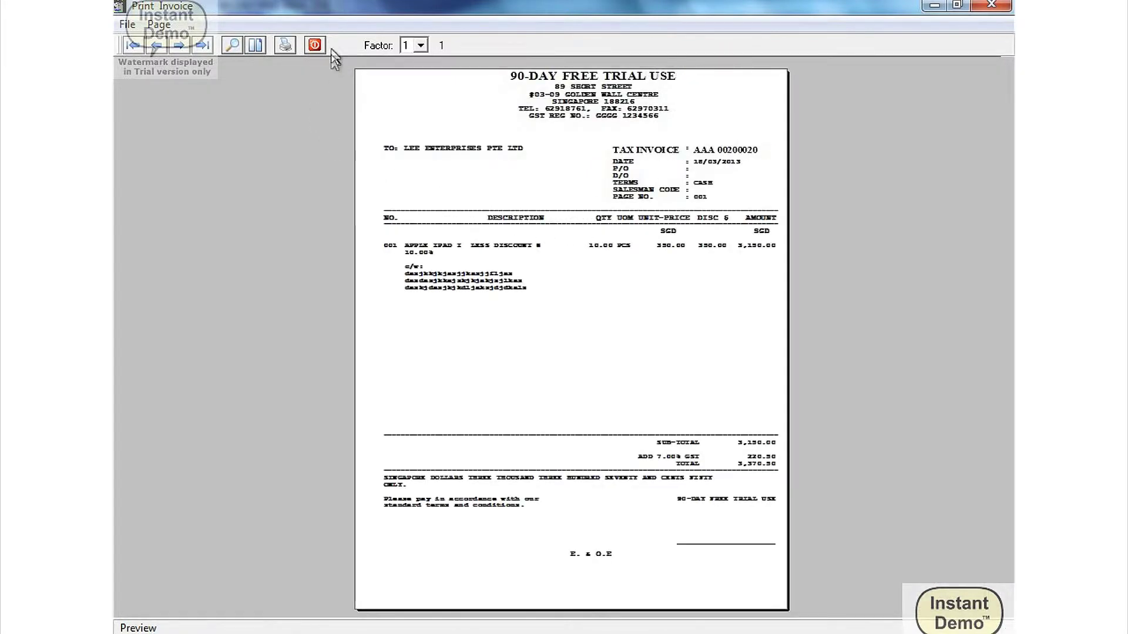
click(314, 45)
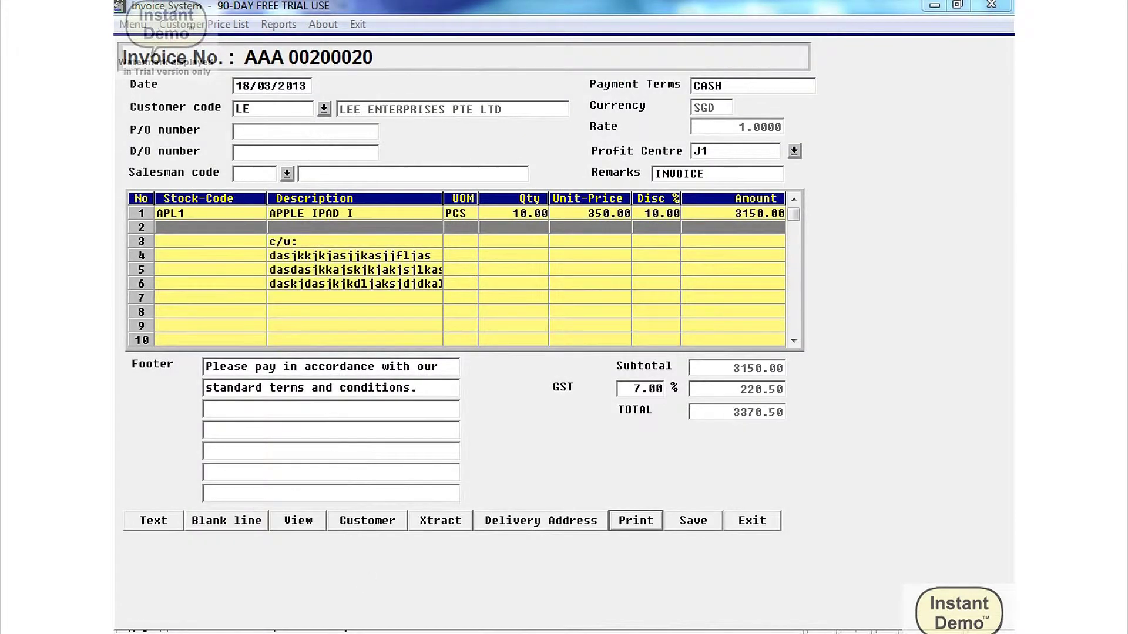
Save the invoice, and confirm and post it to the accounting modules
click(693, 521)
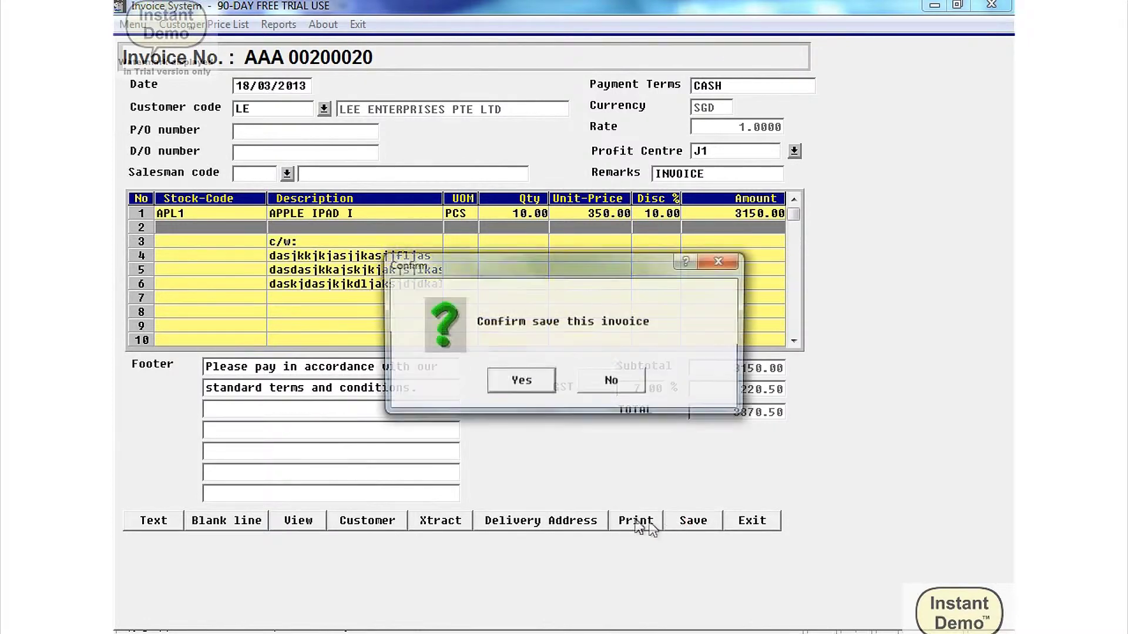
click(521, 382)
click(130, 26)
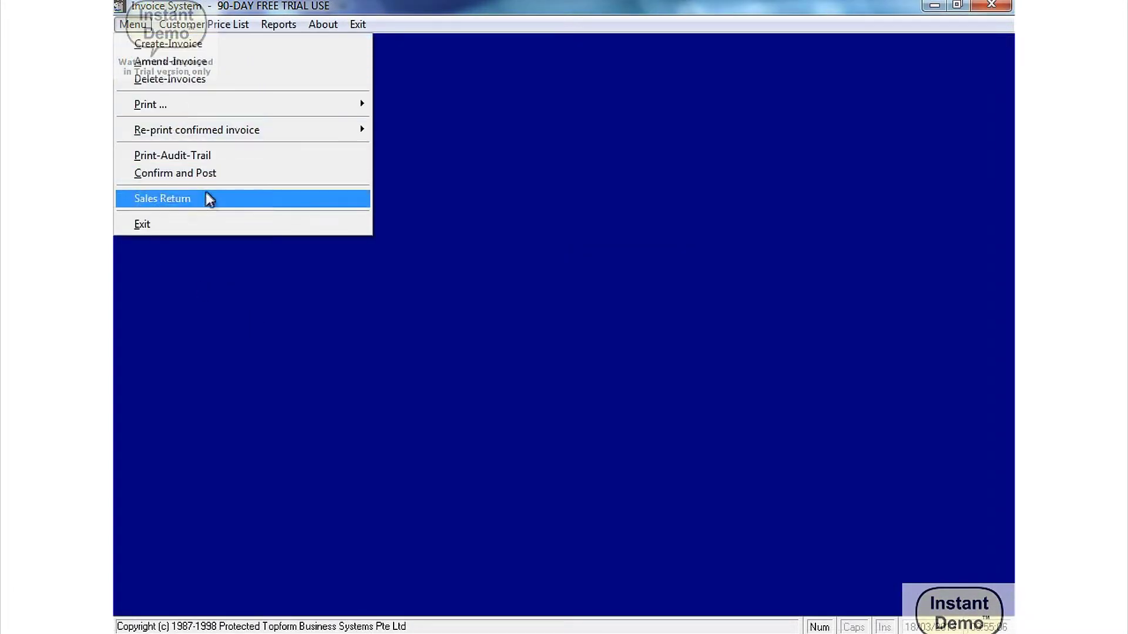
click(210, 176)
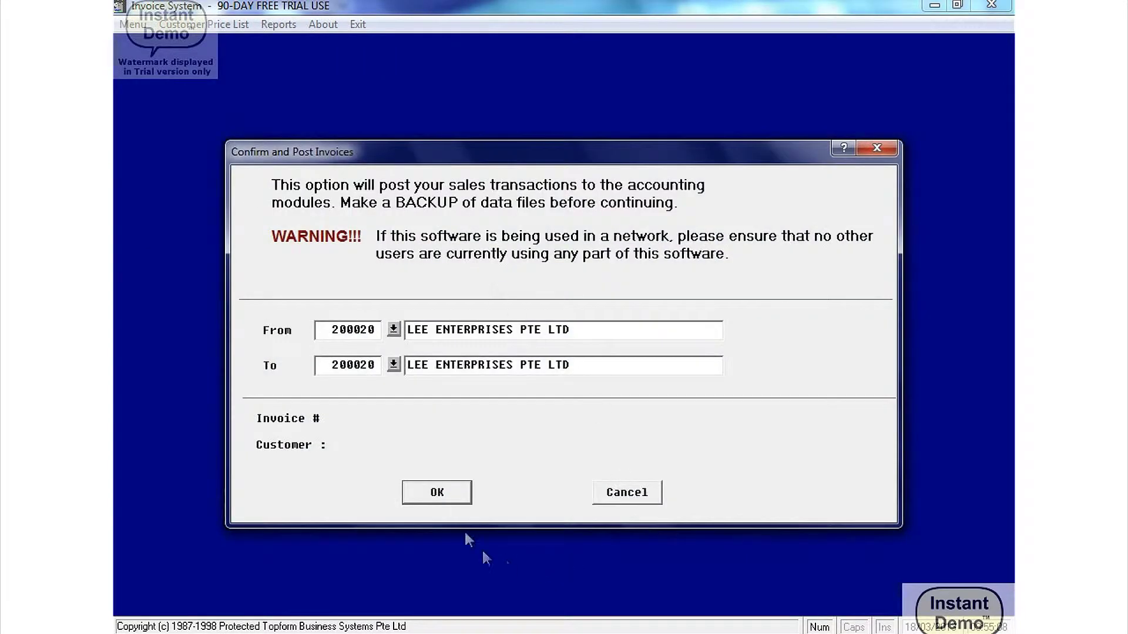
click(437, 492)
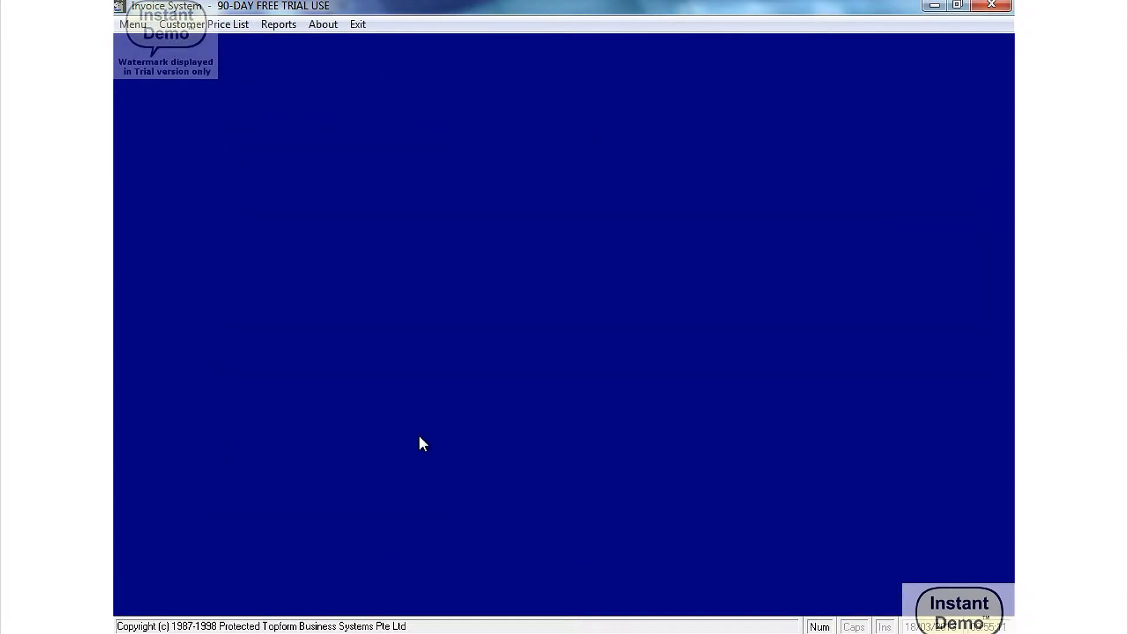
Switch from Invoicing to the Customer Account module and display the detailed Debtor Ageing Analysis on screen for ADJUSTMENT to UROLOGY ASSOCIATION
click(357, 25)
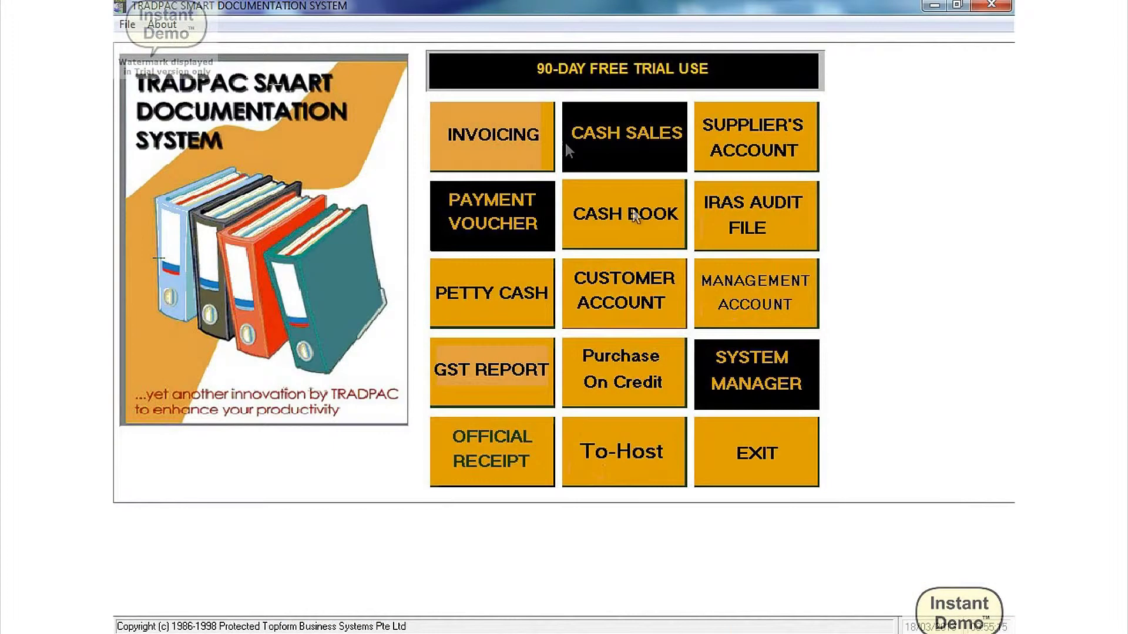
click(605, 307)
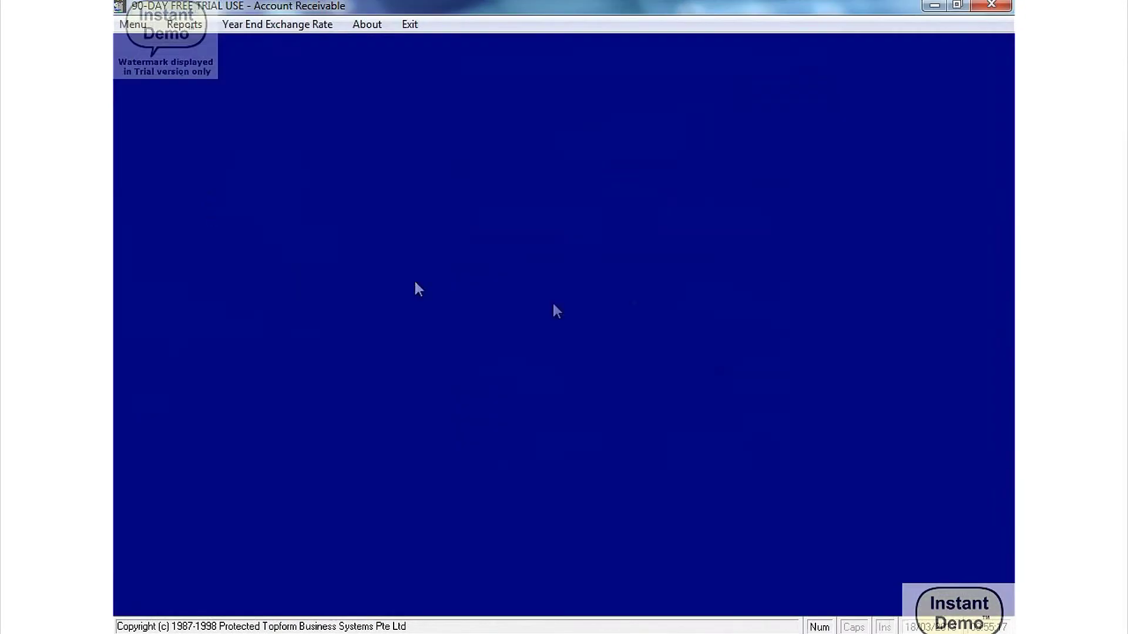
click(184, 28)
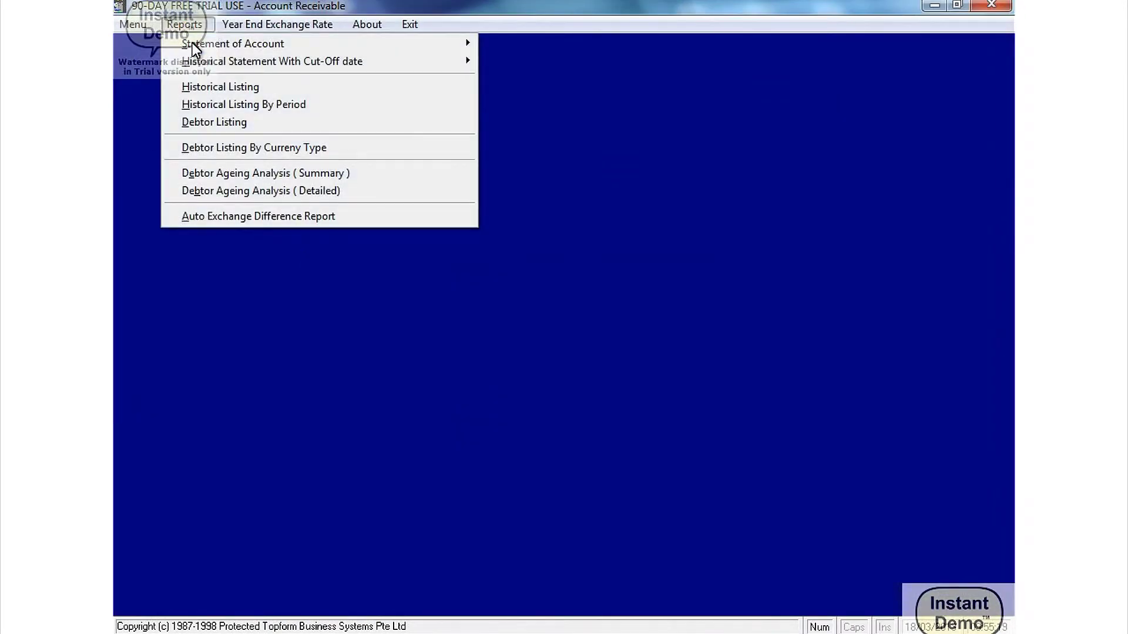
click(234, 190)
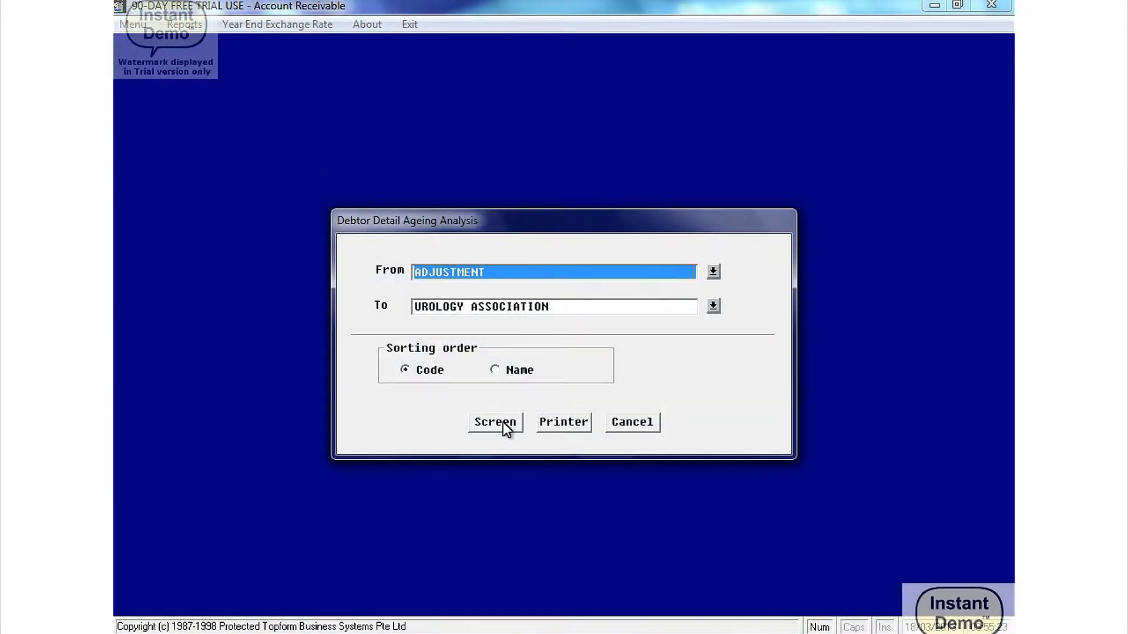
click(495, 422)
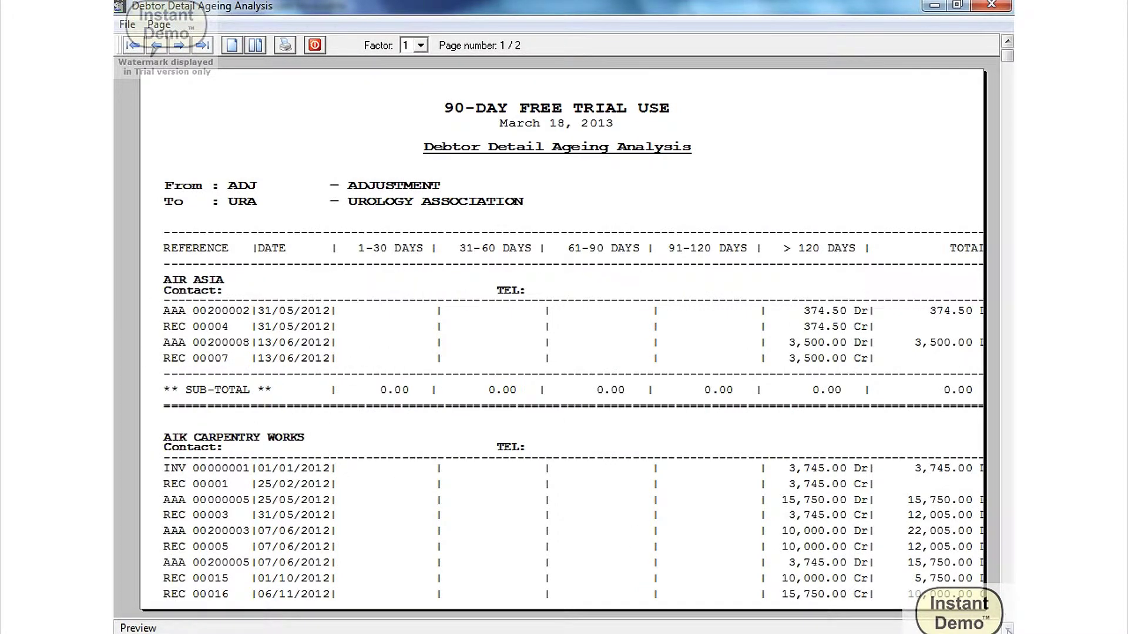
Examine both pages of the debtor ageing report, including the LEE ENTERPRISES PTE LTD entries and grand total, and close the report
click(1008, 629)
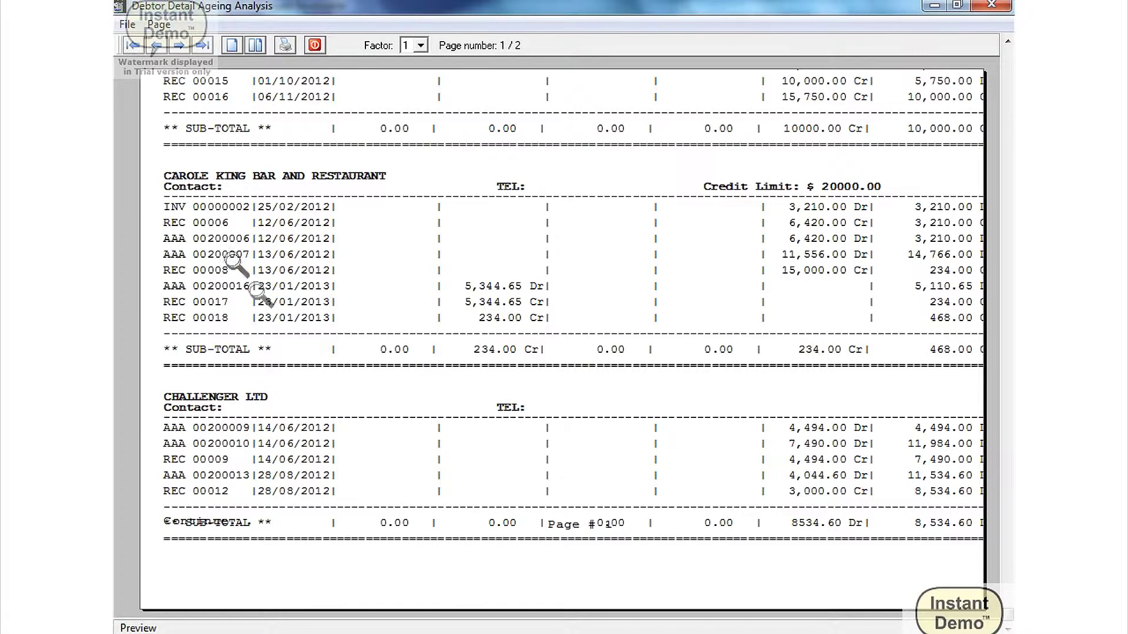
click(181, 45)
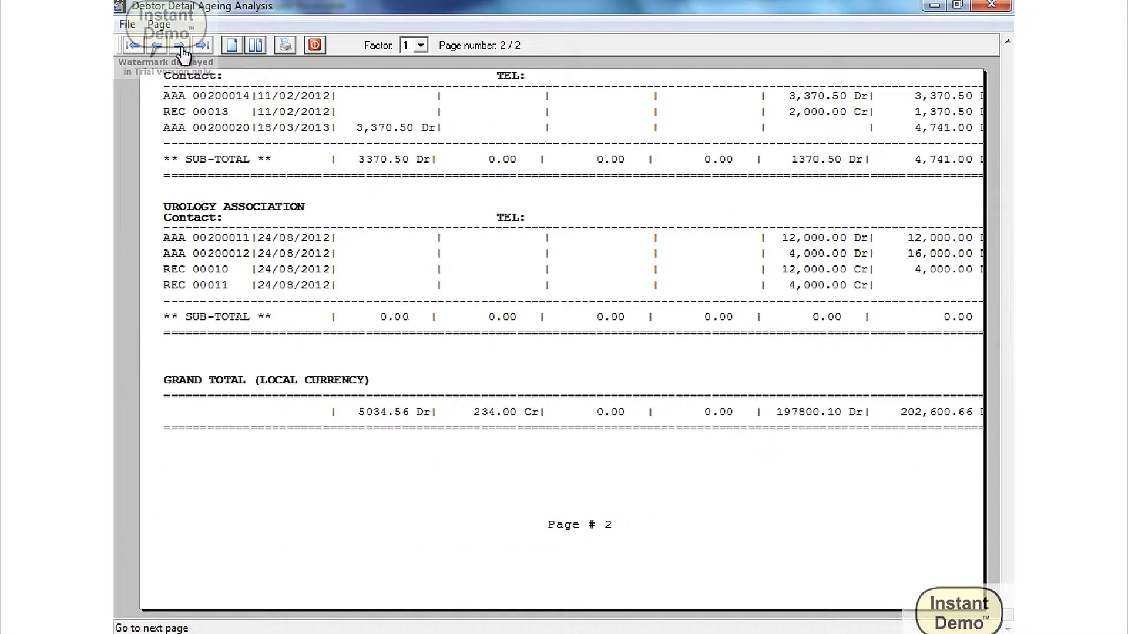
click(1007, 43)
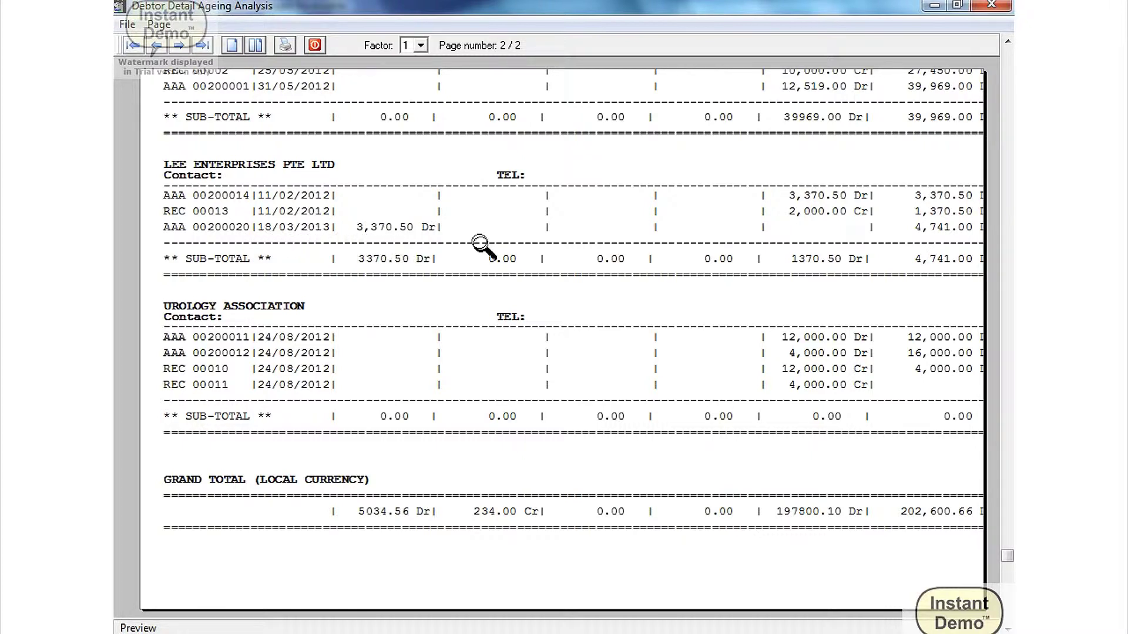
click(1007, 42)
click(1006, 43)
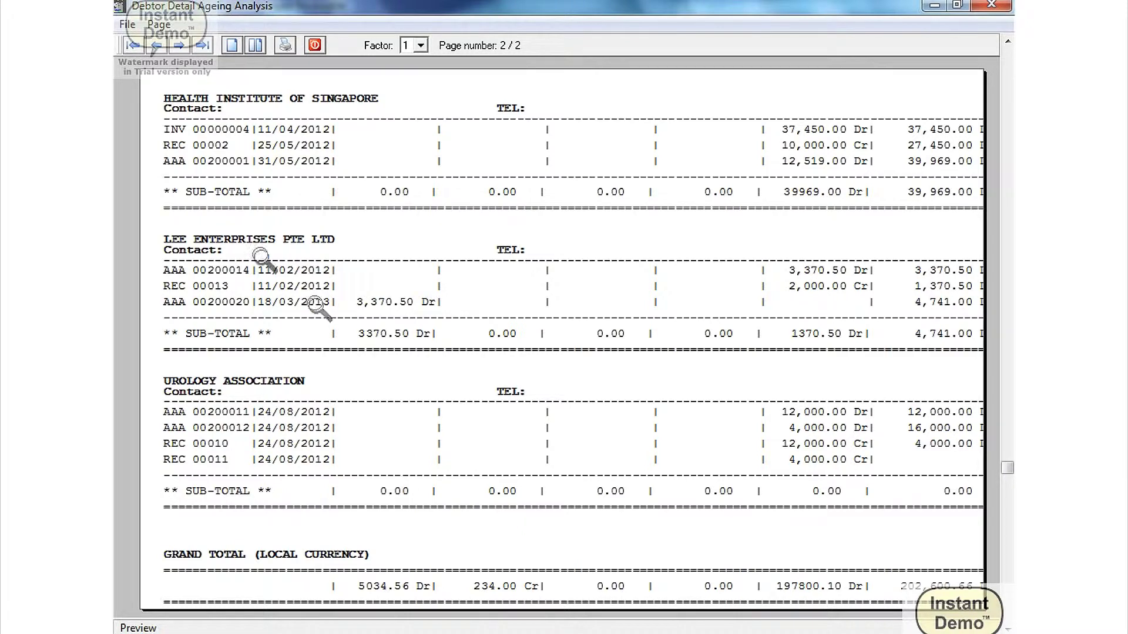
click(162, 53)
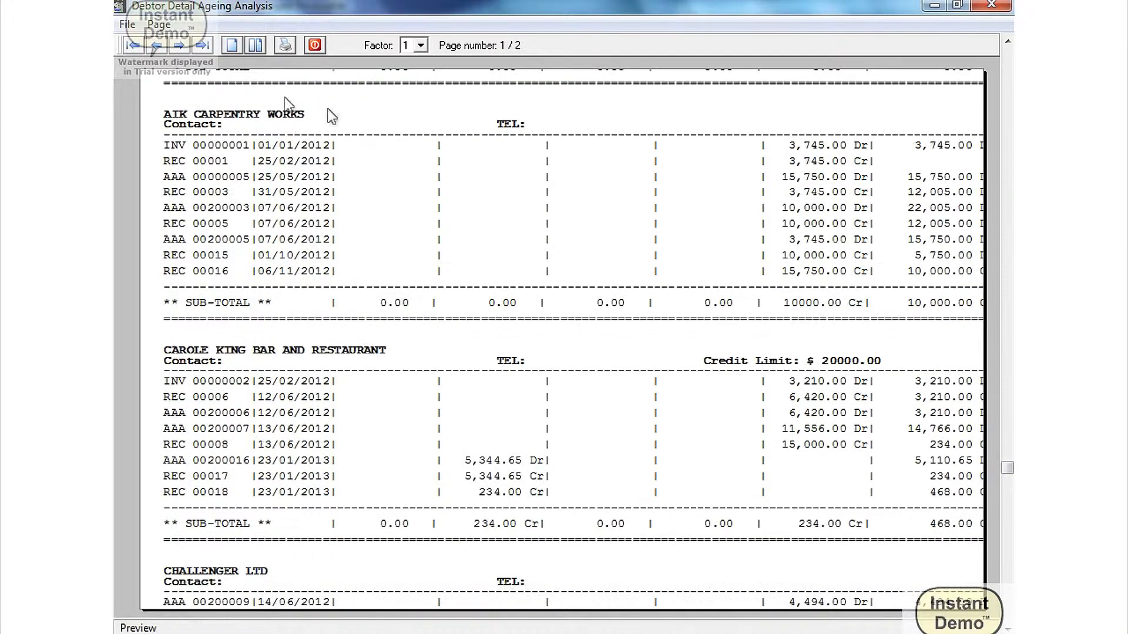
scroll(1007, 58, up, 10)
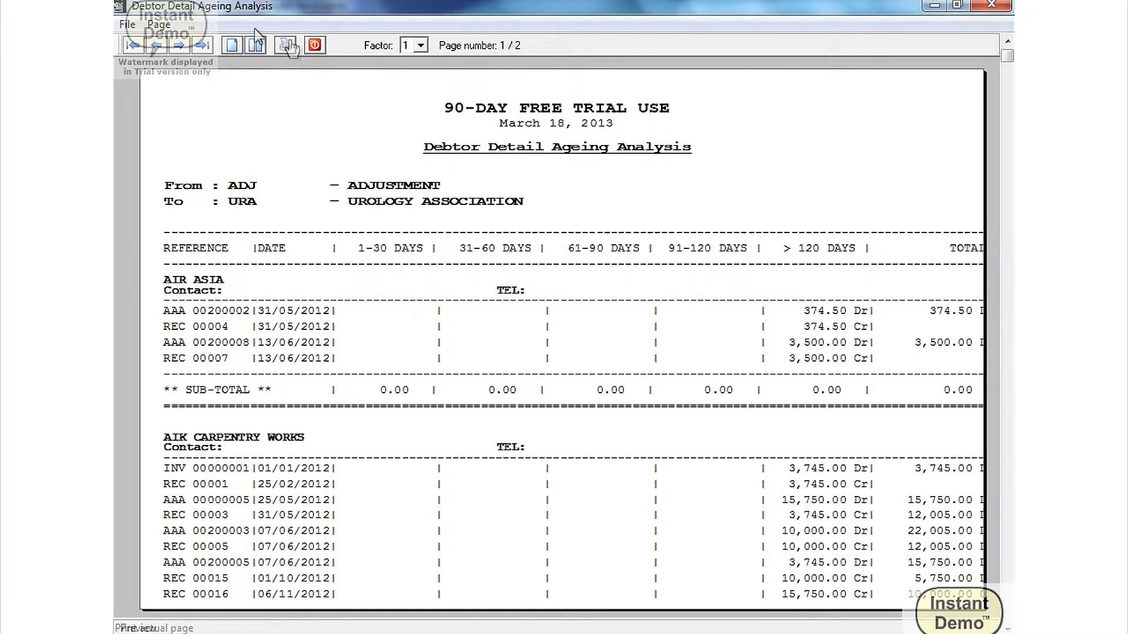
click(314, 46)
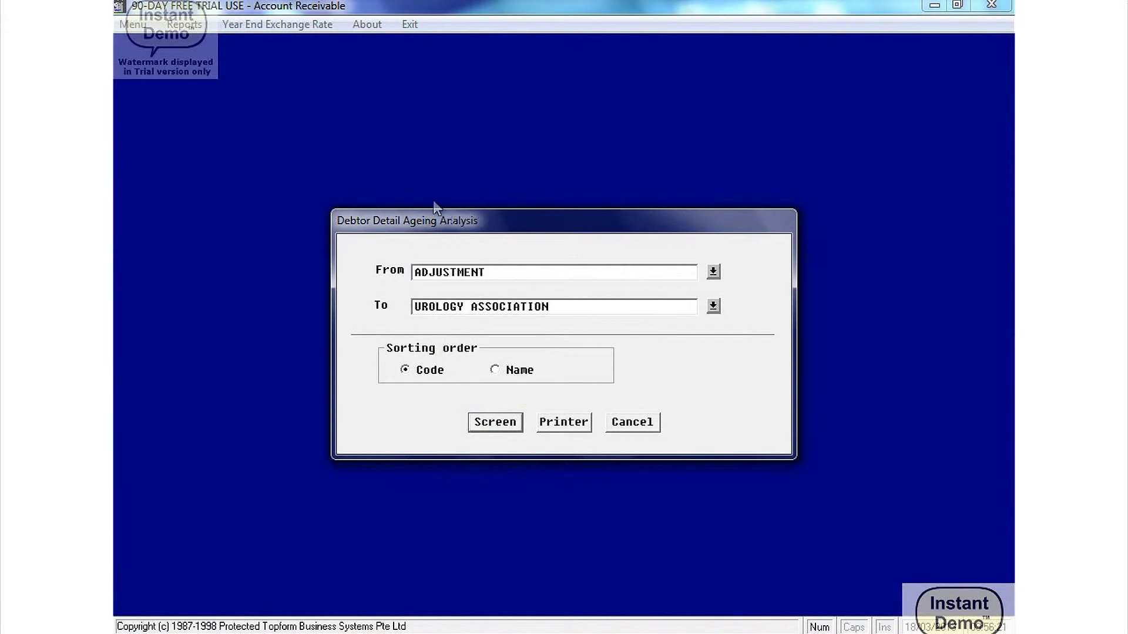
click(629, 422)
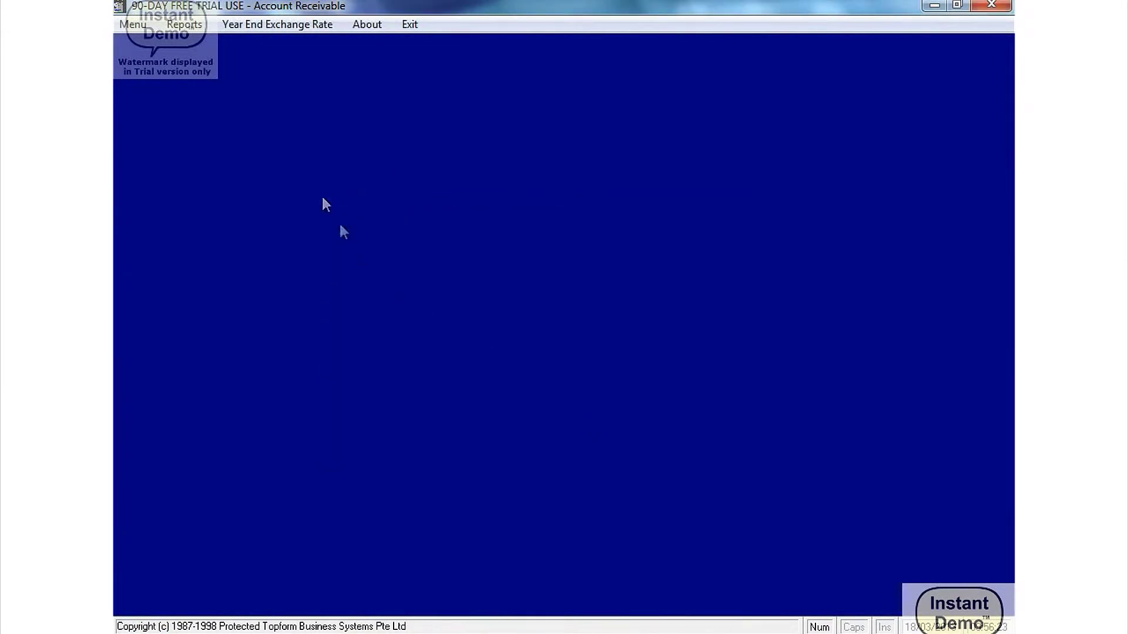
Display the Statement of Account with ageing by days on screen for ADJUSTMENT to UROLOGY ASSOCIATION and enlarge it for reading
click(176, 27)
mouse_move(267, 47)
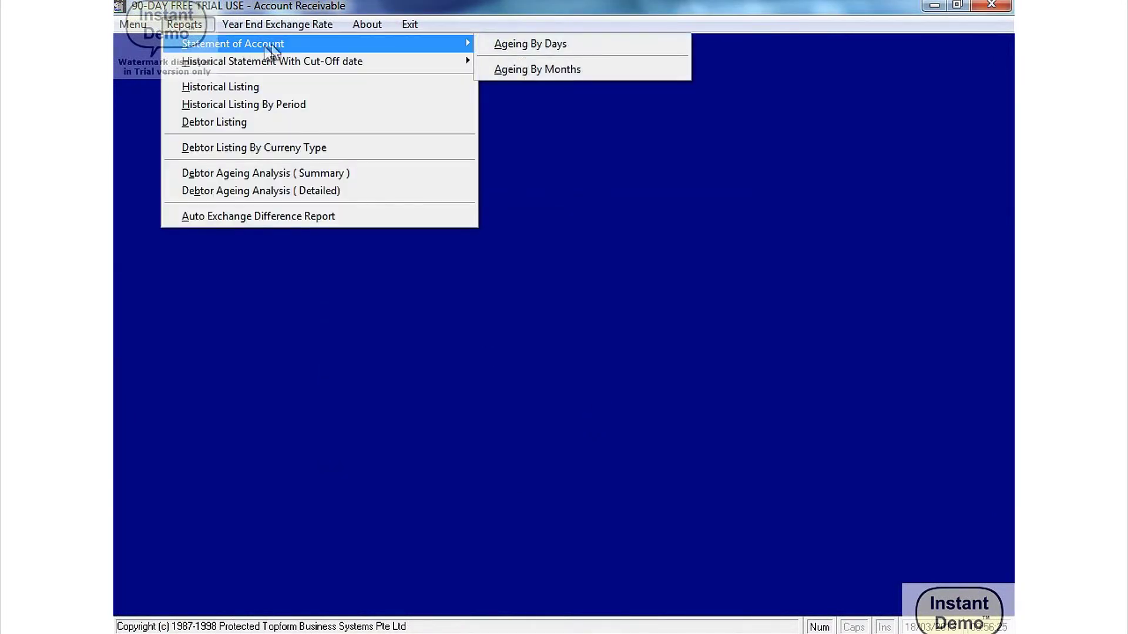
click(512, 41)
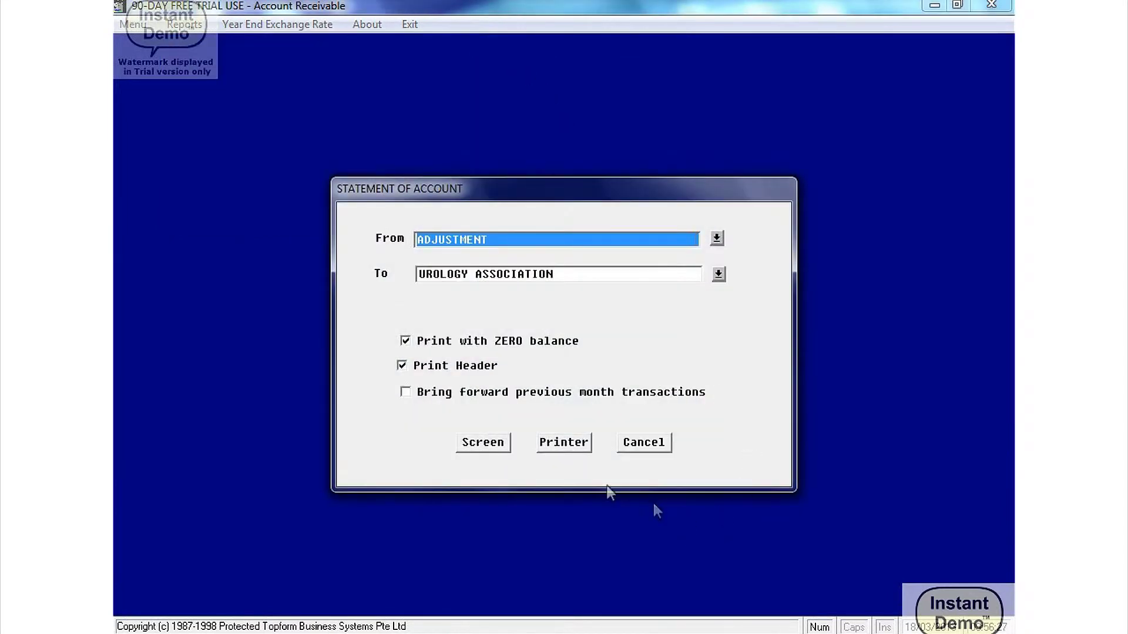
click(497, 446)
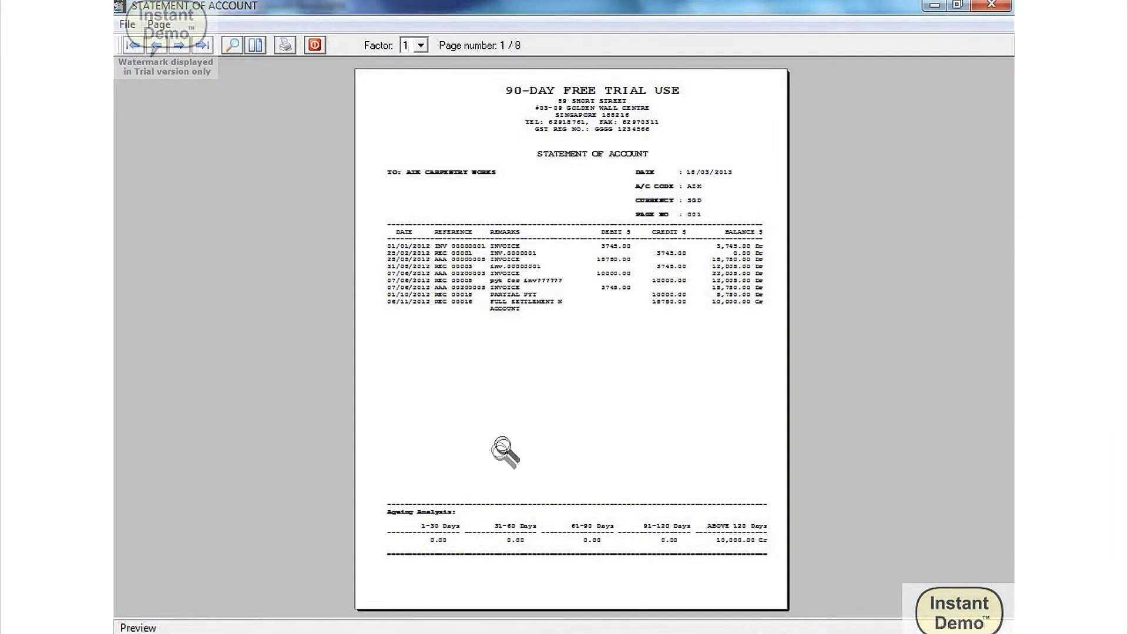
click(491, 341)
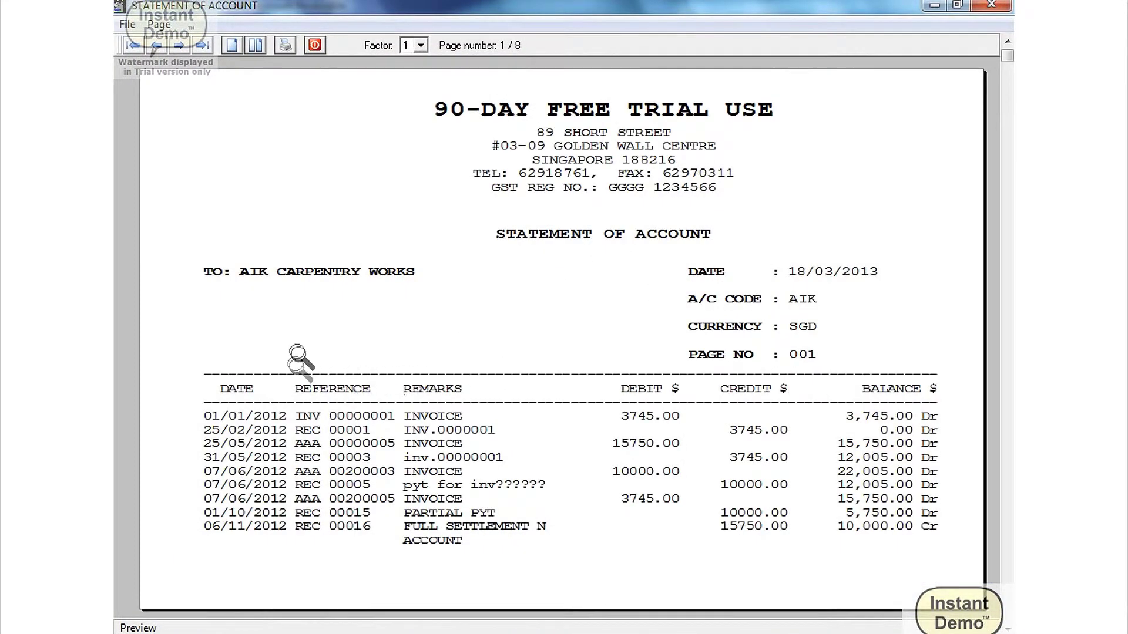
Find the LEE ENTERPRISES PTE LTD statement, examine its transactions, balance and ageing analysis, and close the statement preview
click(179, 46)
click(180, 46)
click(179, 46)
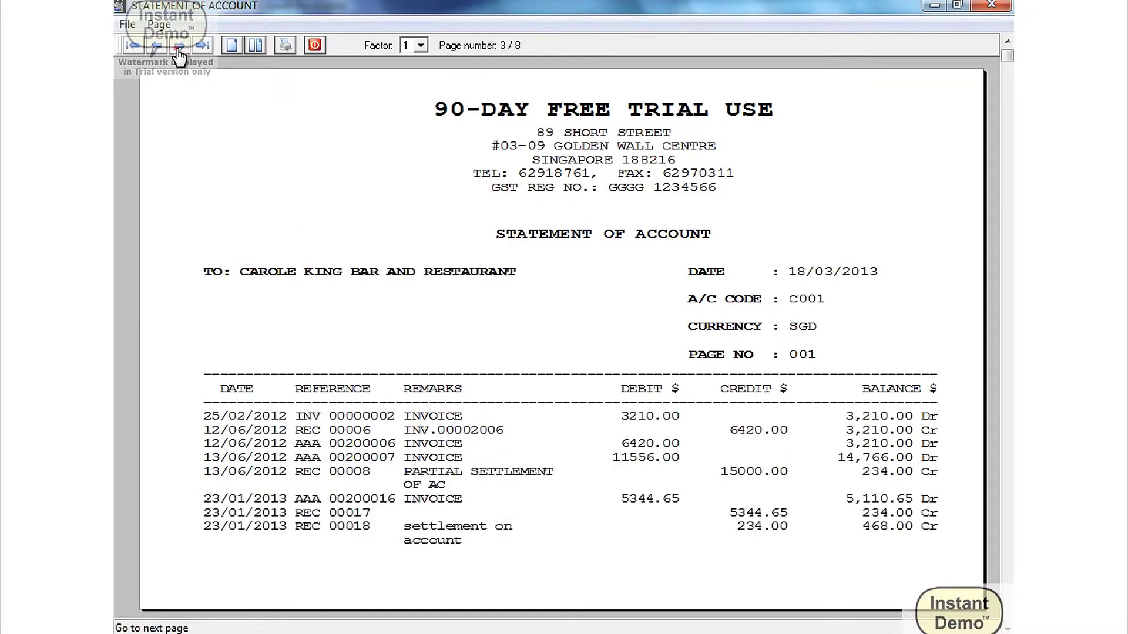
click(179, 46)
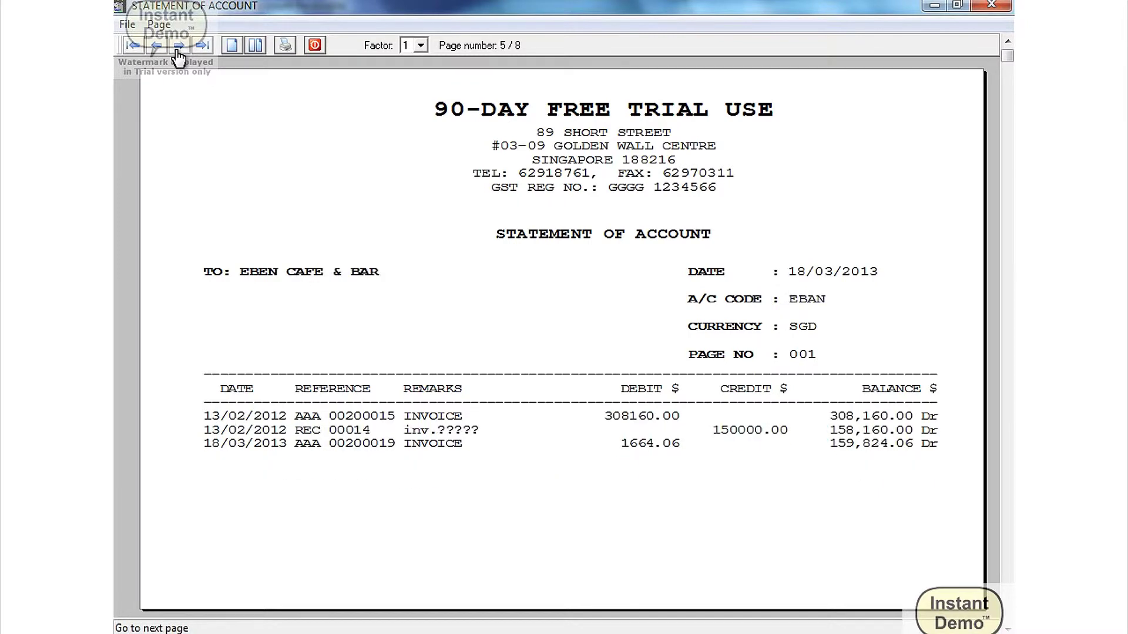
click(179, 46)
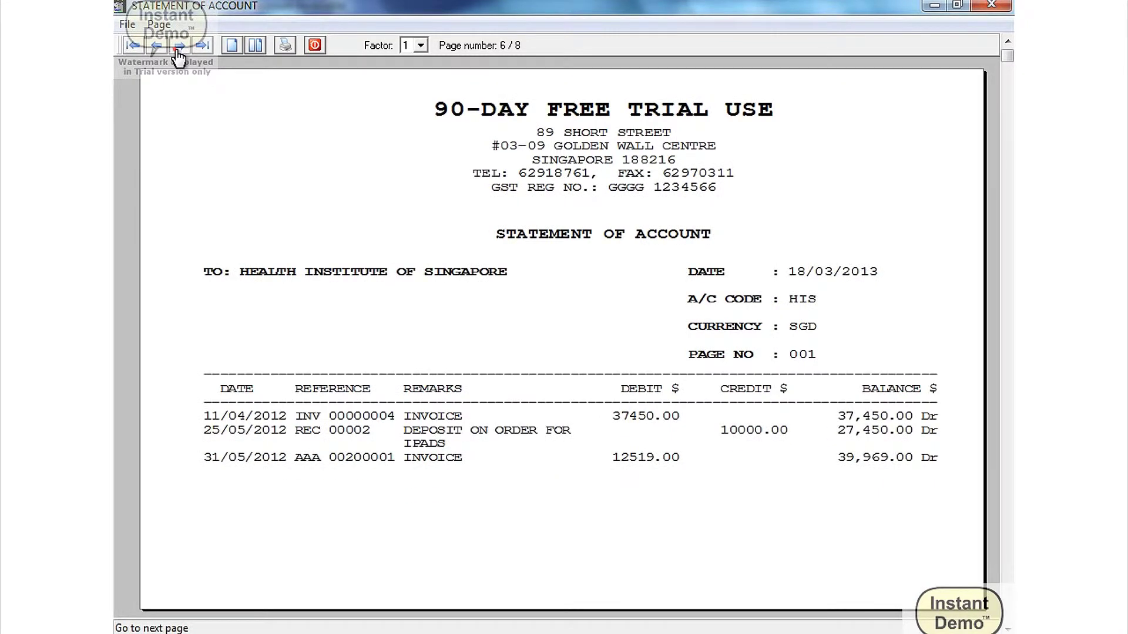
click(178, 50)
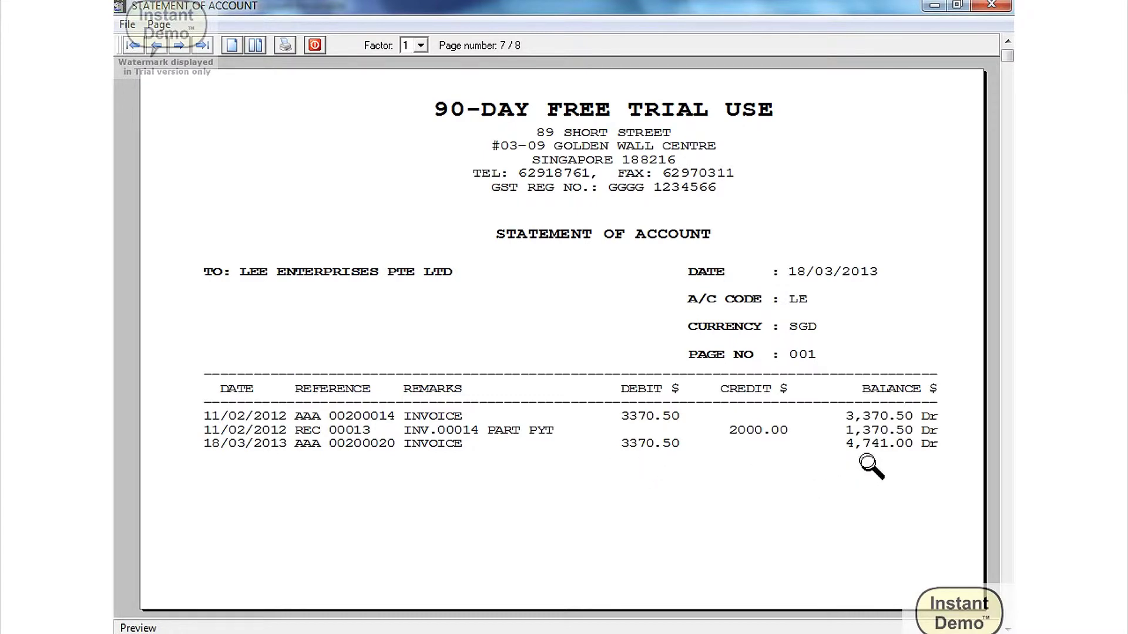
click(1008, 628)
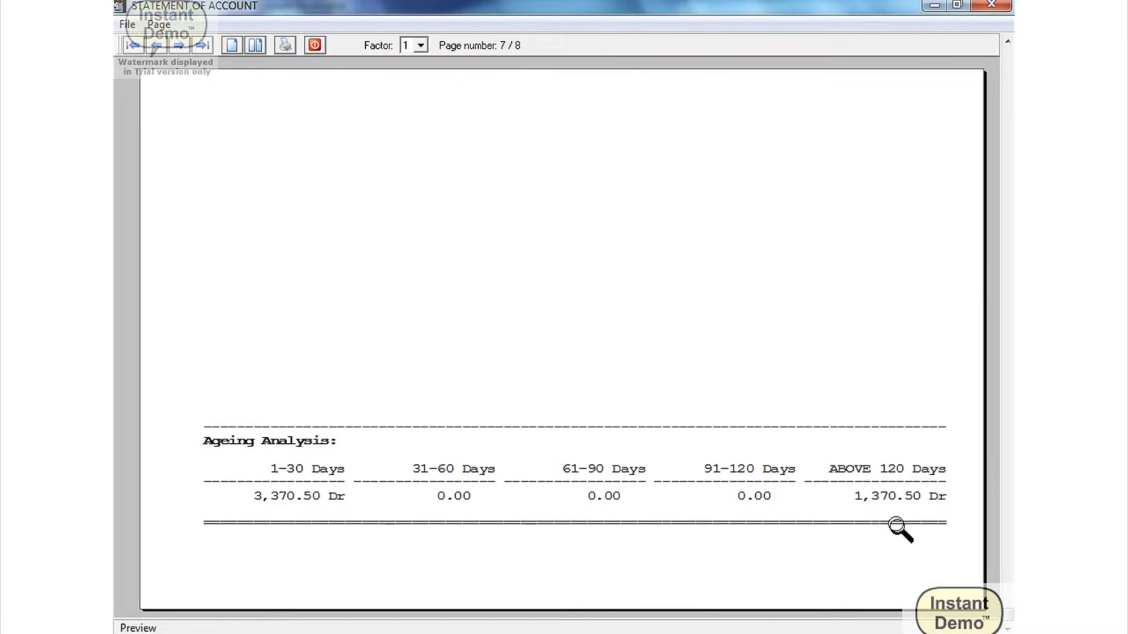
click(524, 432)
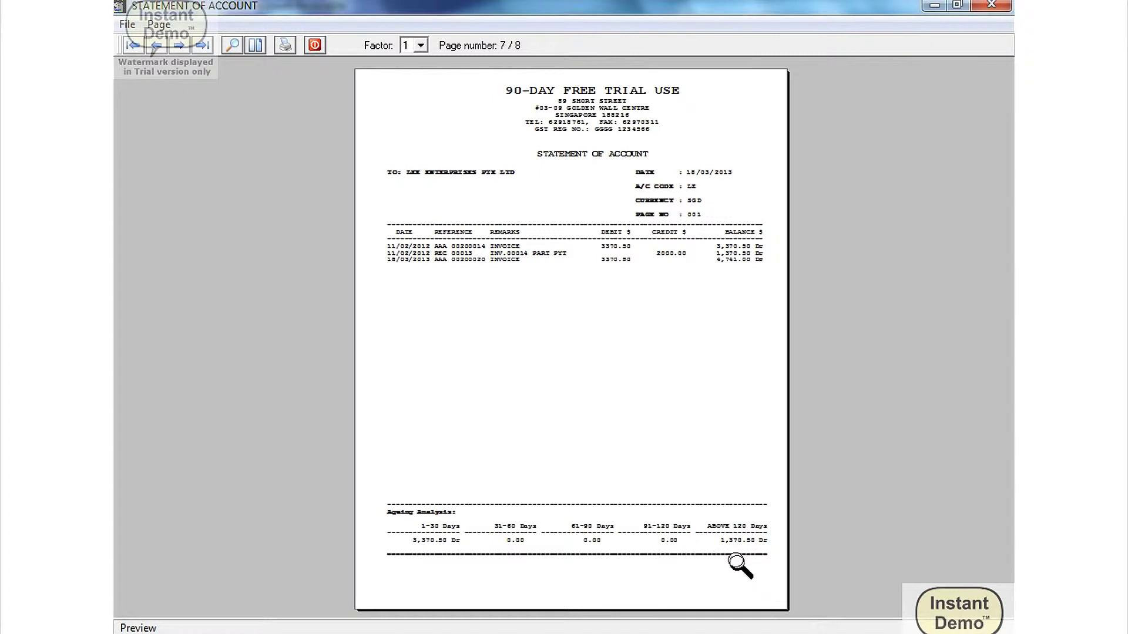
click(314, 45)
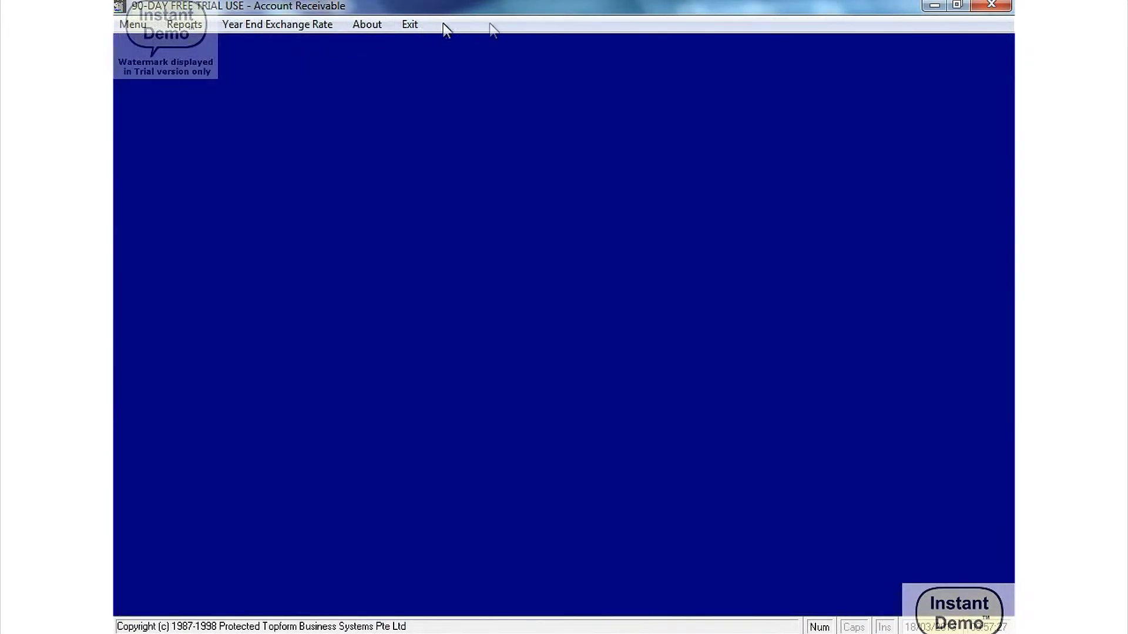
Switch to the Official Receipt module and start a new receipt for customer LEE ENTERPRISES PTE LTD
click(410, 25)
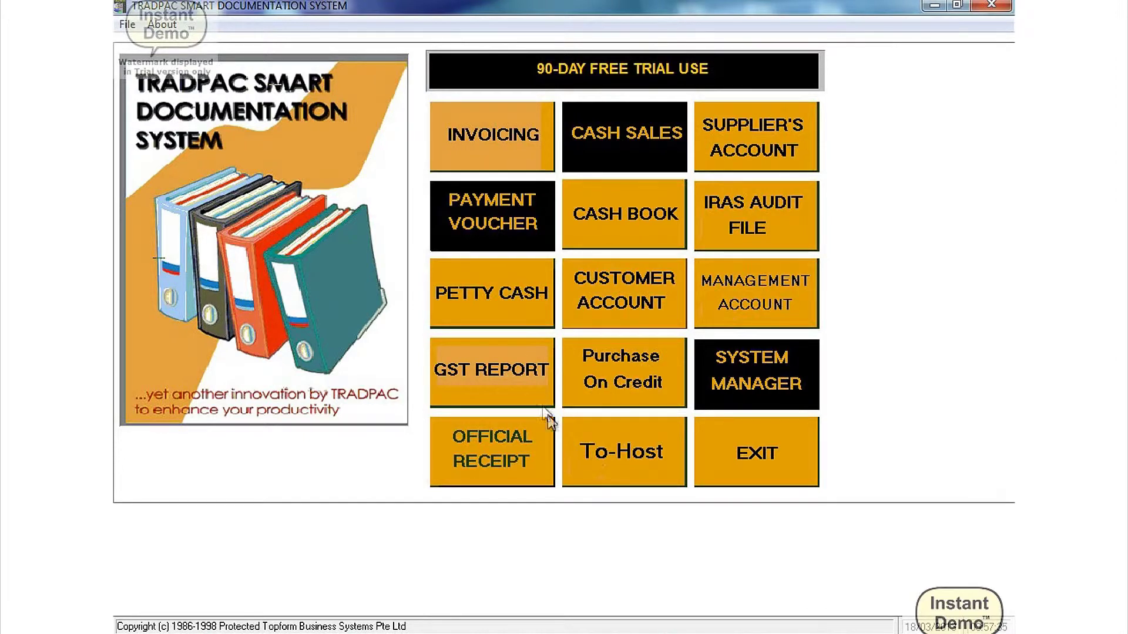
click(517, 478)
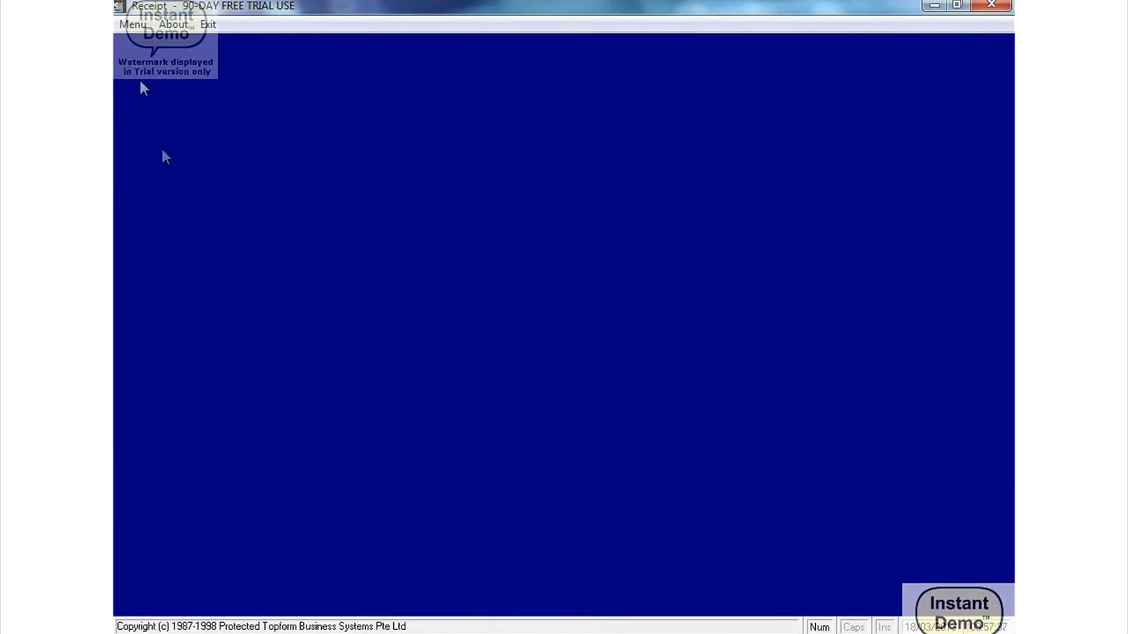
click(133, 27)
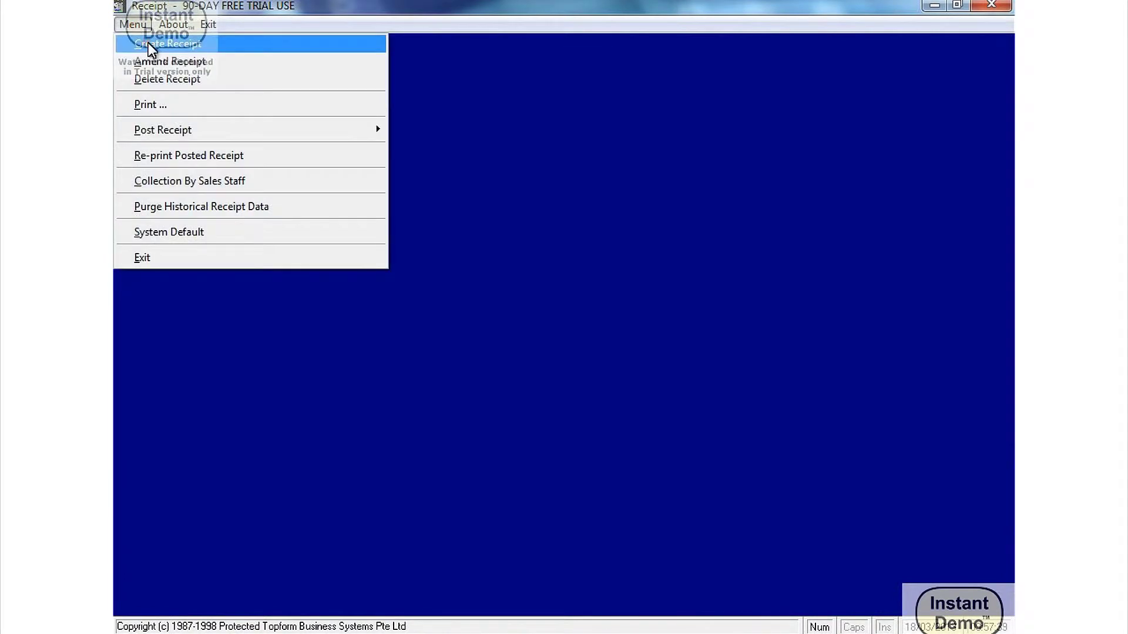
click(148, 42)
click(405, 139)
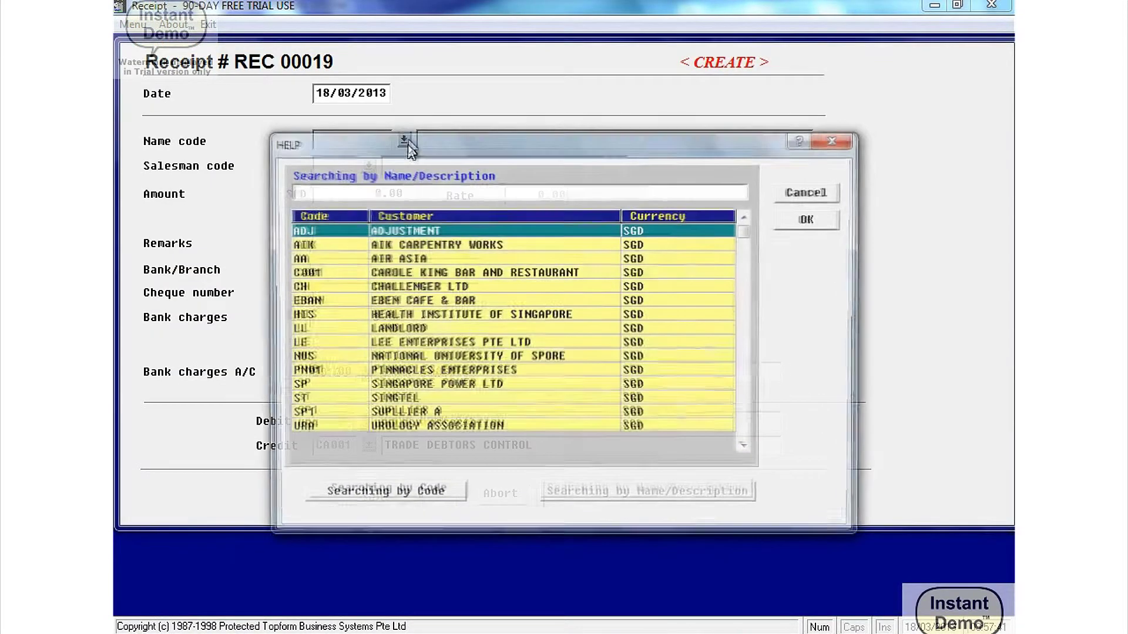
click(400, 341)
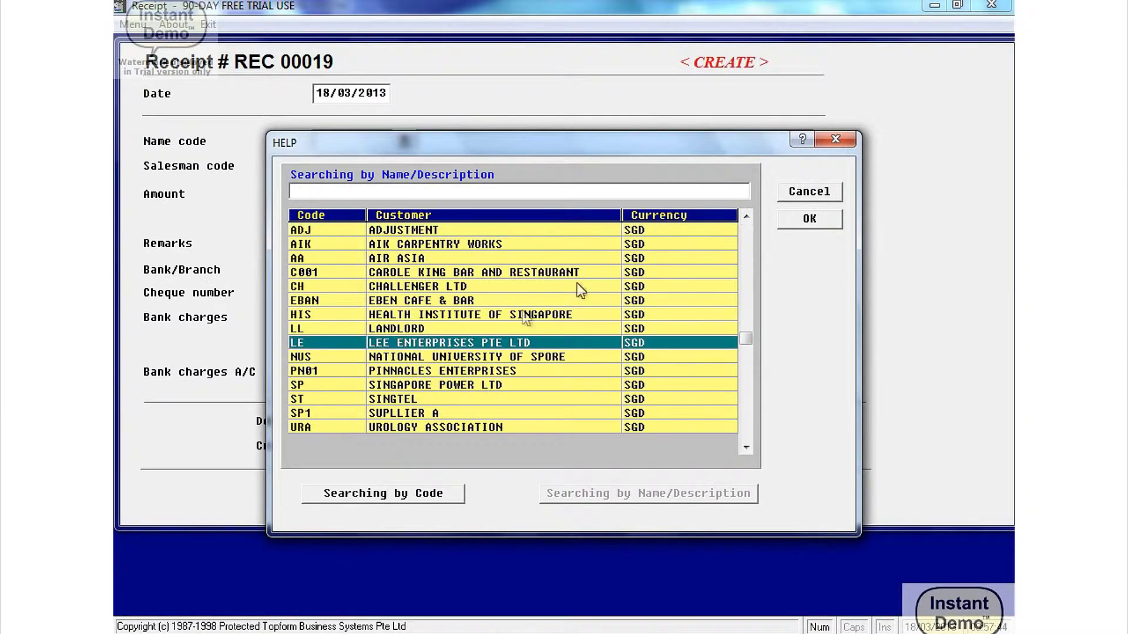
click(823, 224)
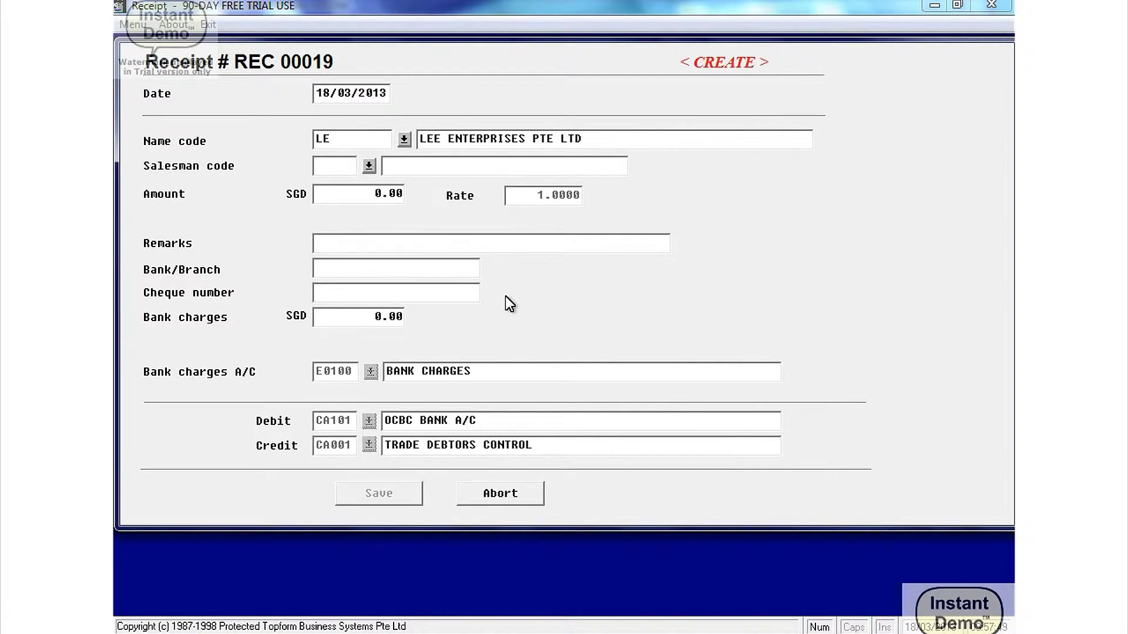
Set the receipt amount to SGD 2000.00 and enter the remark "partial settlement on account"
text(2000 .)
key(Return)
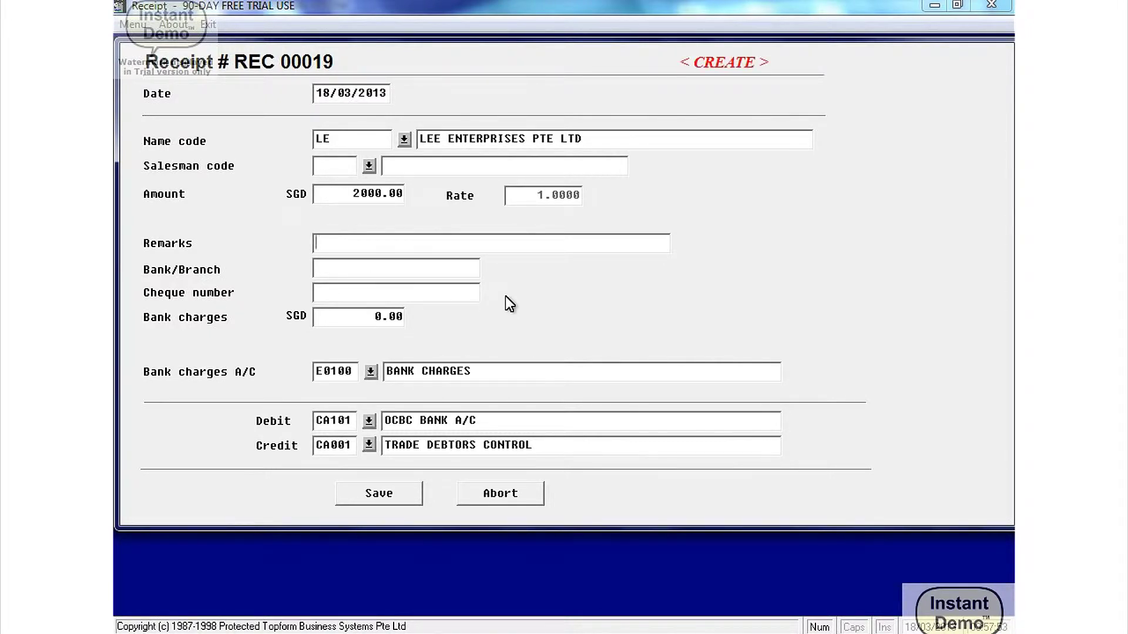
text(partial settlement on account)
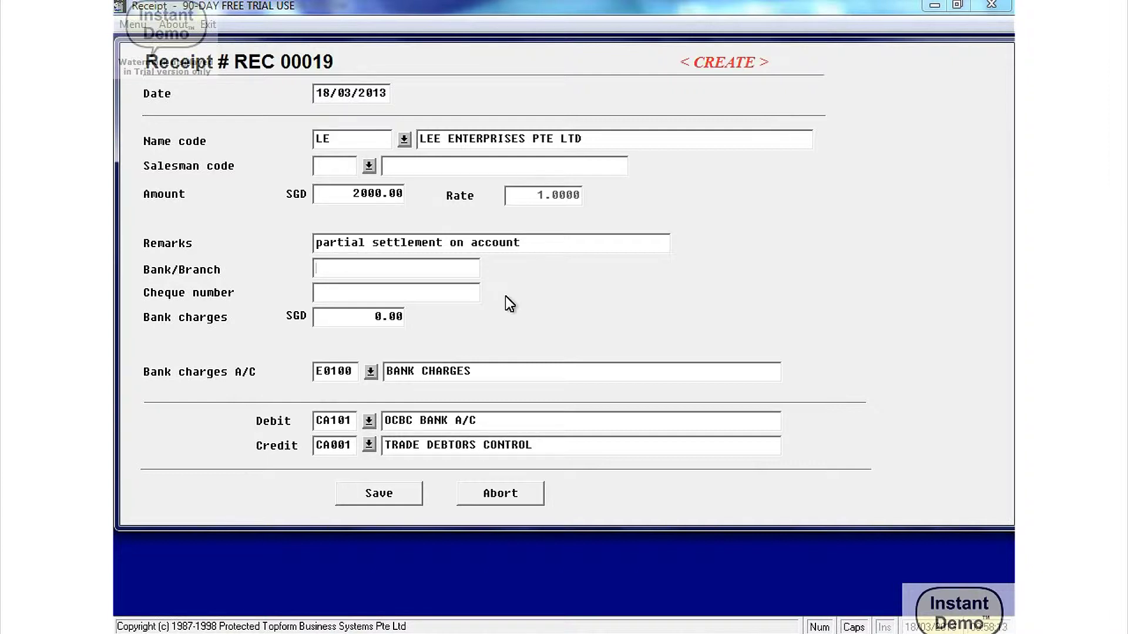
Enter DBS as the bank/branch, fill in the cheque number, keep the bank charges at 0.00, and save the receipt
text(DBS)
text(909088)
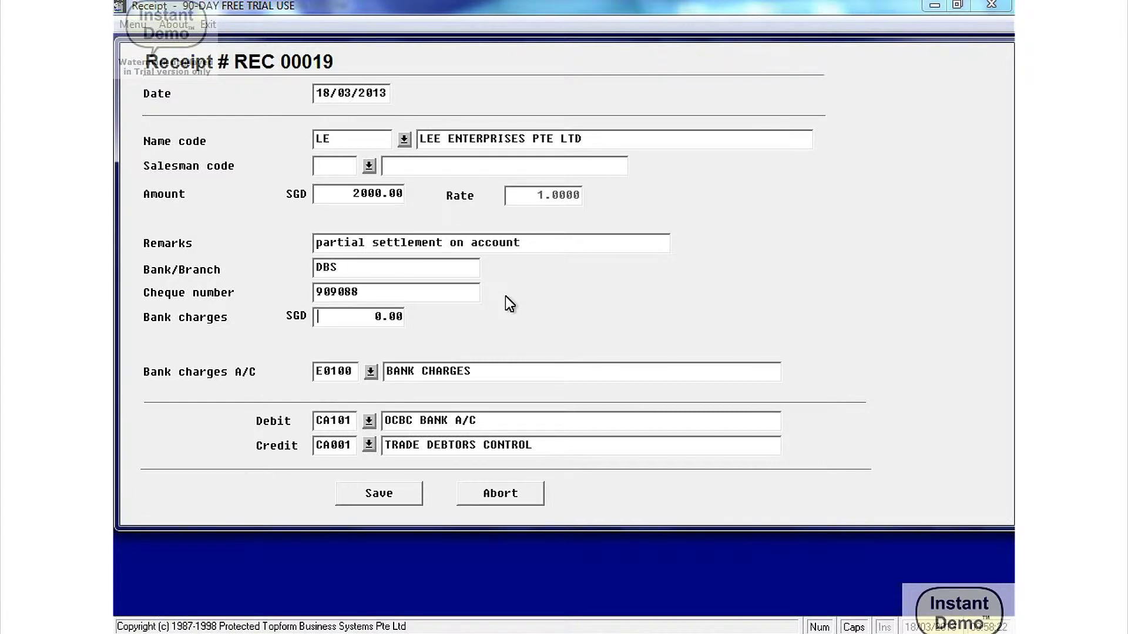
key(Return)
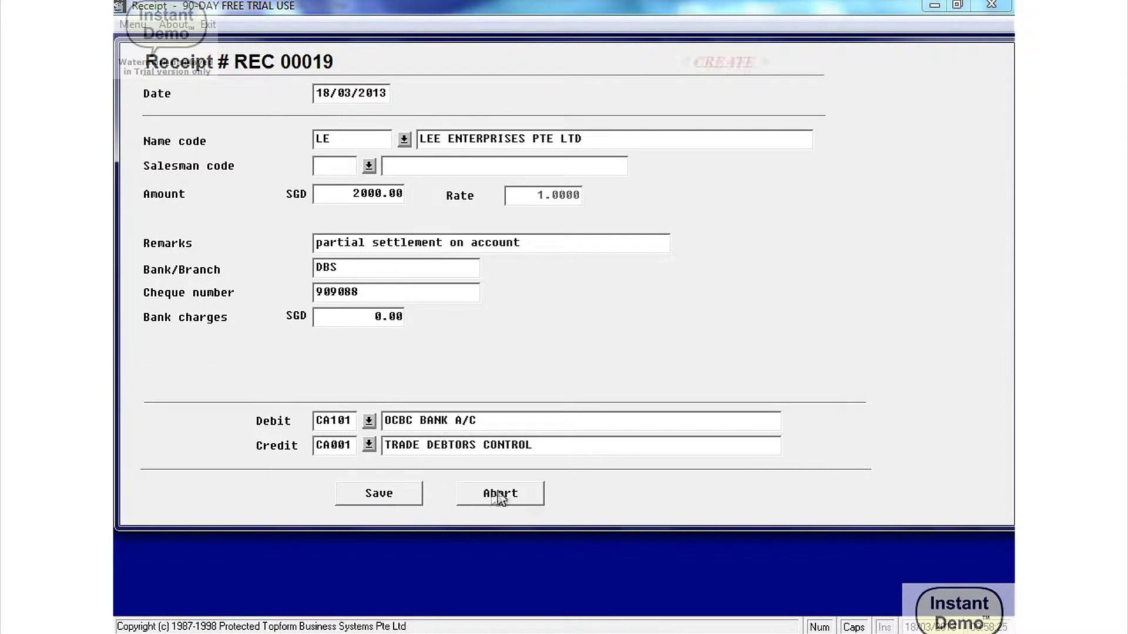
click(391, 494)
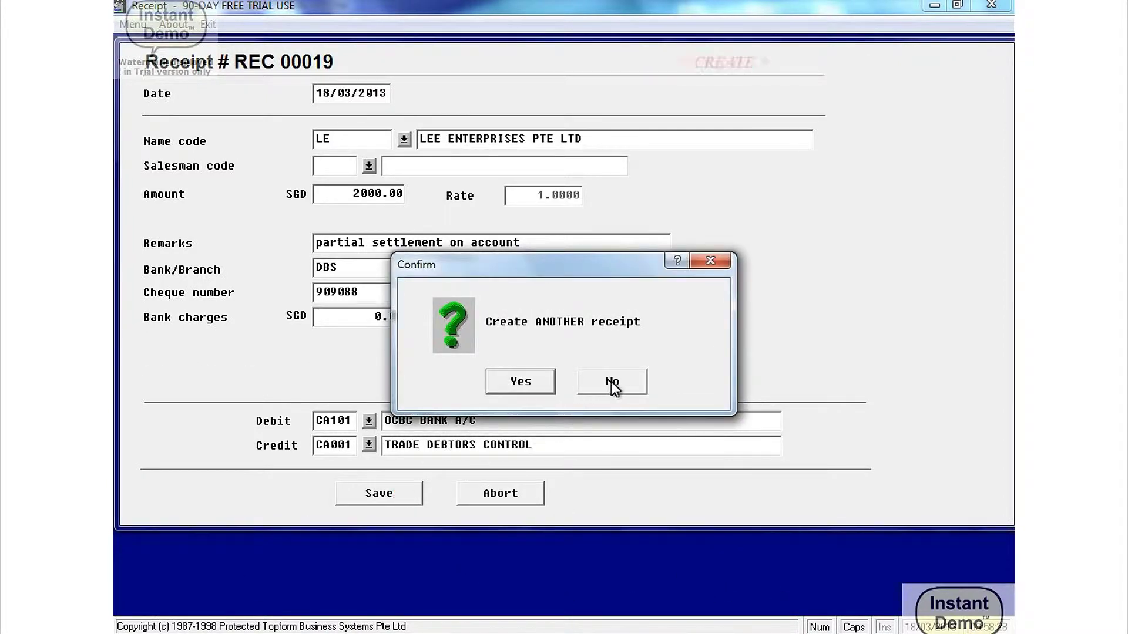
Finish receipt entry without creating another receipt, and post the saved receipt
click(611, 383)
click(132, 26)
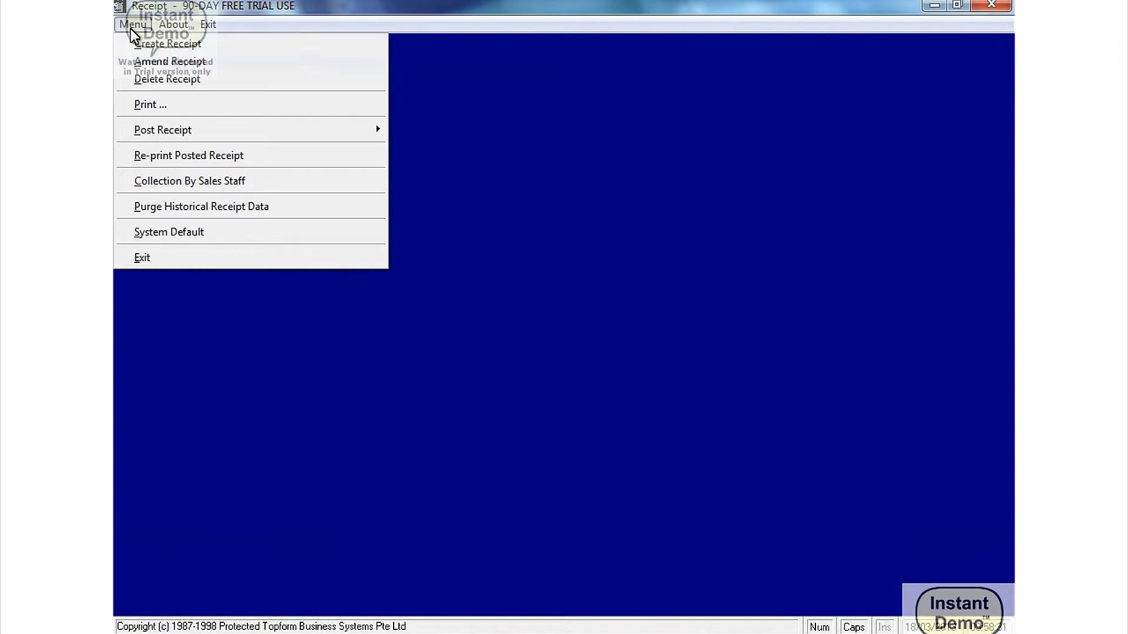
mouse_move(196, 130)
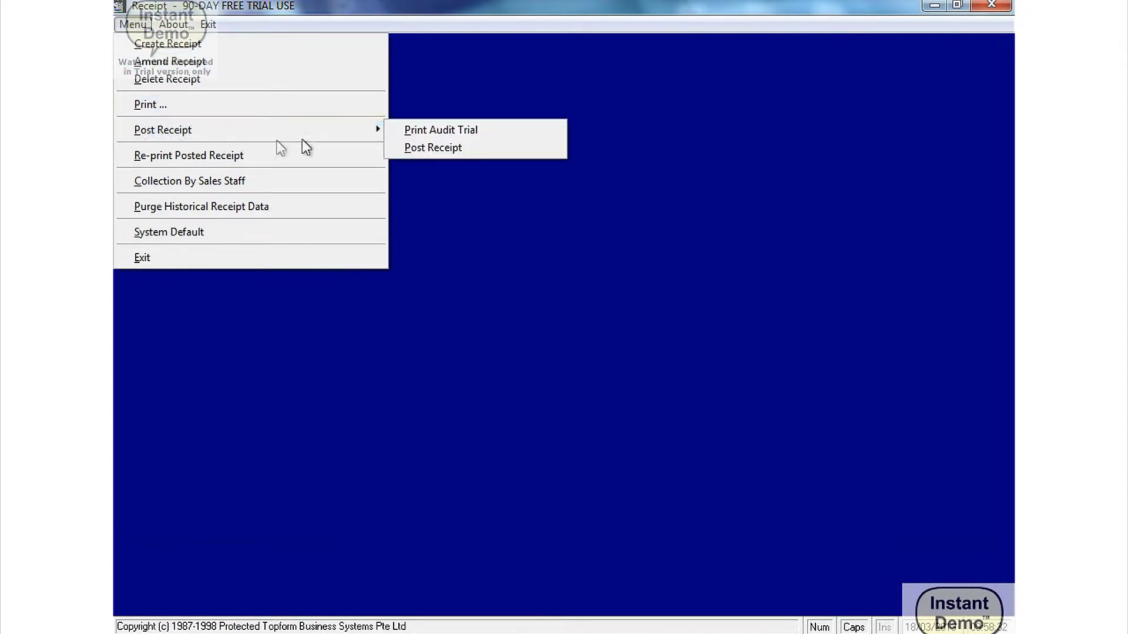
click(402, 151)
click(520, 385)
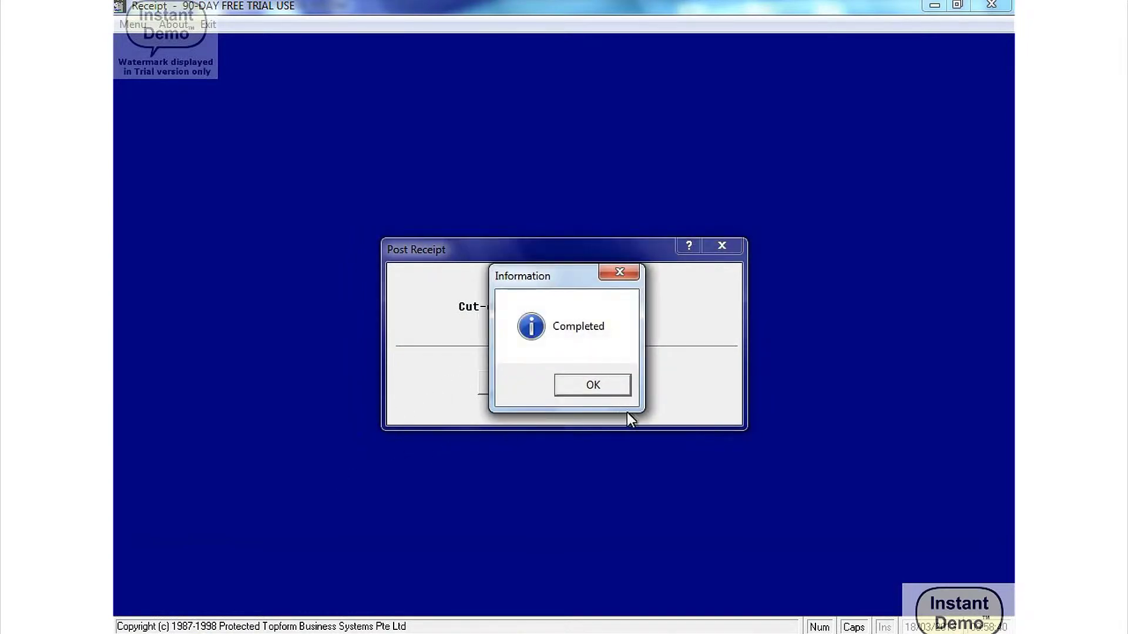
click(590, 386)
click(589, 390)
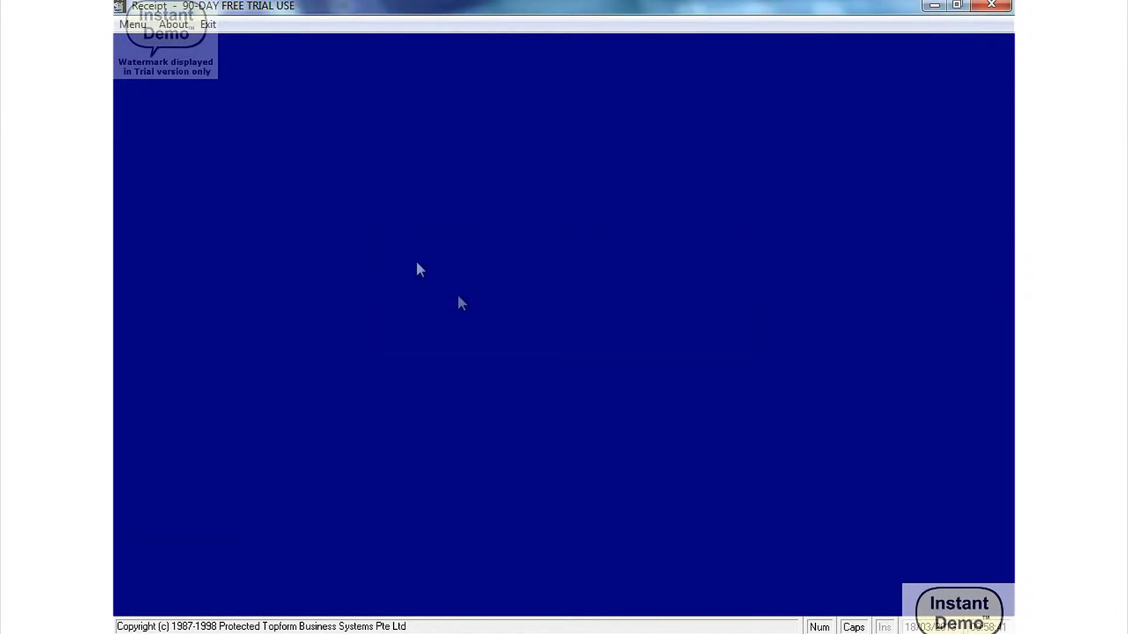
Switch to the Customer Account module and generate the statement of account with ageing by days
click(206, 24)
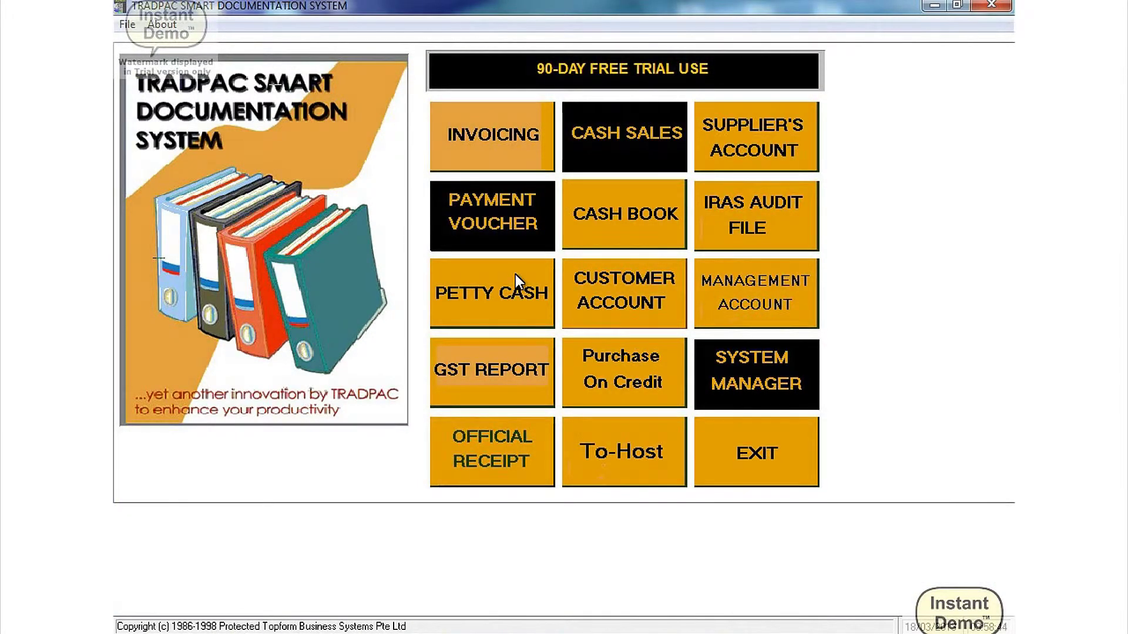
click(608, 303)
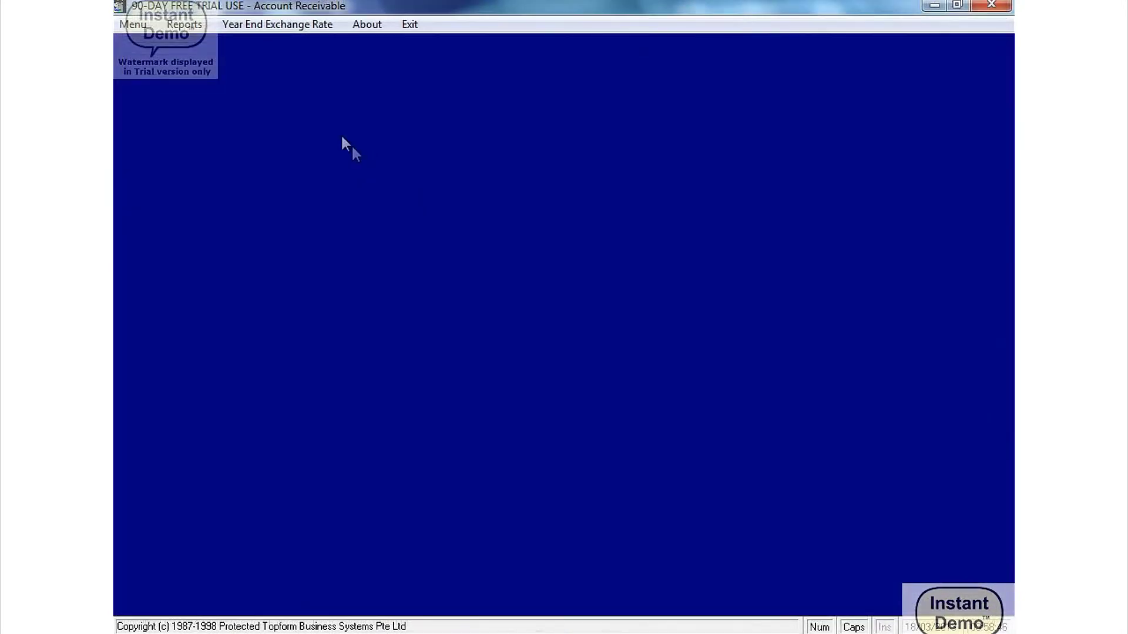
click(179, 22)
mouse_move(195, 43)
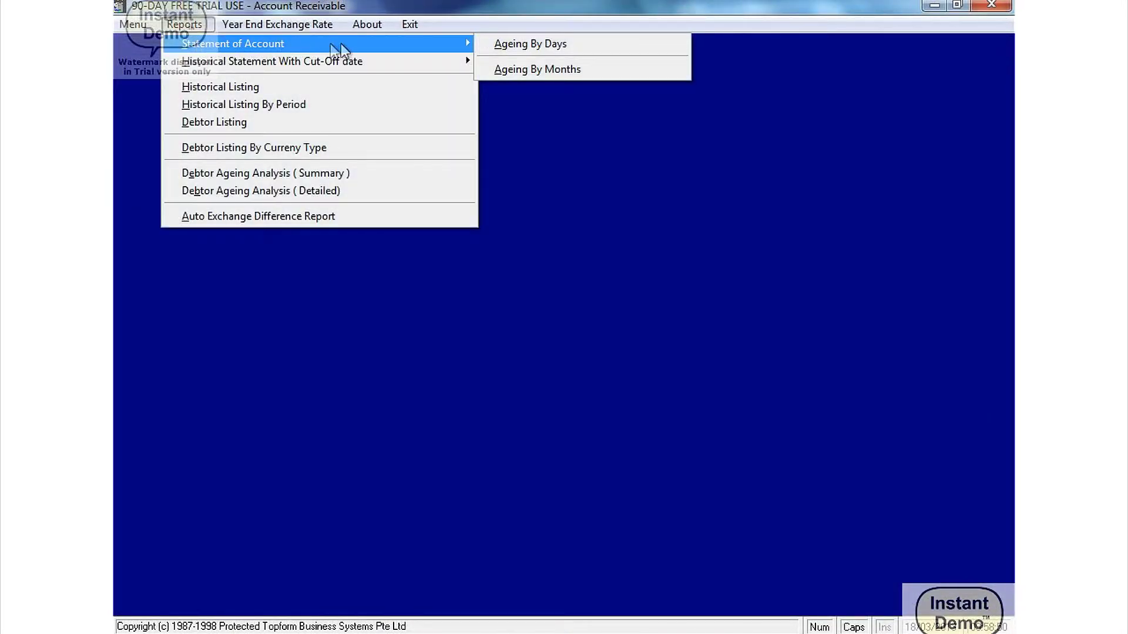
click(494, 43)
click(484, 442)
Find the LEE ENTERPRISES PTE LTD statement, check how the receipt affects the account balance, and close the preview
click(182, 46)
click(181, 49)
click(182, 50)
click(182, 50)
click(183, 51)
click(183, 51)
click(423, 304)
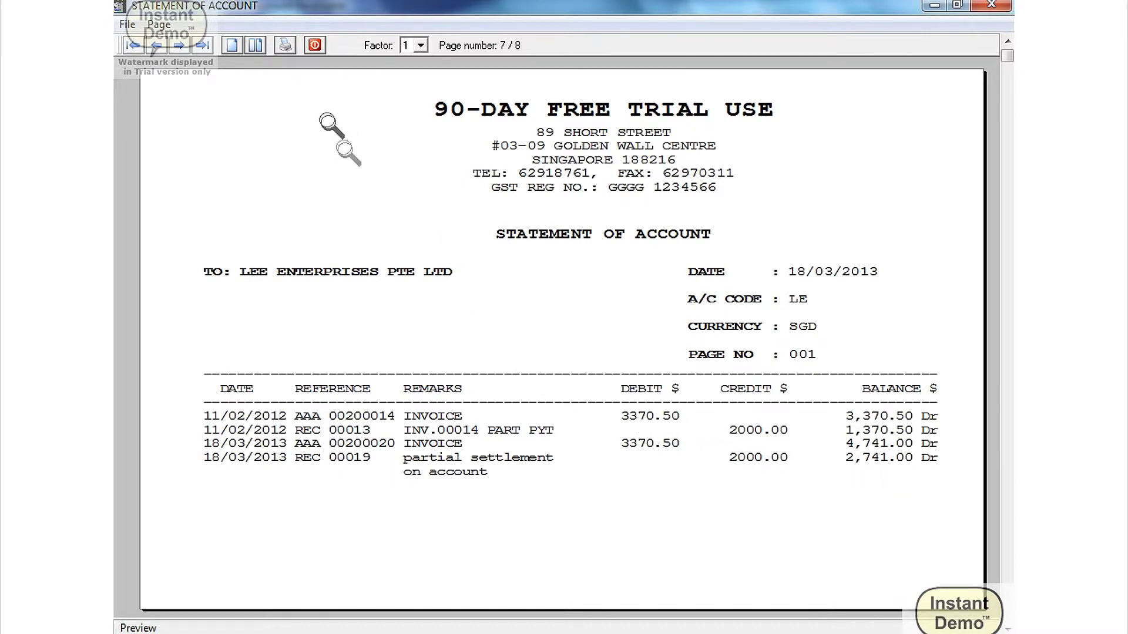
click(315, 47)
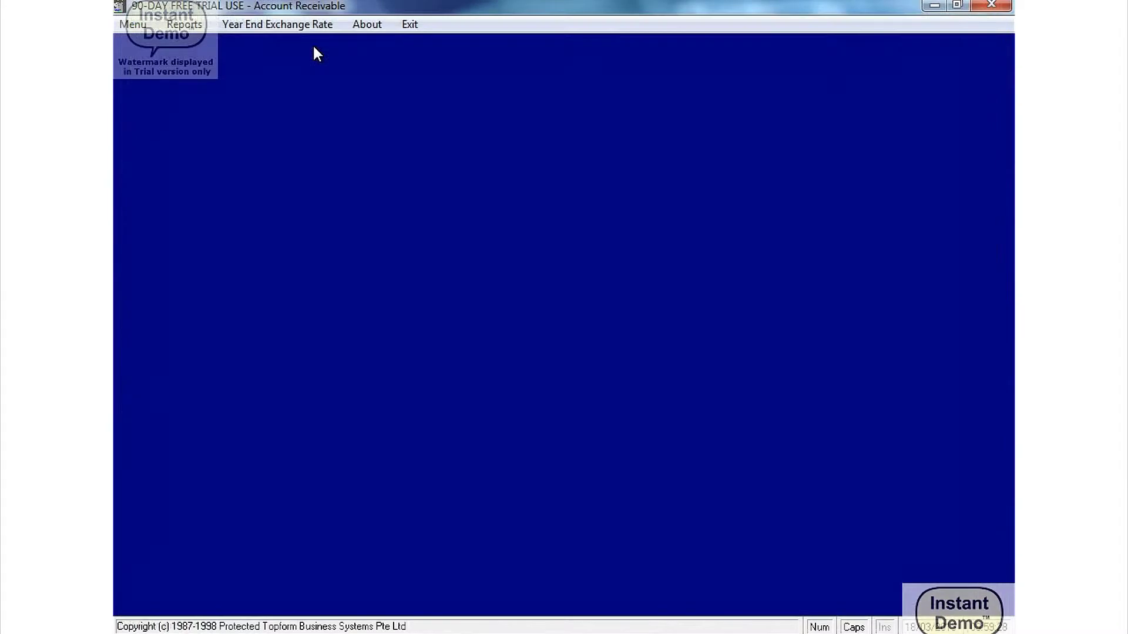
Generate the Cash Book for bank account CA101 OCBC BANK A/C from 01/01/2012 to 18/03/2013, examine its receipts and balance, and close it
click(411, 25)
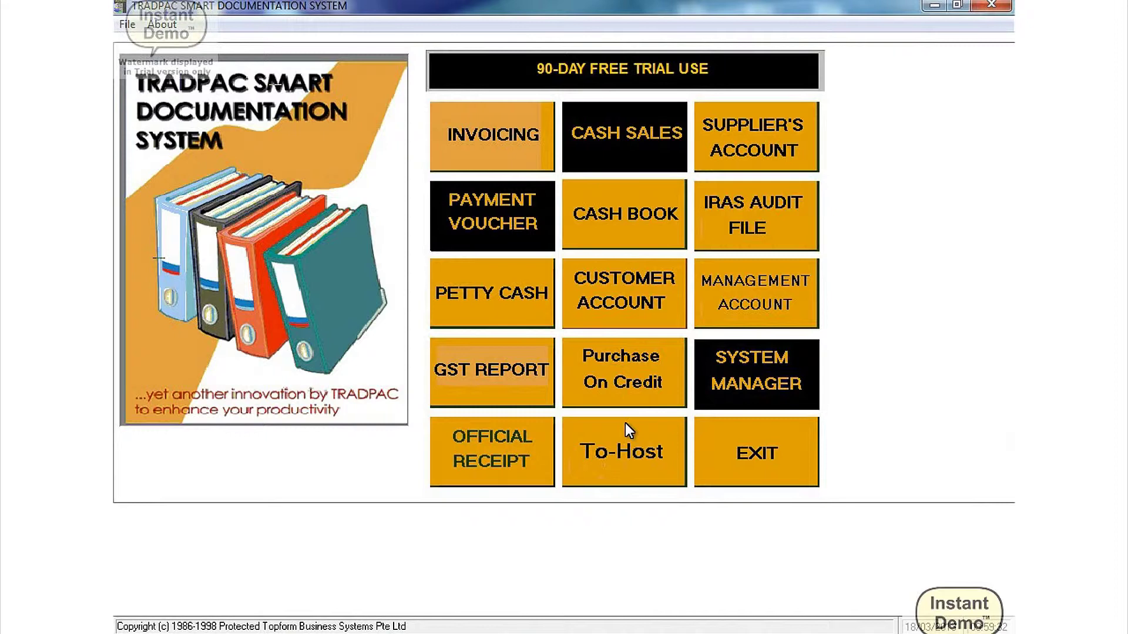
click(632, 215)
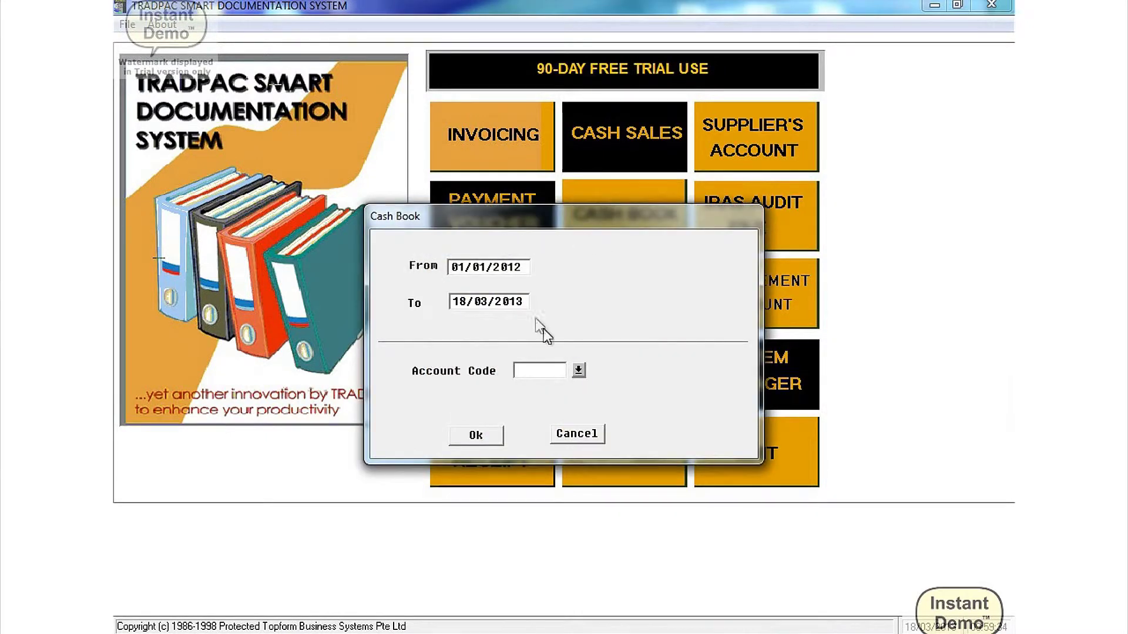
click(577, 373)
click(434, 266)
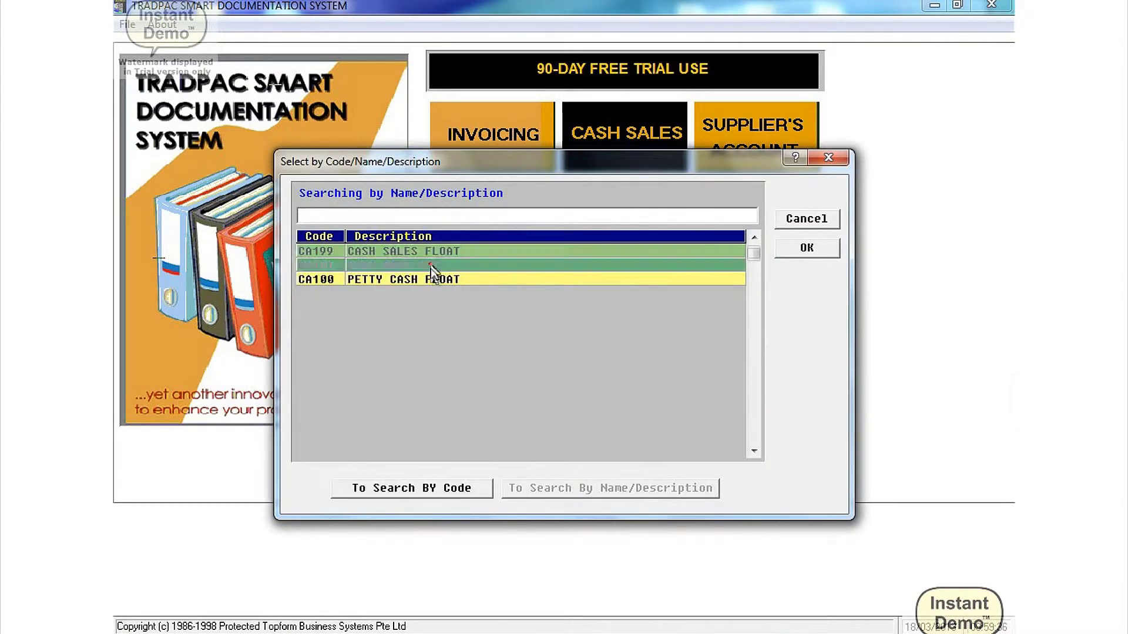
click(819, 251)
click(490, 440)
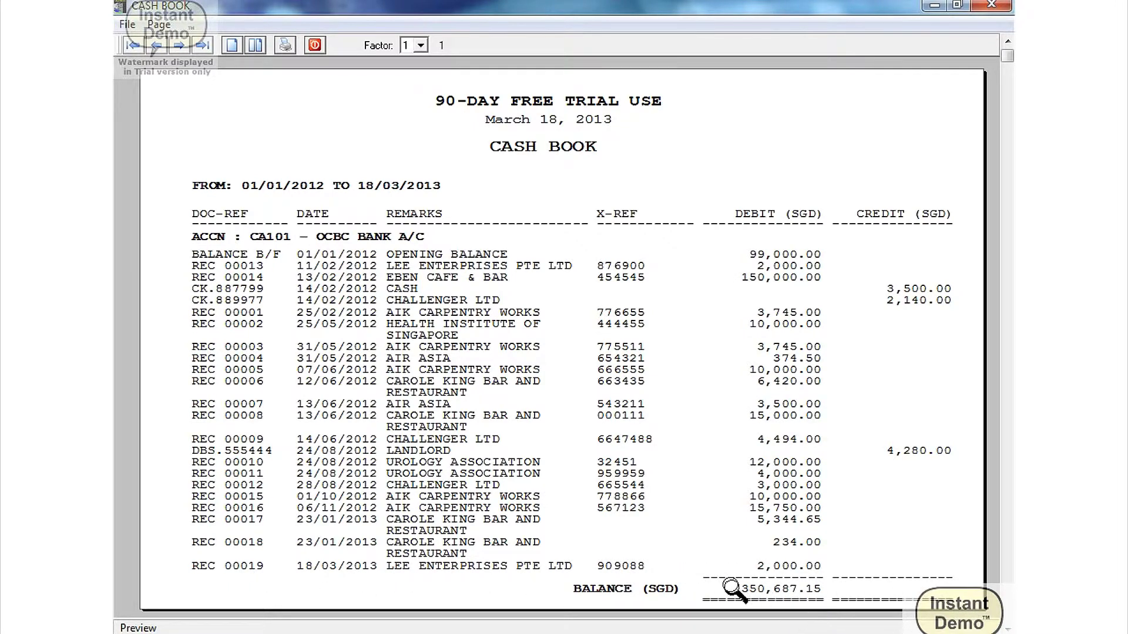
click(315, 47)
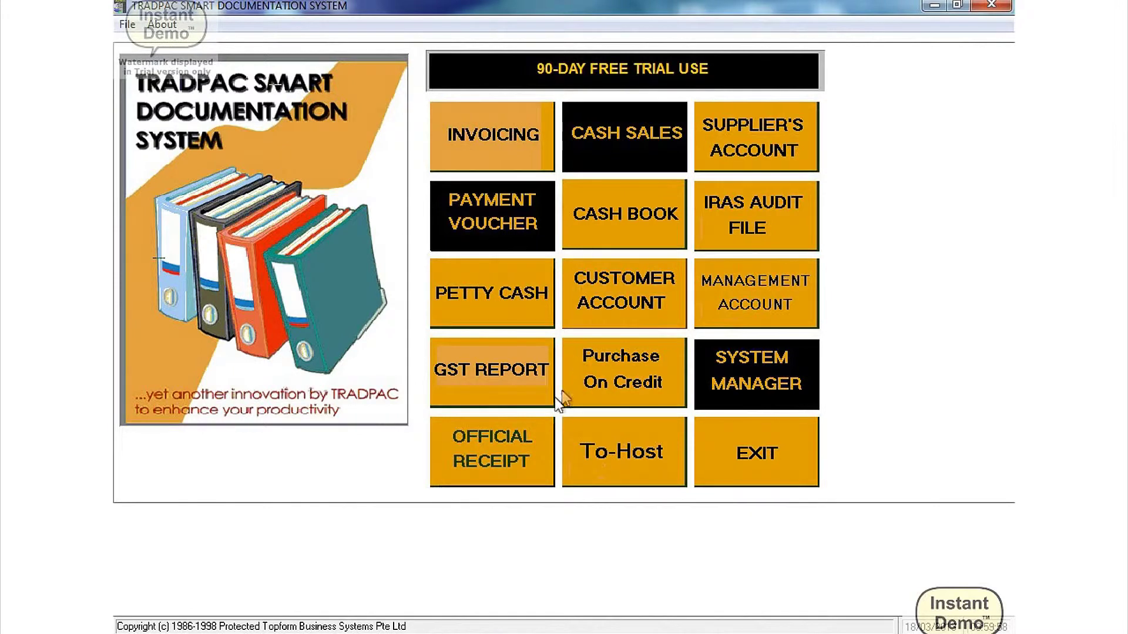
Generate the GST detailed report from 18/03/2013 to 18/03/2013, examine the output tax entries, and leave the GST module
click(491, 384)
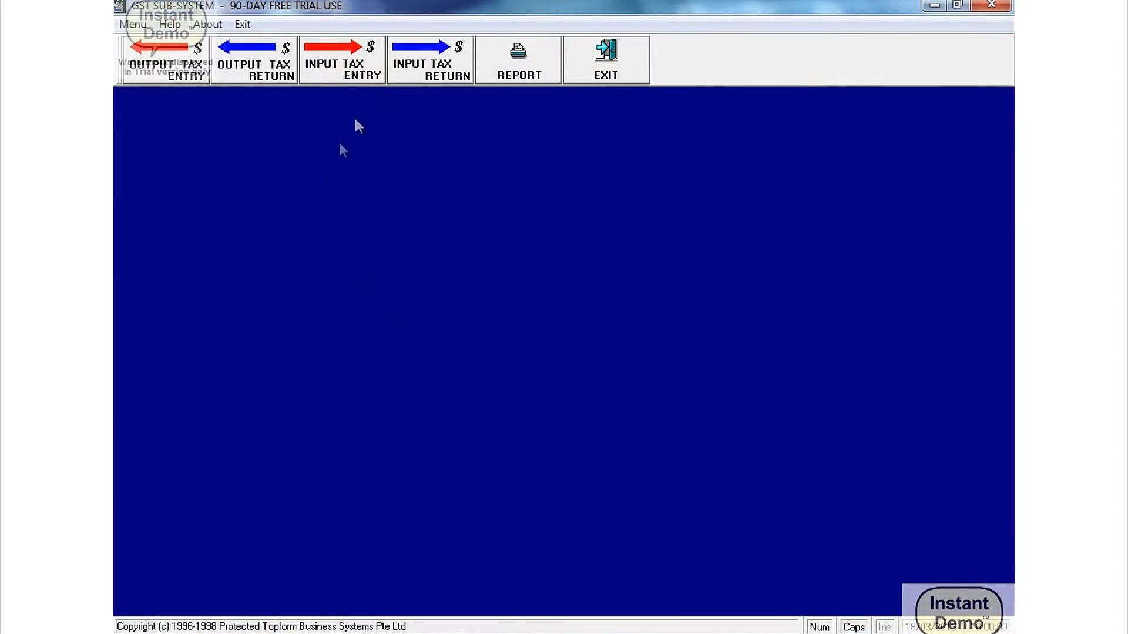
click(519, 69)
click(586, 122)
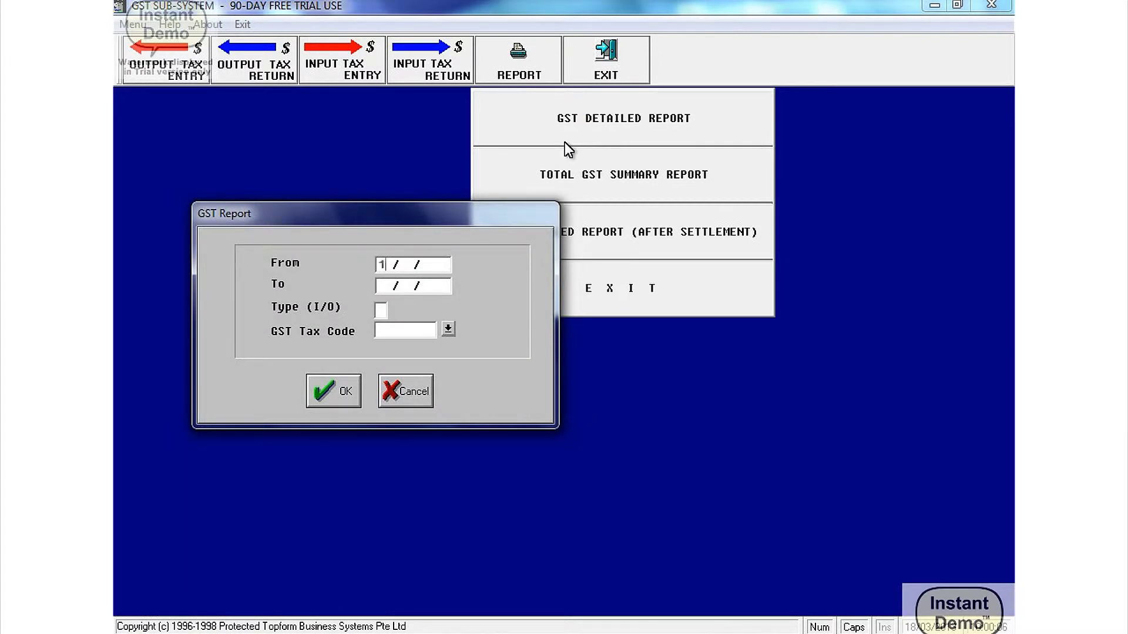
text(1803201318)
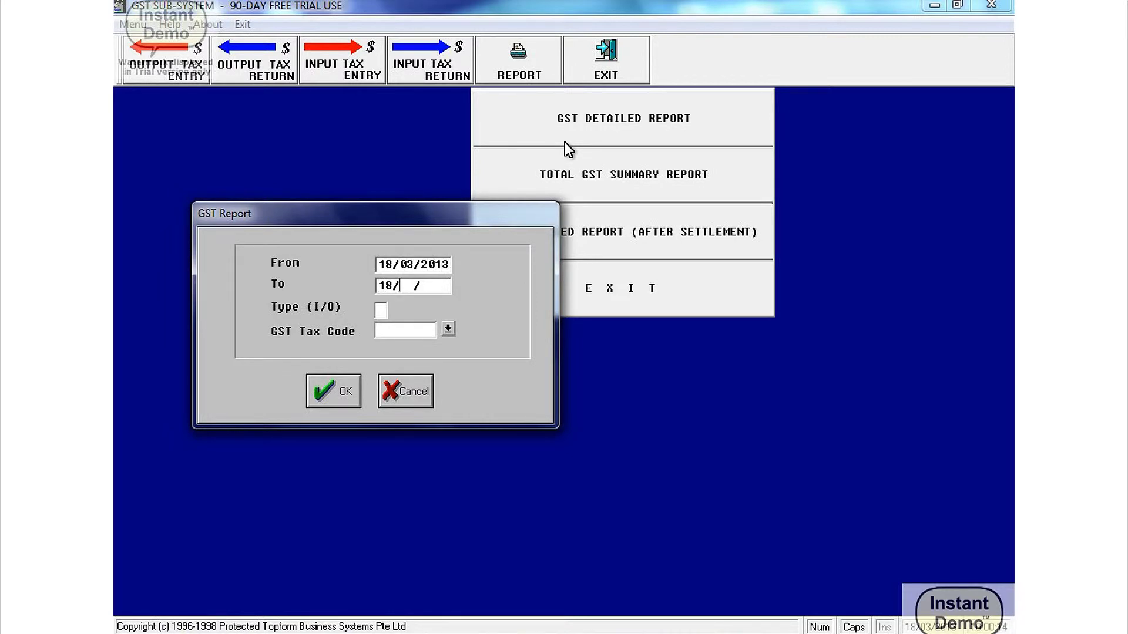
text(032013)
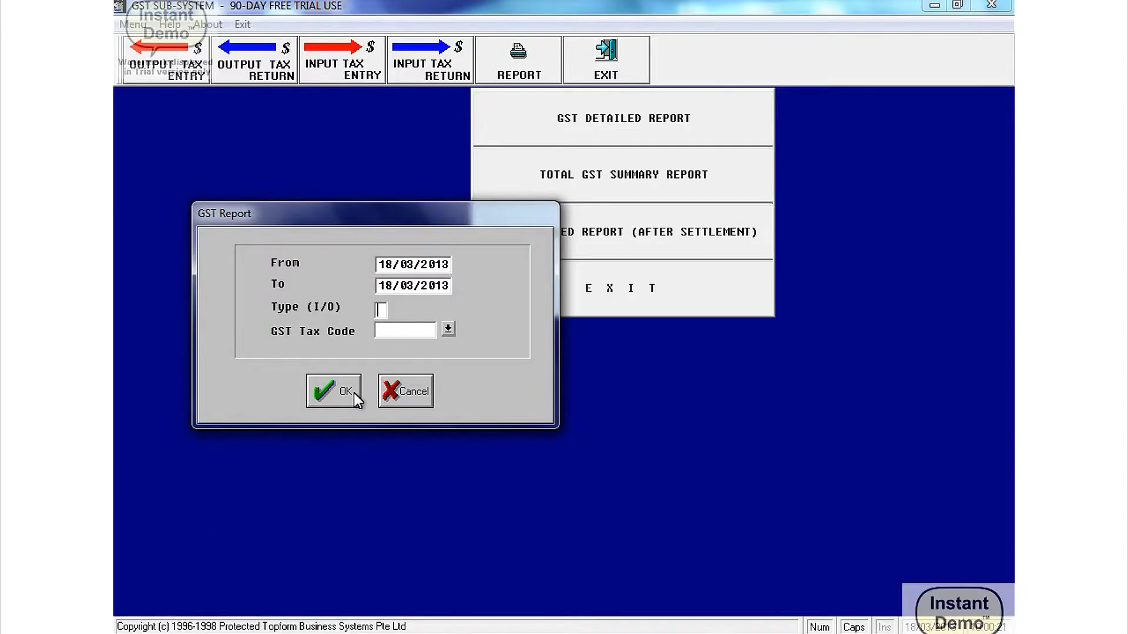
click(356, 400)
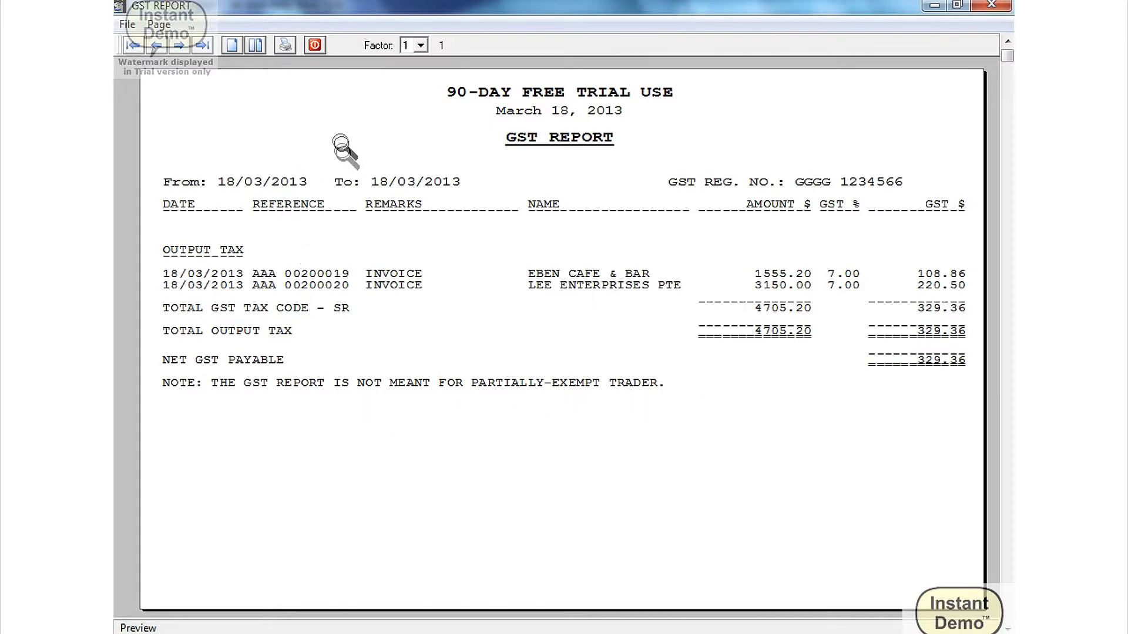
click(315, 45)
click(625, 79)
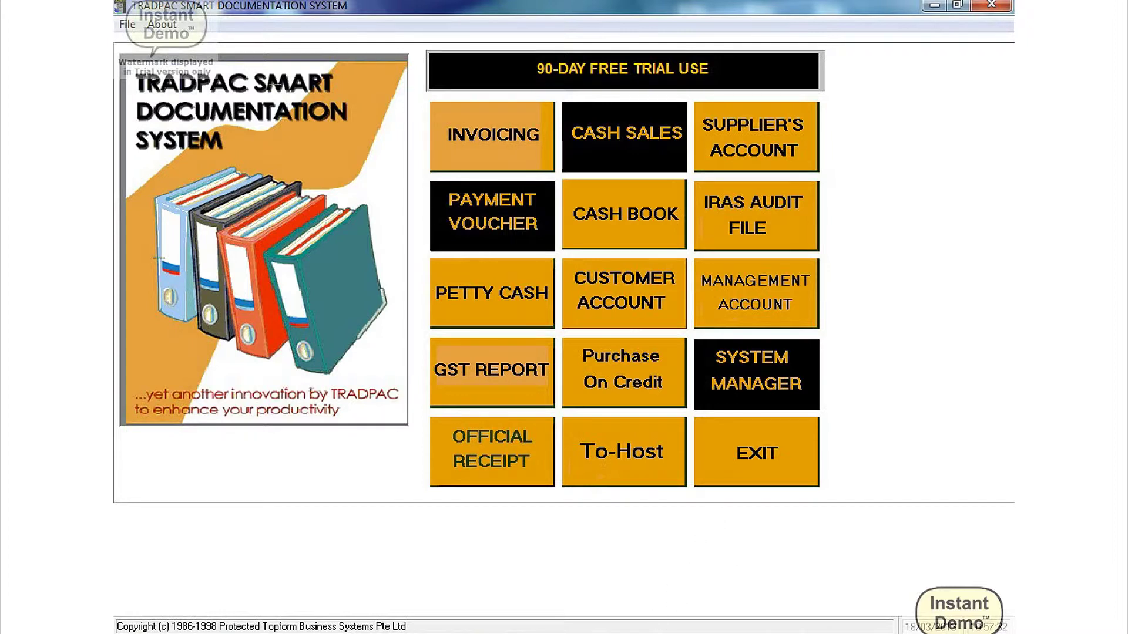
Generate the management account with cut-off date 18/03/2013 and closing stock 50000.00, examine the profit and loss statement and balance sheet, and exit
click(735, 313)
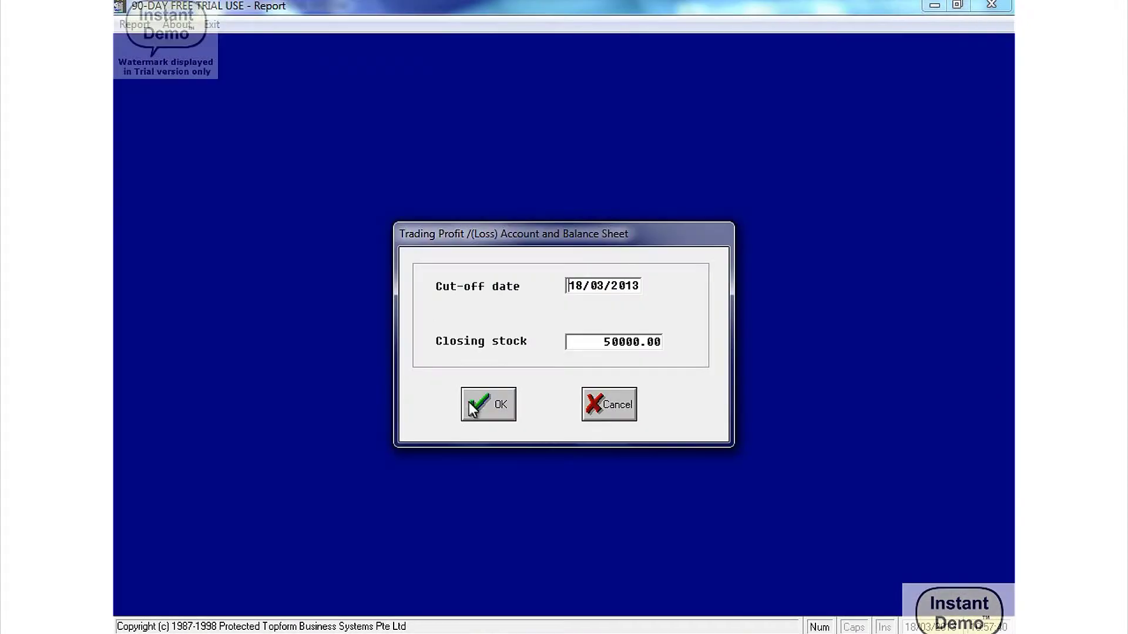
click(476, 405)
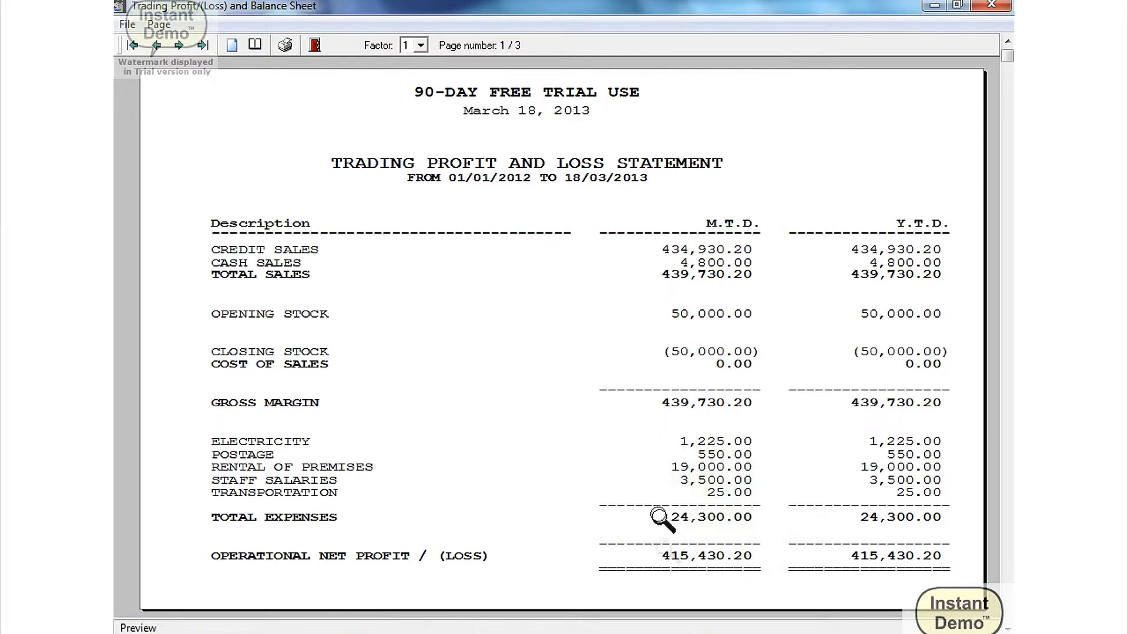
click(179, 46)
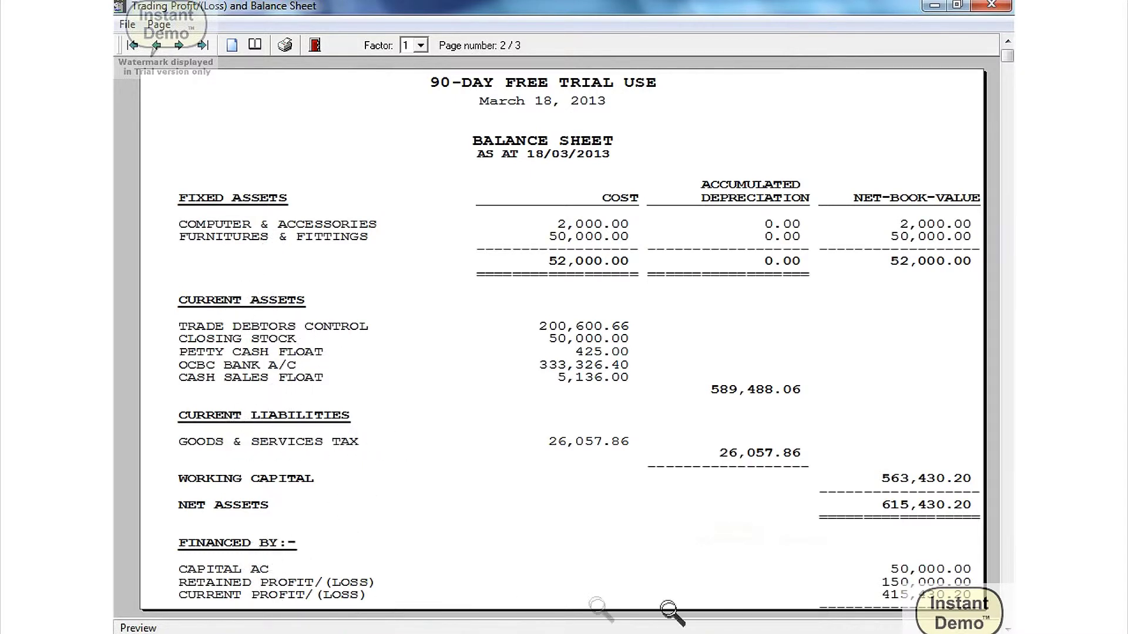
scroll(595, 339, down, 3)
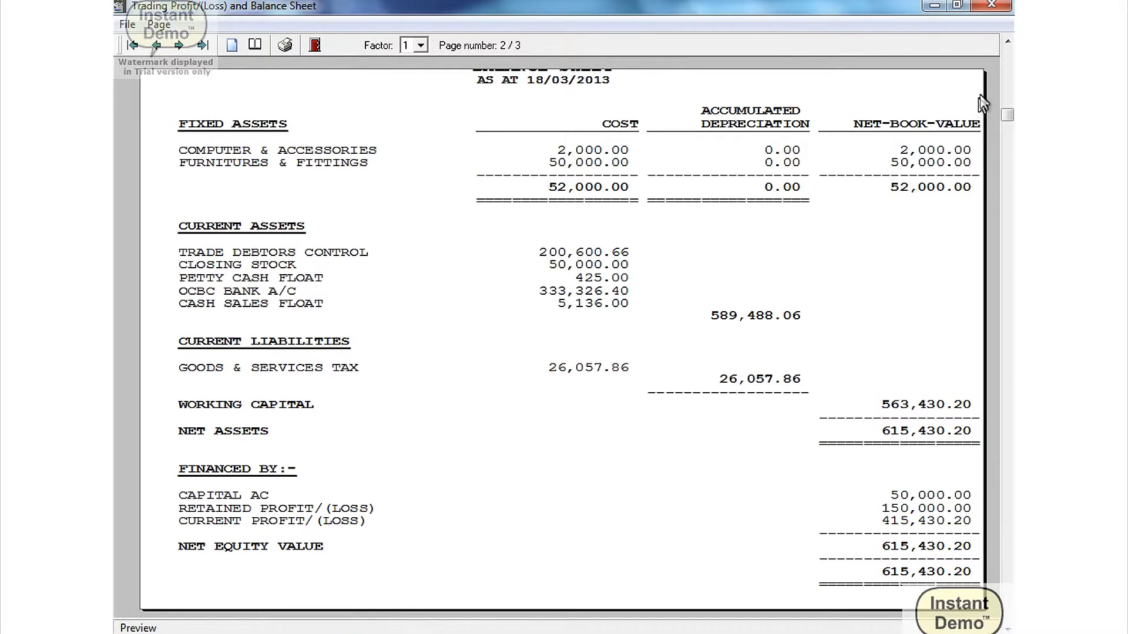
click(1007, 42)
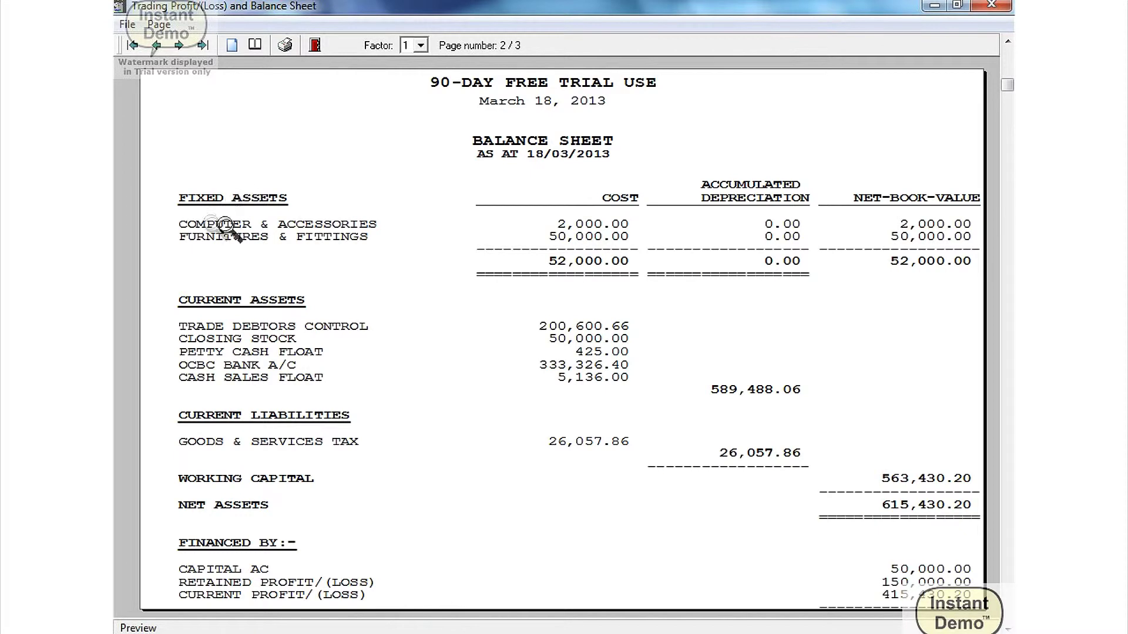
click(313, 44)
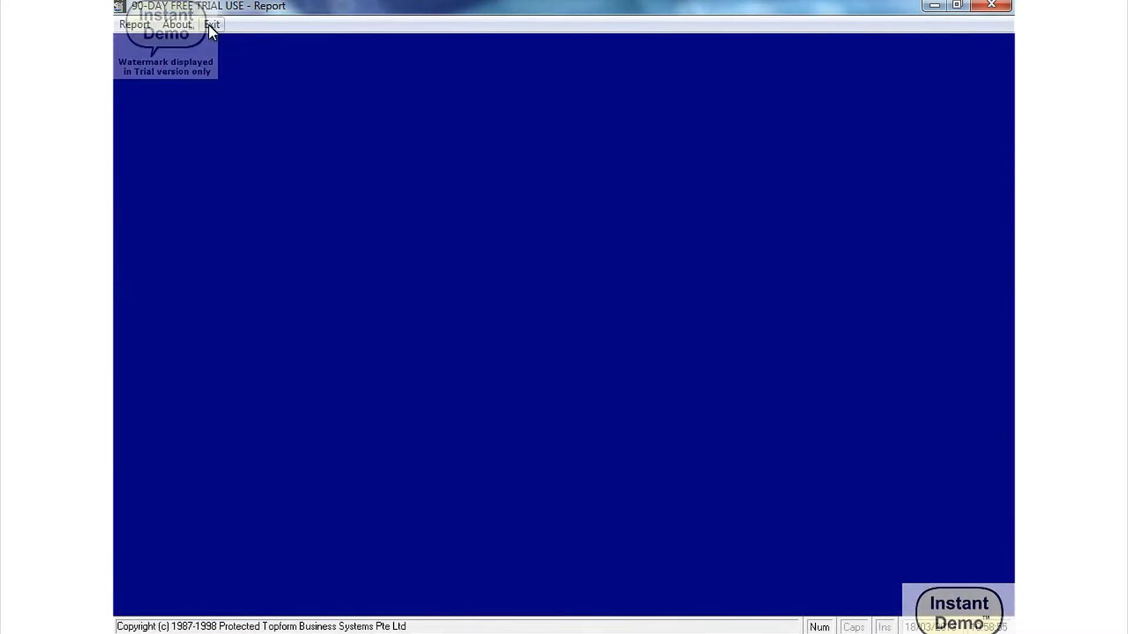
click(208, 24)
Start a cheque payment voucher on bank account CA101 OCBC BANK A/C, fill in the cheque number, and keep the date 18/03/2013
click(488, 235)
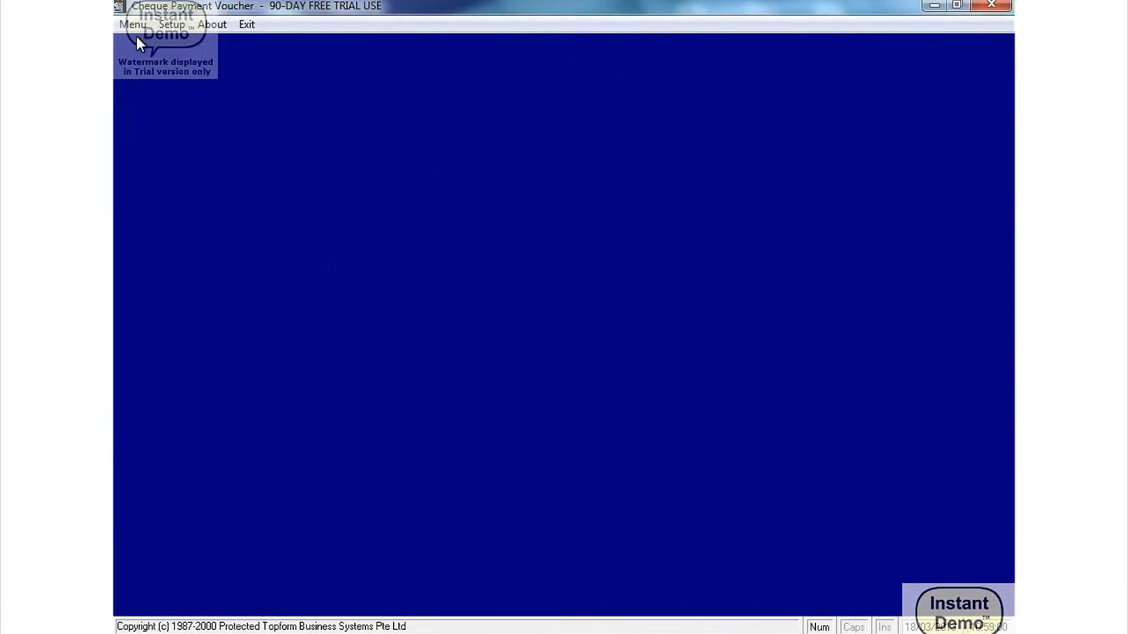
click(127, 27)
click(152, 46)
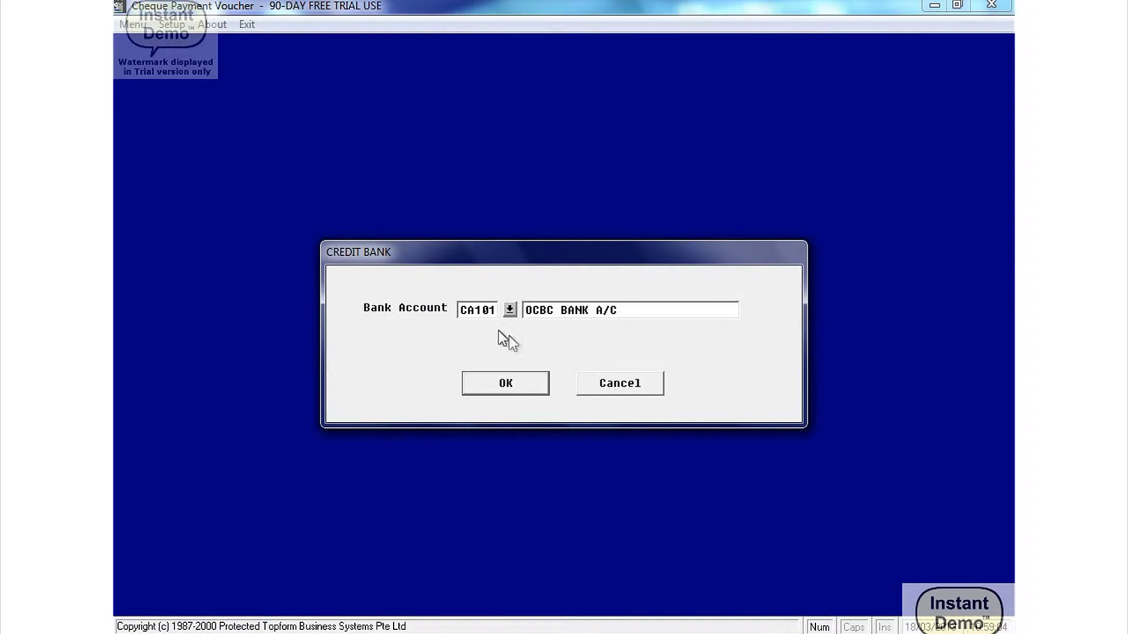
click(511, 389)
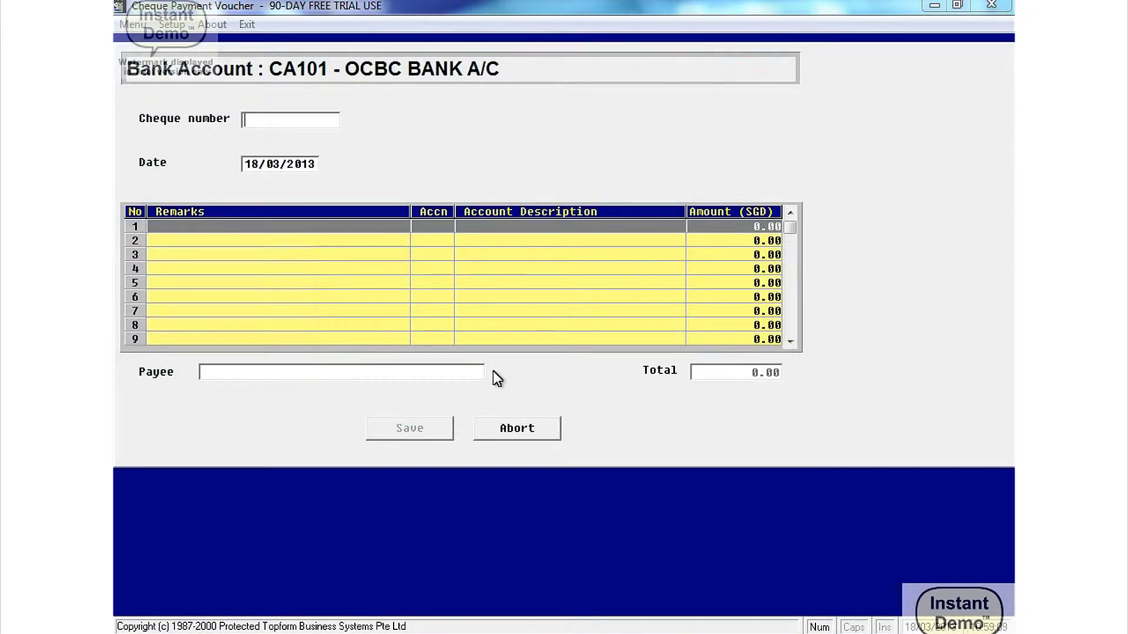
text(CK.098766)
key(Return)
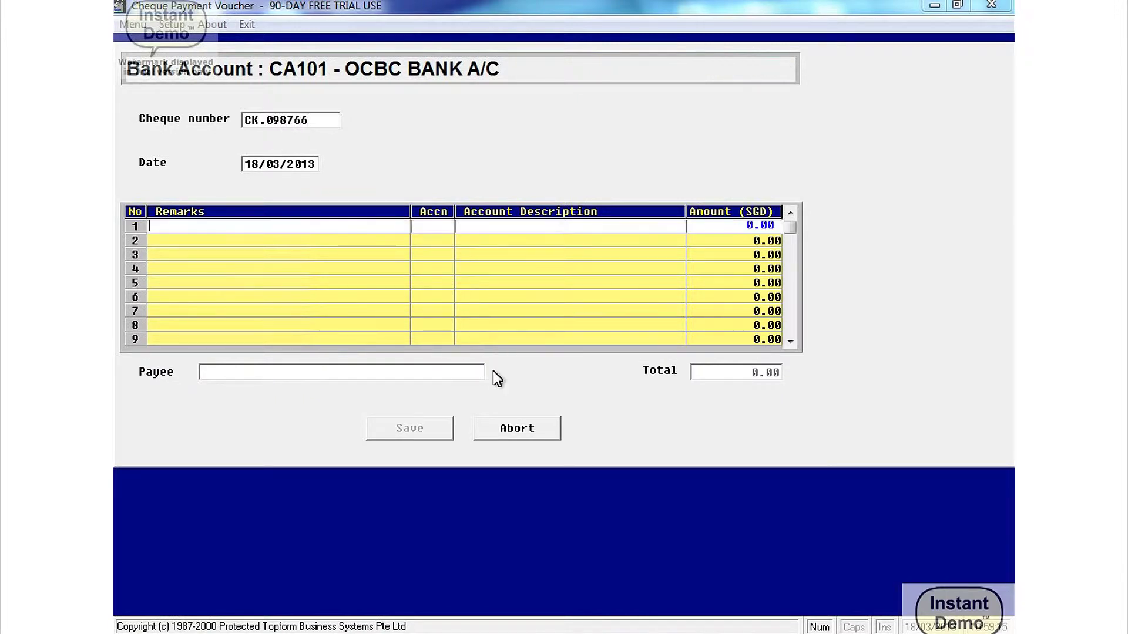
Enter "PC FOR SALES MANAGER" as the first line's remark and assign it to account FA001 COMPUTER & ACCESSORIES
text(PC FOR SALES MANAGER)
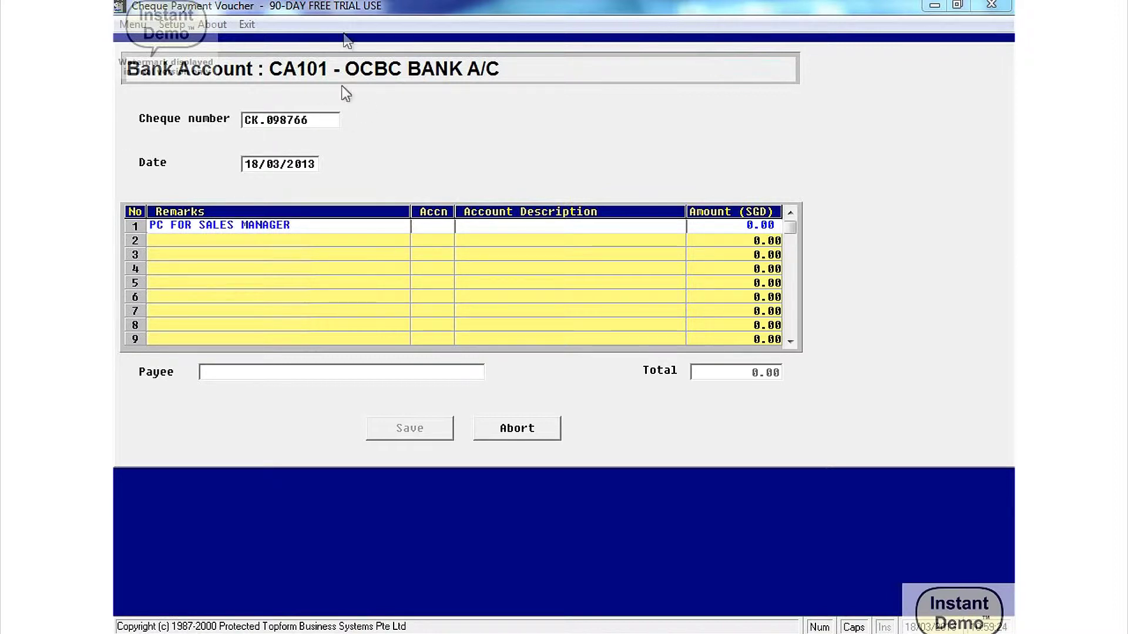
double_click(428, 232)
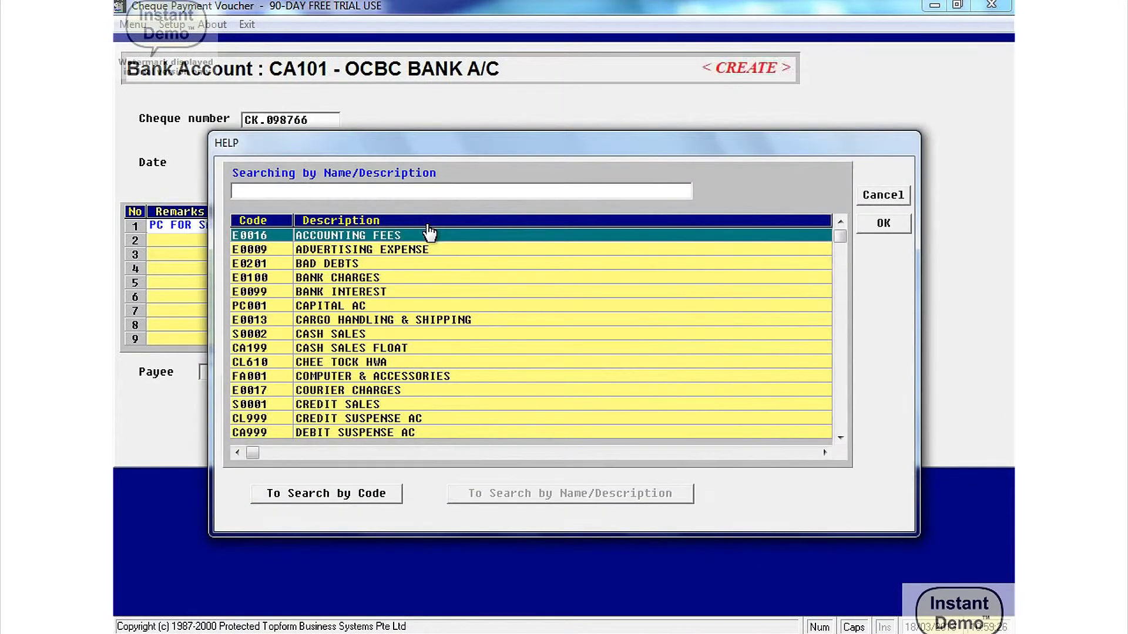
text(C)
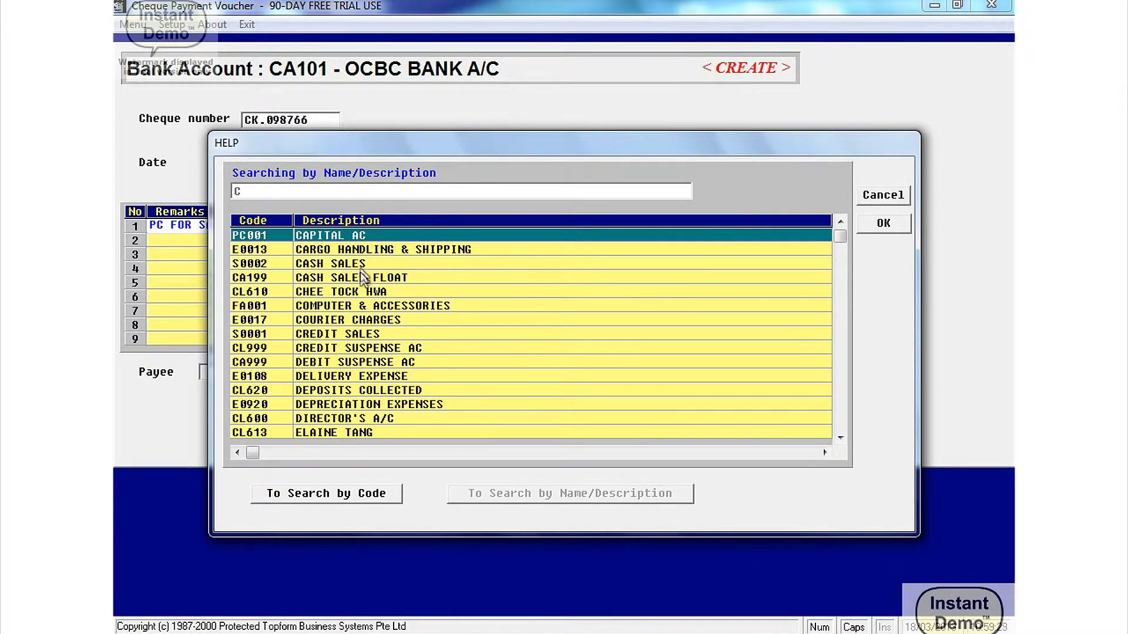
click(337, 306)
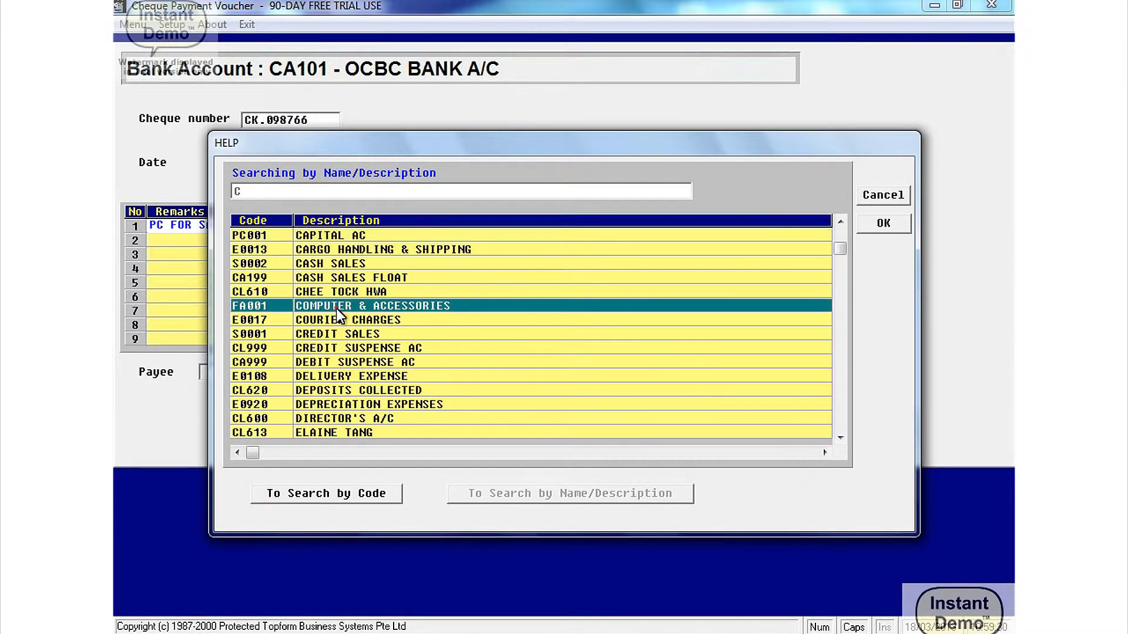
click(901, 222)
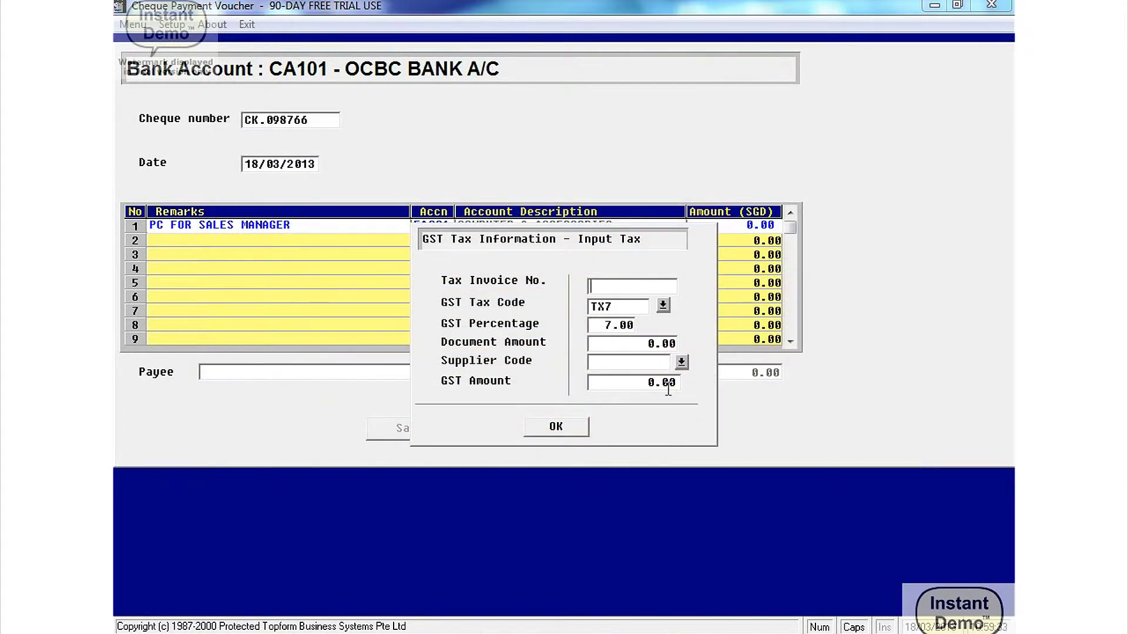
Fill in the tax invoice number, keep GST tax code TX7, and set the document amount to 3500.00
text(CH)
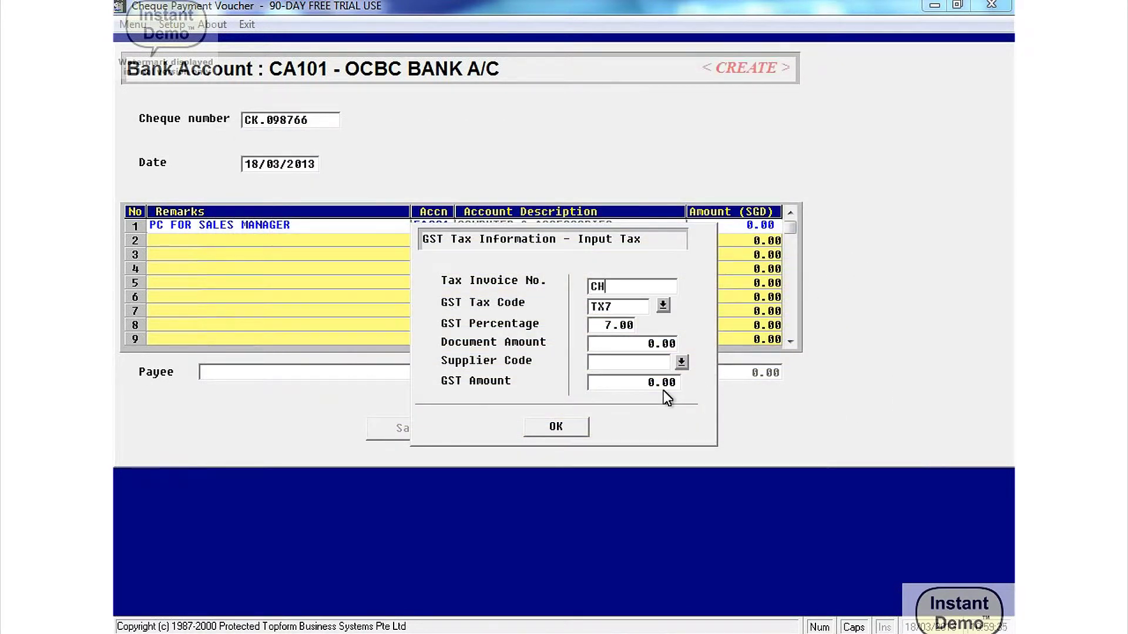
text(.4774747)
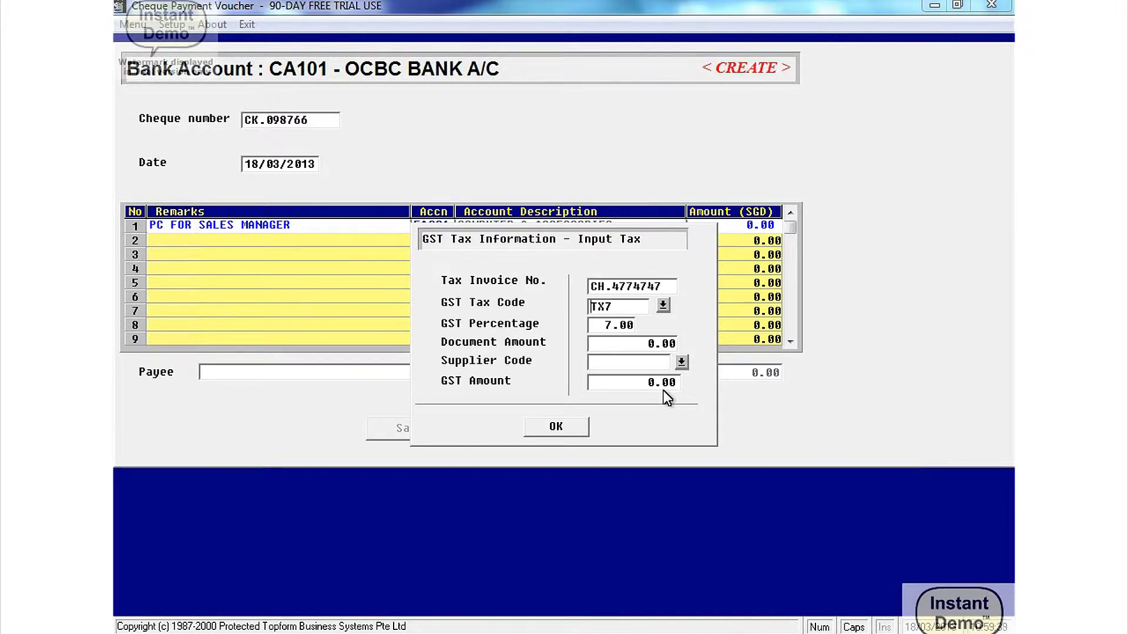
key(Return)
text(500 .)
key(Return)
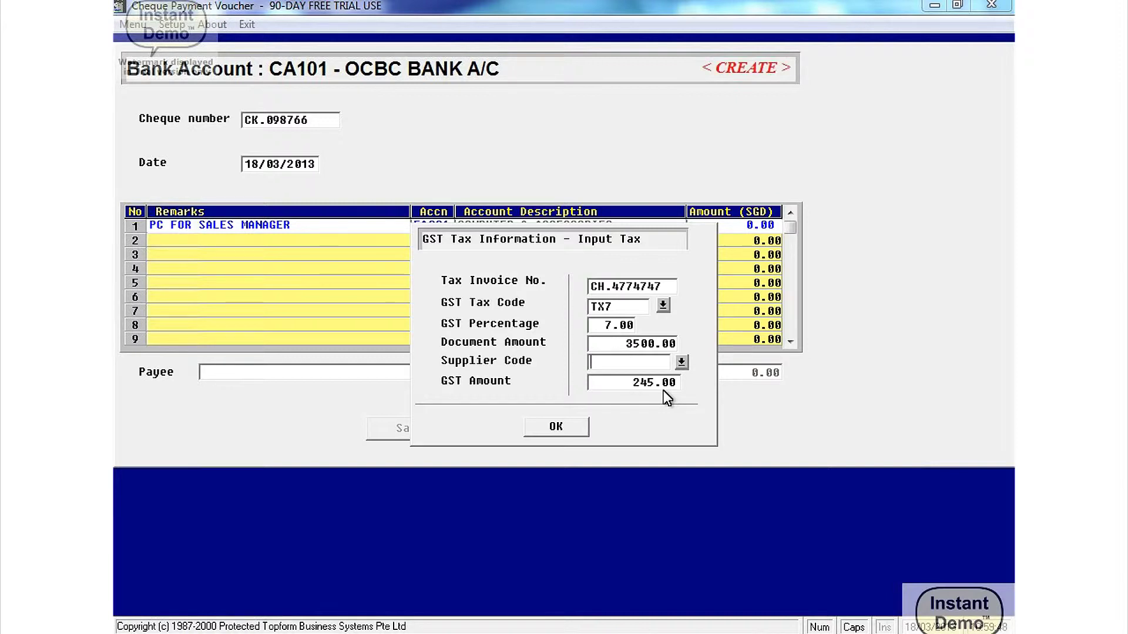
Choose CHALLENGER LTD (code CH) as the supplier and accept the input tax information
click(681, 364)
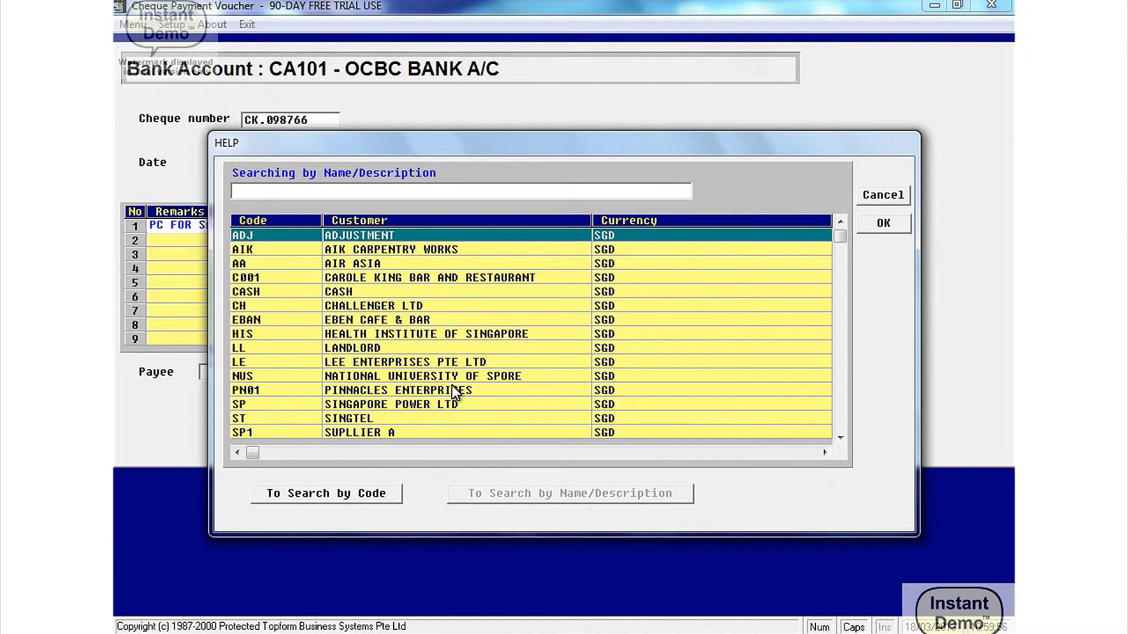
click(420, 305)
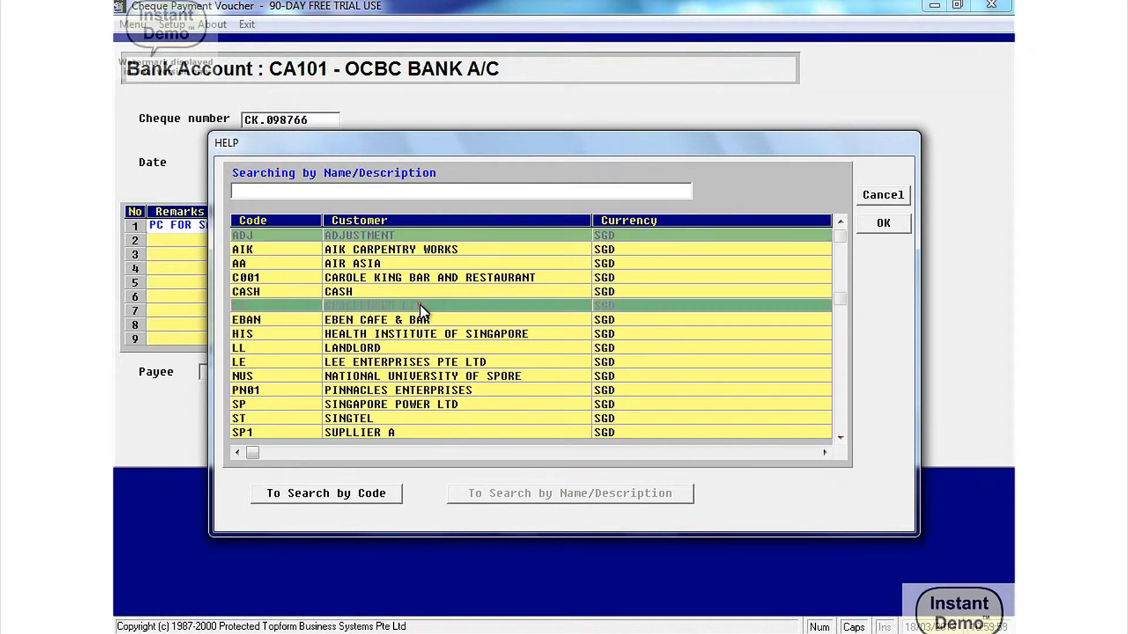
click(868, 224)
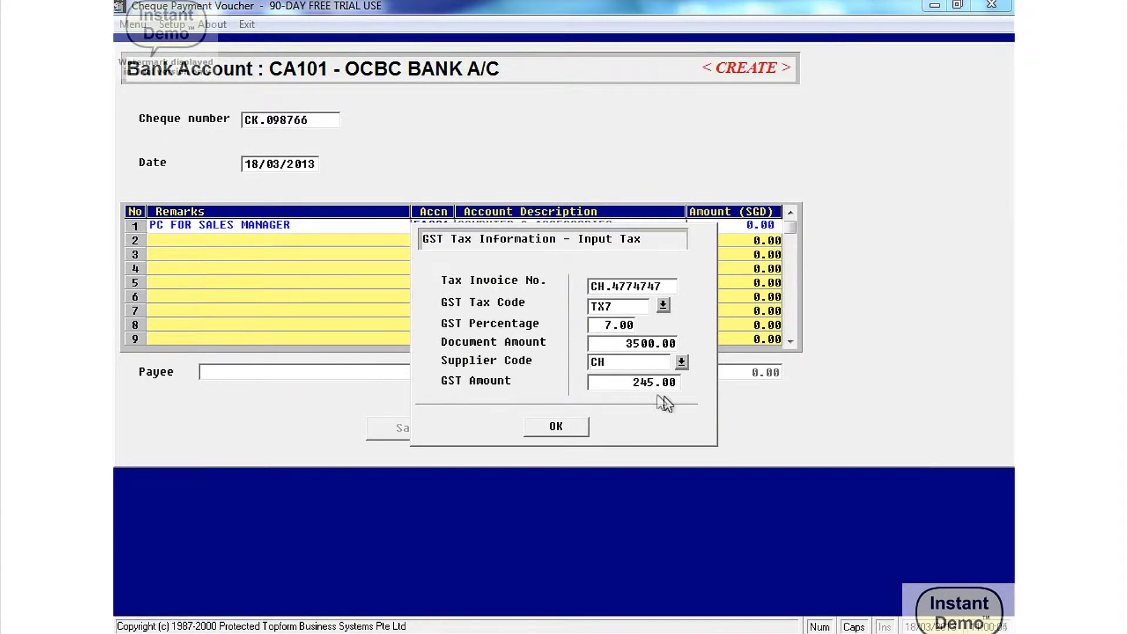
click(568, 429)
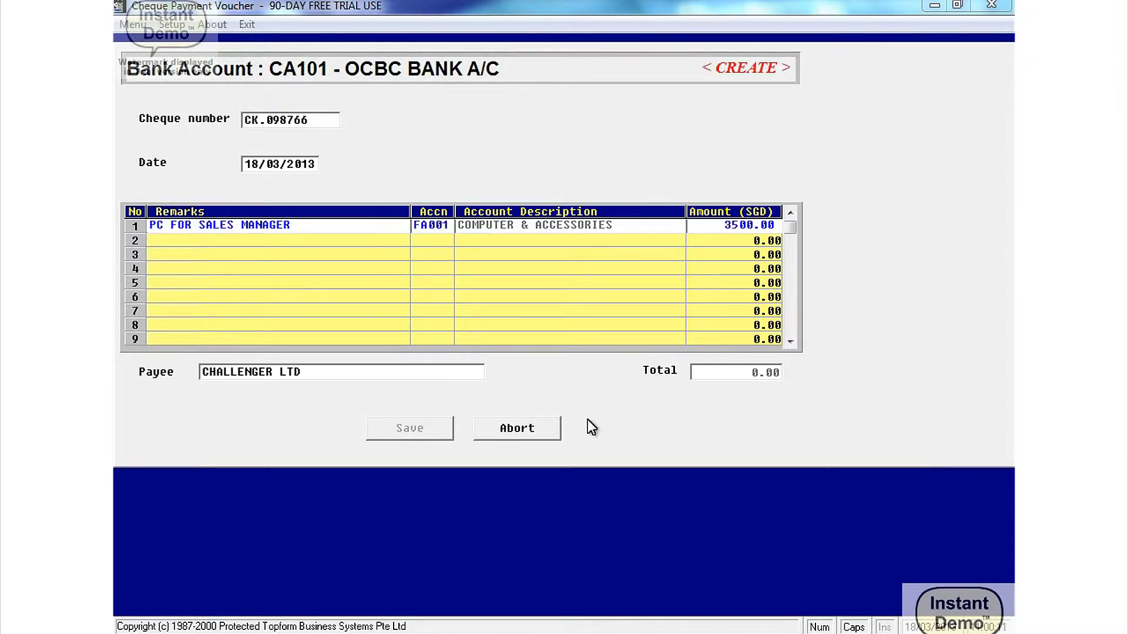
Save the computer purchase voucher and start another transaction, filling in its cheque number
key(Down)
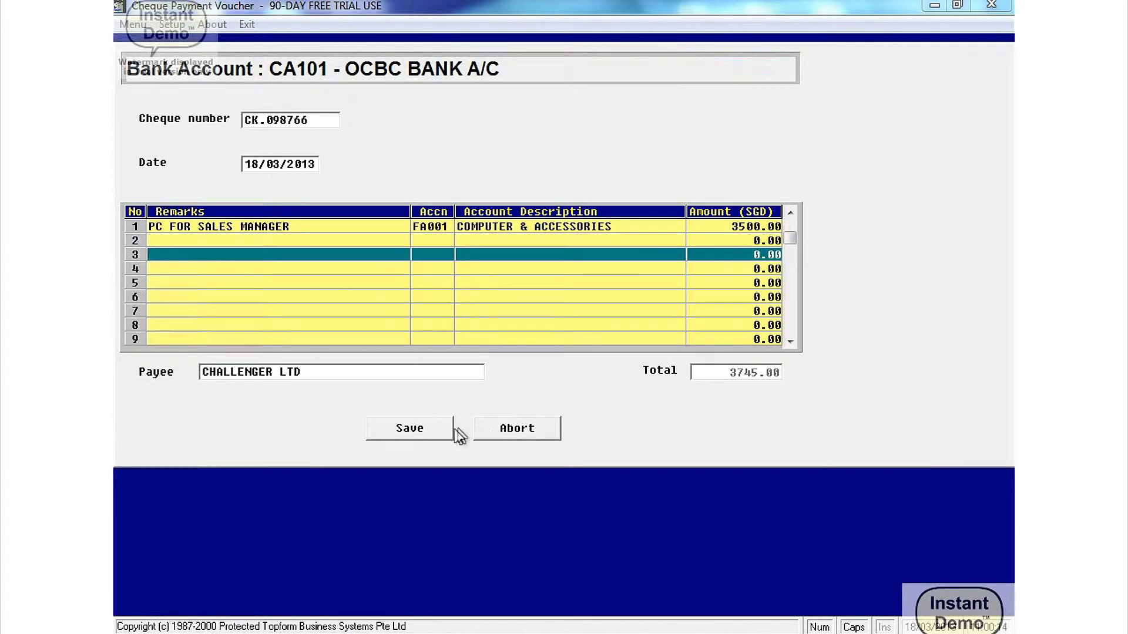
click(433, 428)
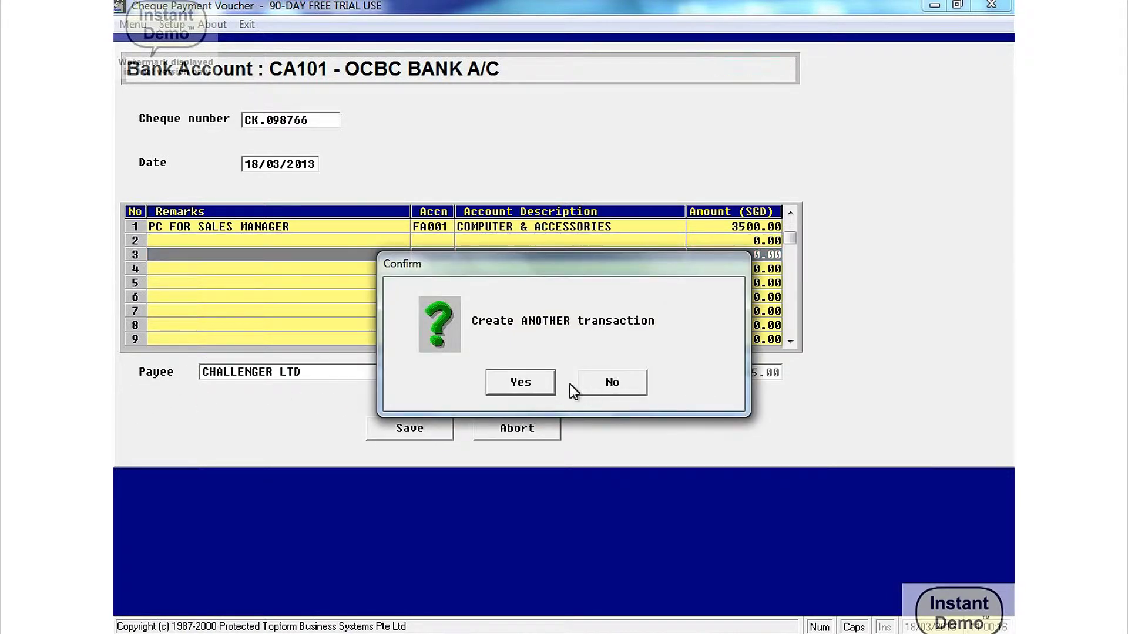
click(546, 386)
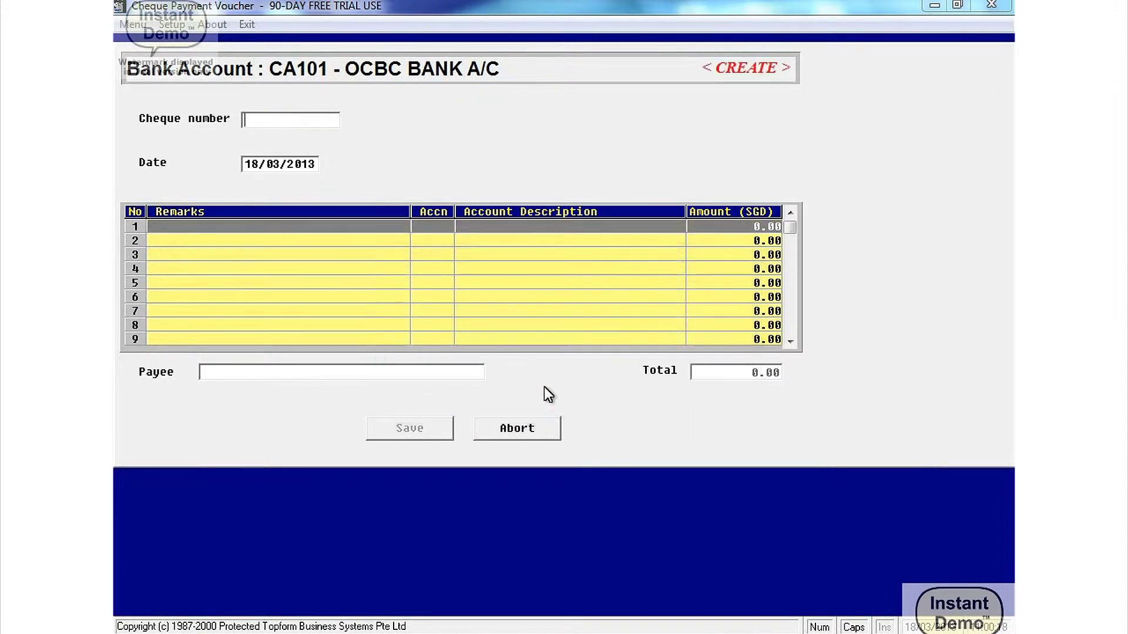
text(CK.0998765)
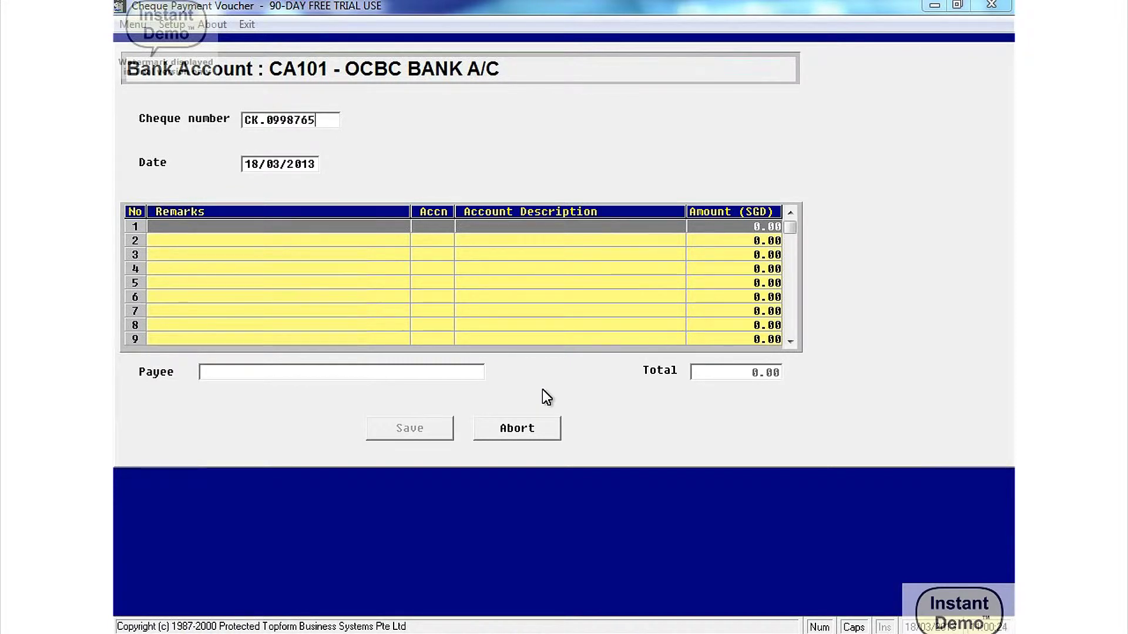
key(Return)
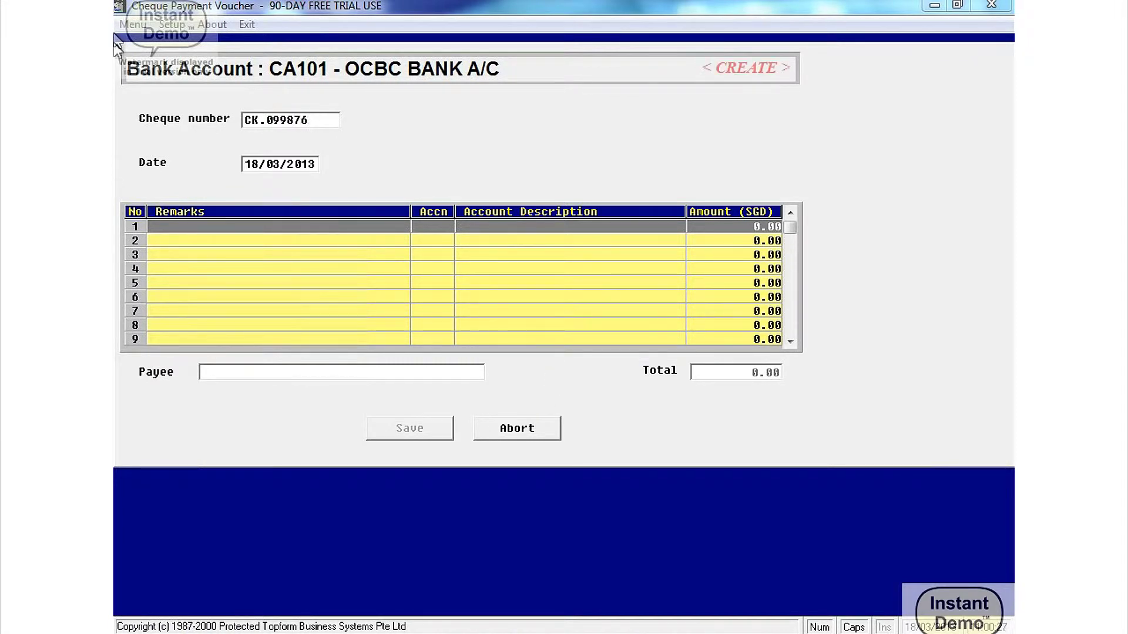
Enter "CPF CONTRIBUTION FOR MAR" as the first line's remark
click(185, 222)
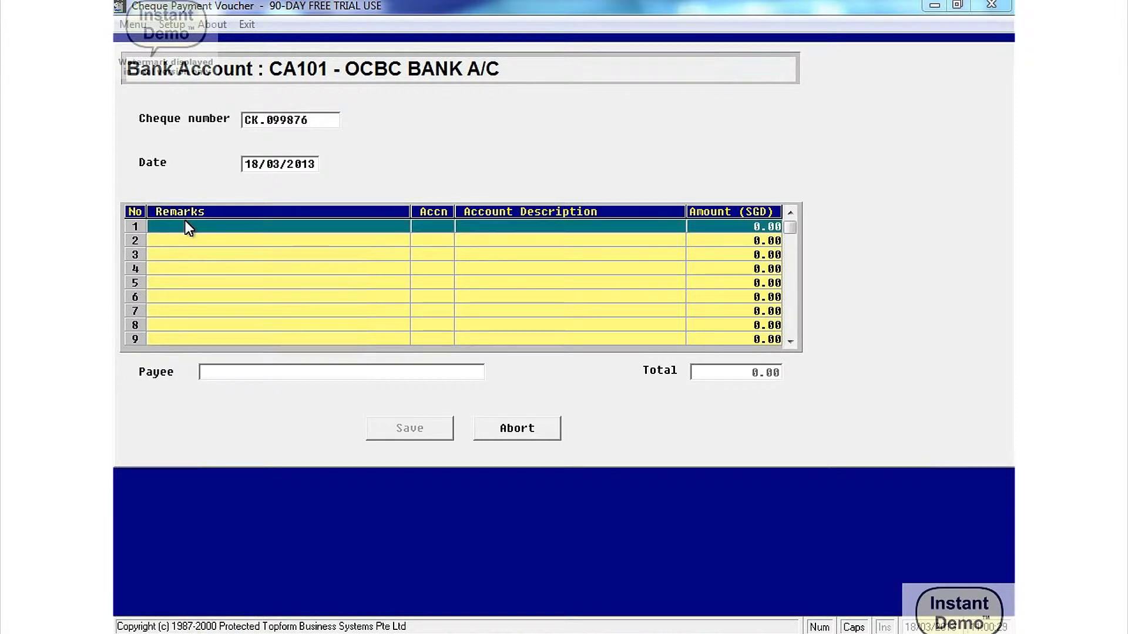
text(CPF CONTRIBUT)
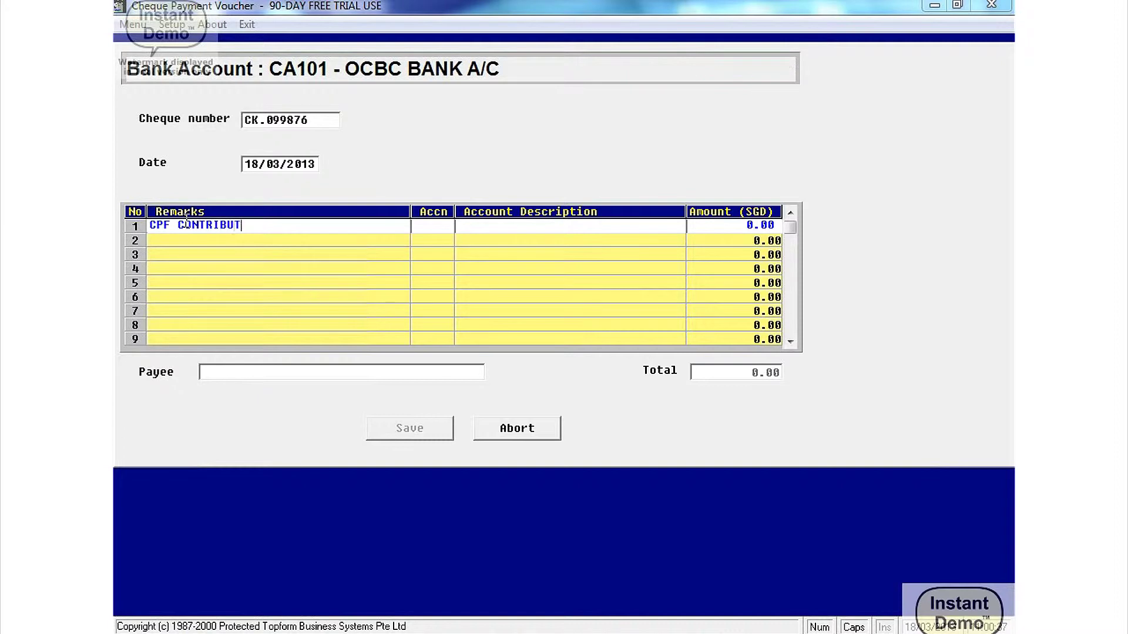
text(ION FOR MAR)
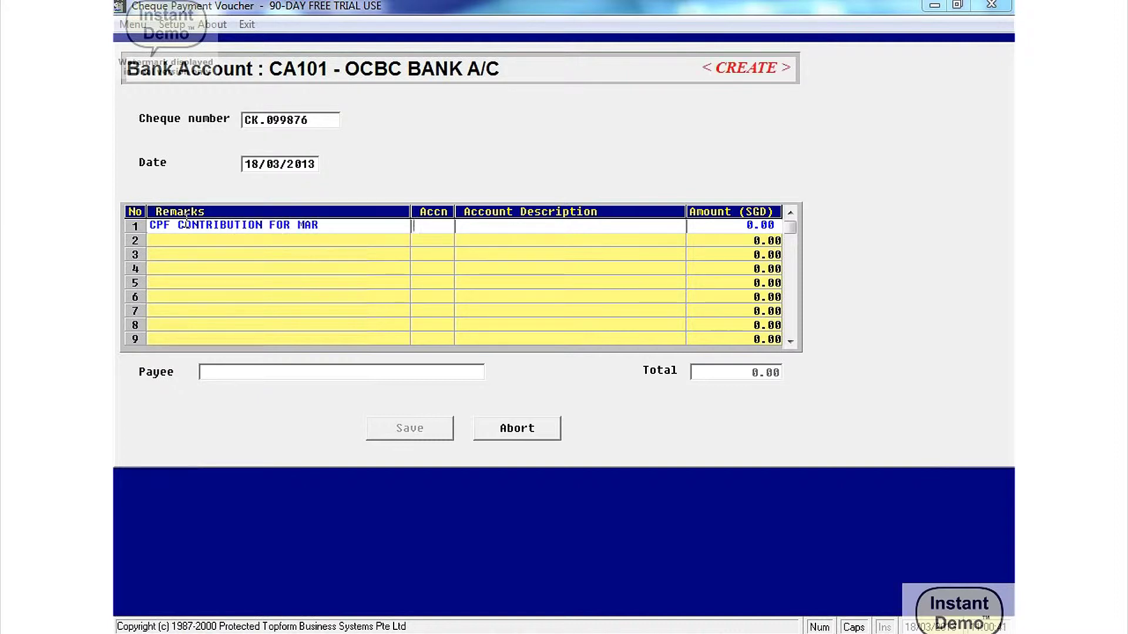
Look up the expense accounts by code, assign the line to E0003 TOTAL CPF; ETC, and skip the profit centre
double_click(423, 227)
text(C)
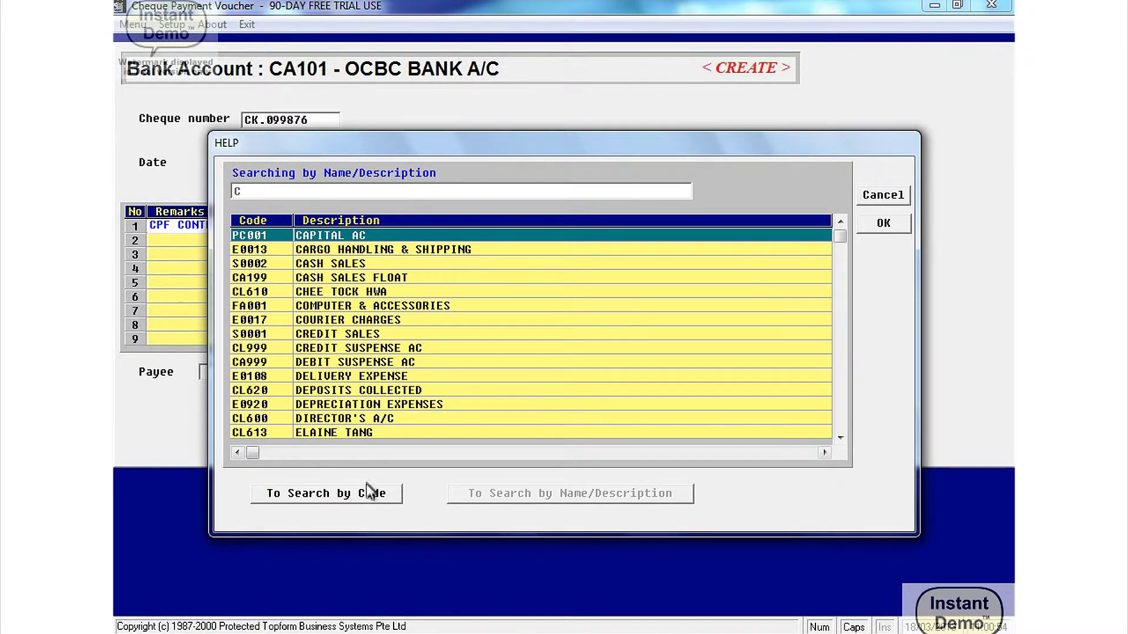
click(361, 498)
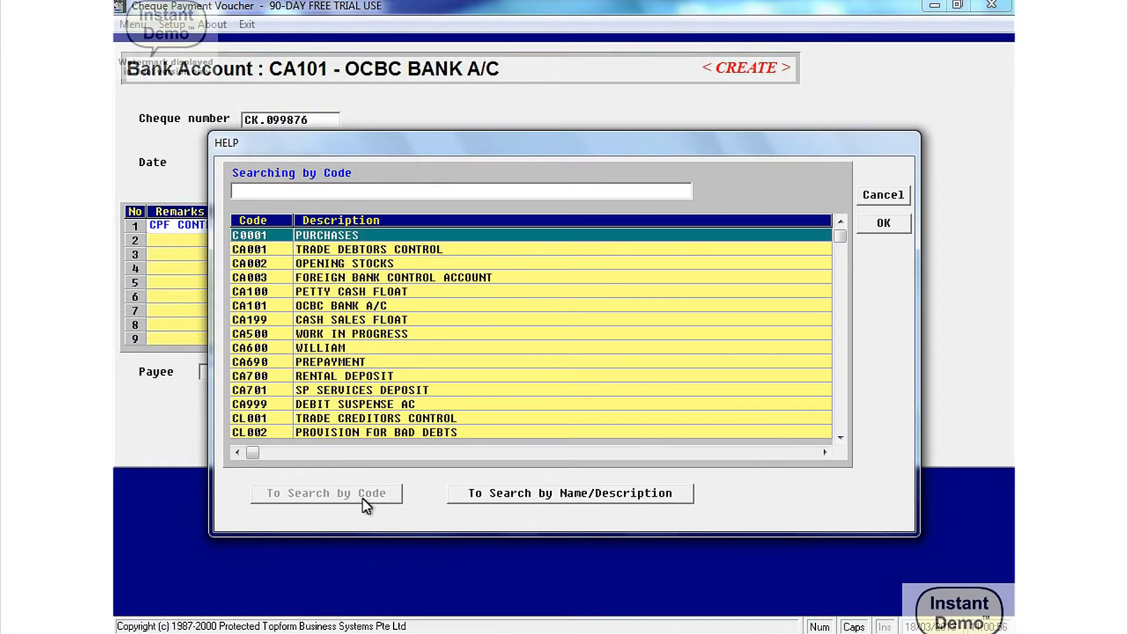
text(E)
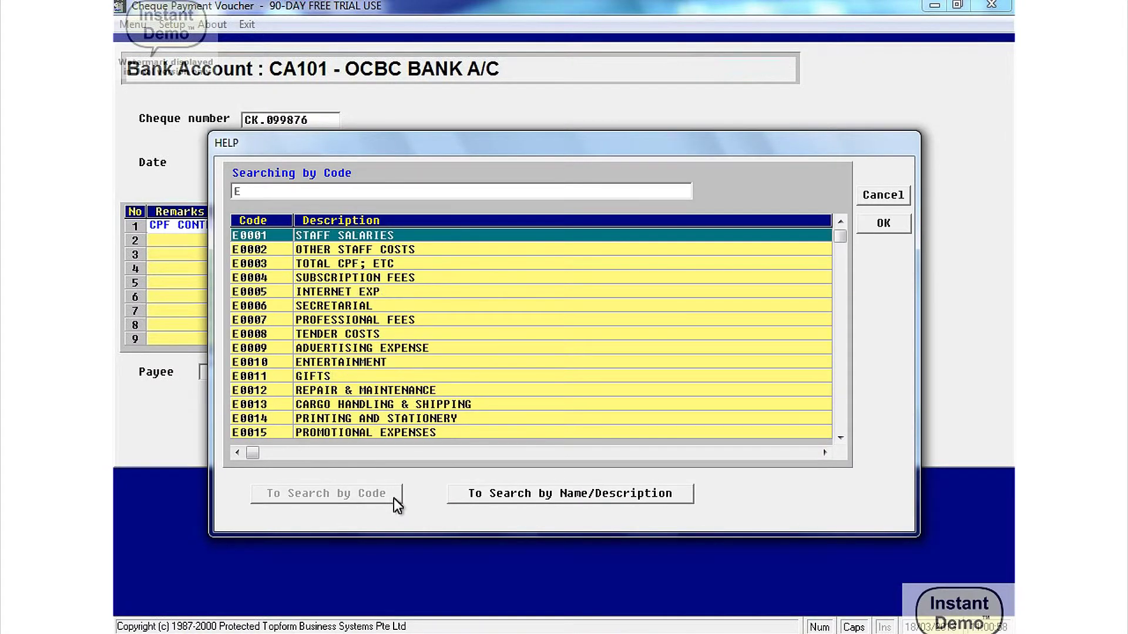
click(326, 266)
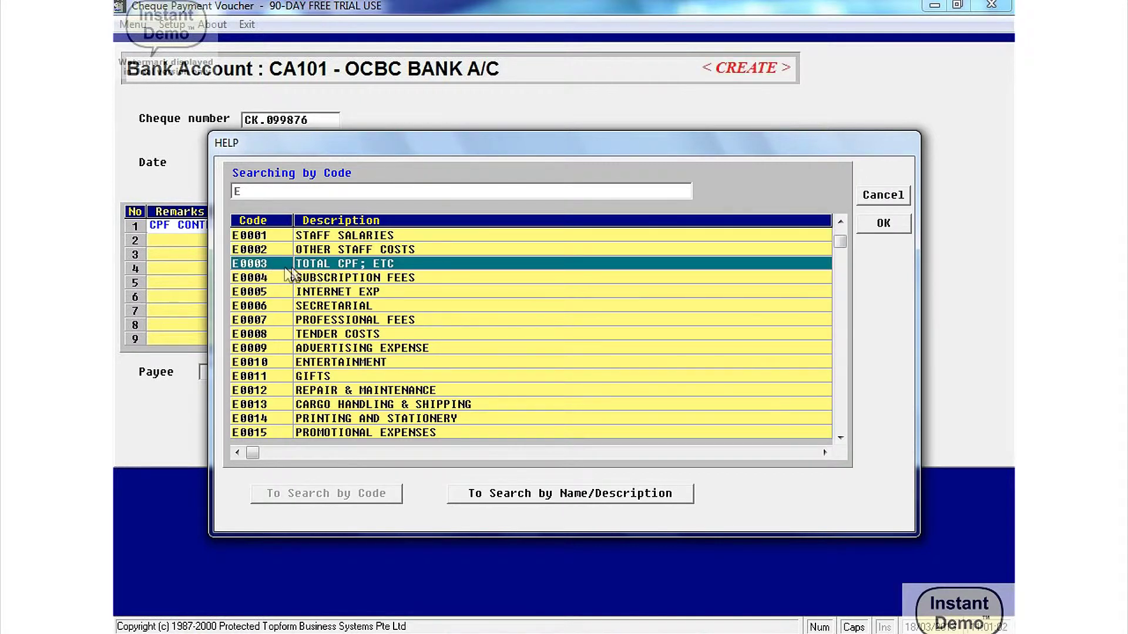
click(882, 223)
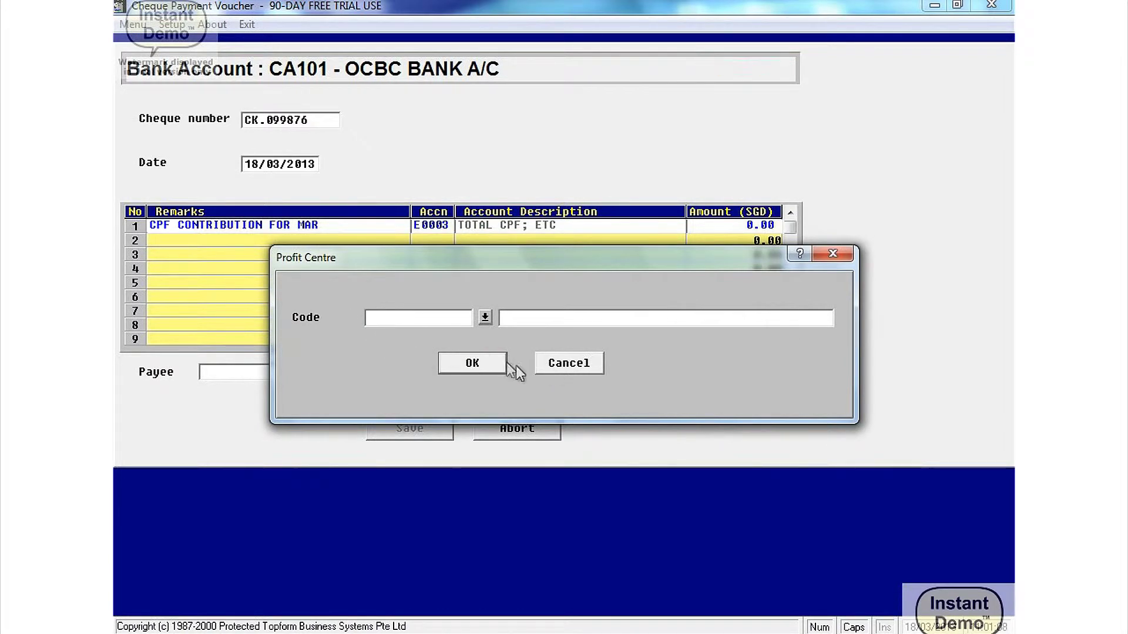
click(562, 367)
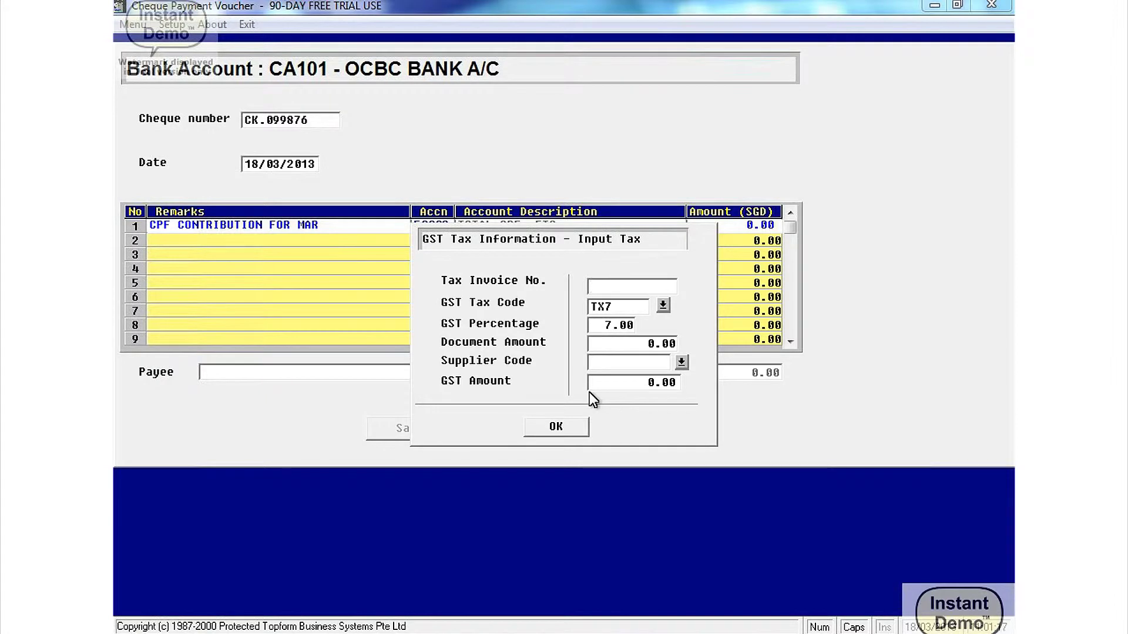
Set the tax invoice number to NA, the GST tax code to OP, and the document amount to 888.00
text(NA)
click(664, 304)
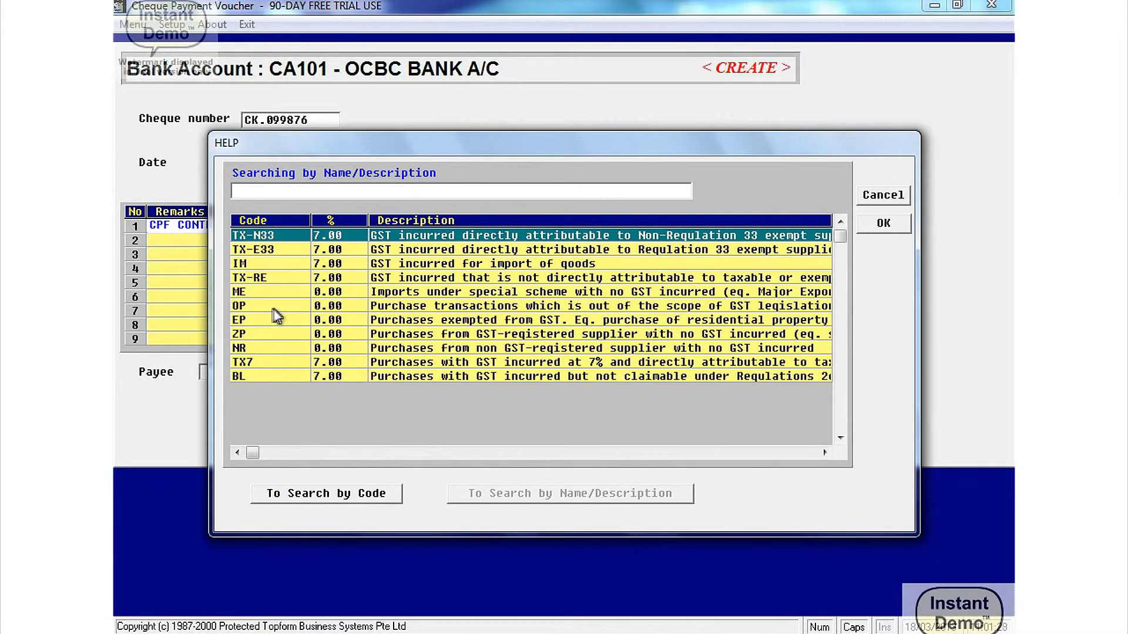
click(273, 310)
click(894, 229)
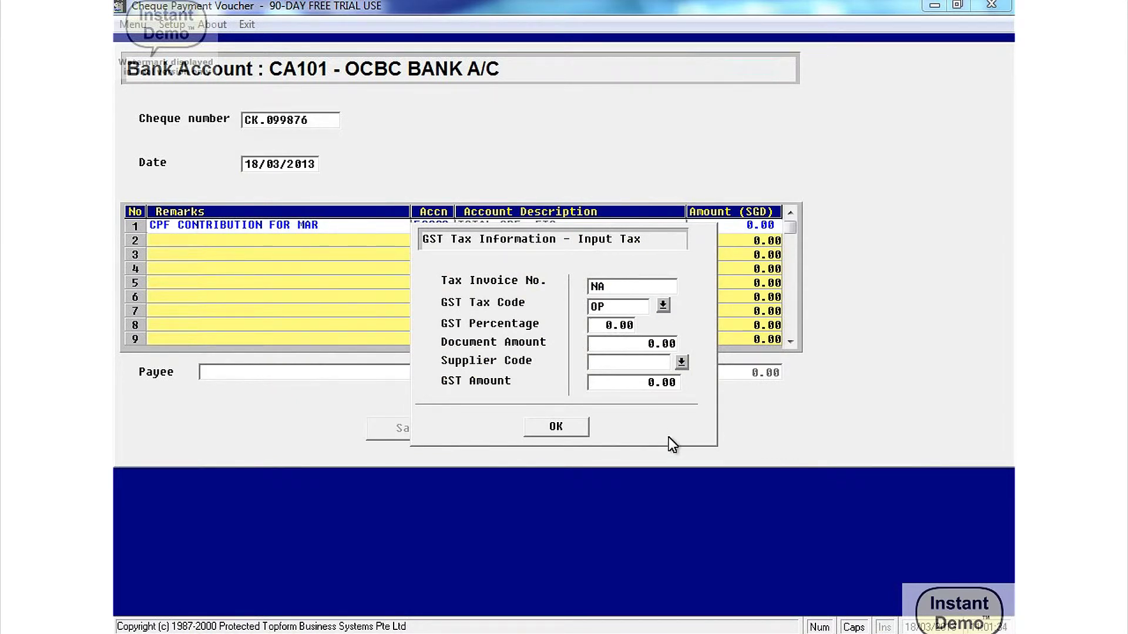
key(Return)
text(888      .)
key(Return)
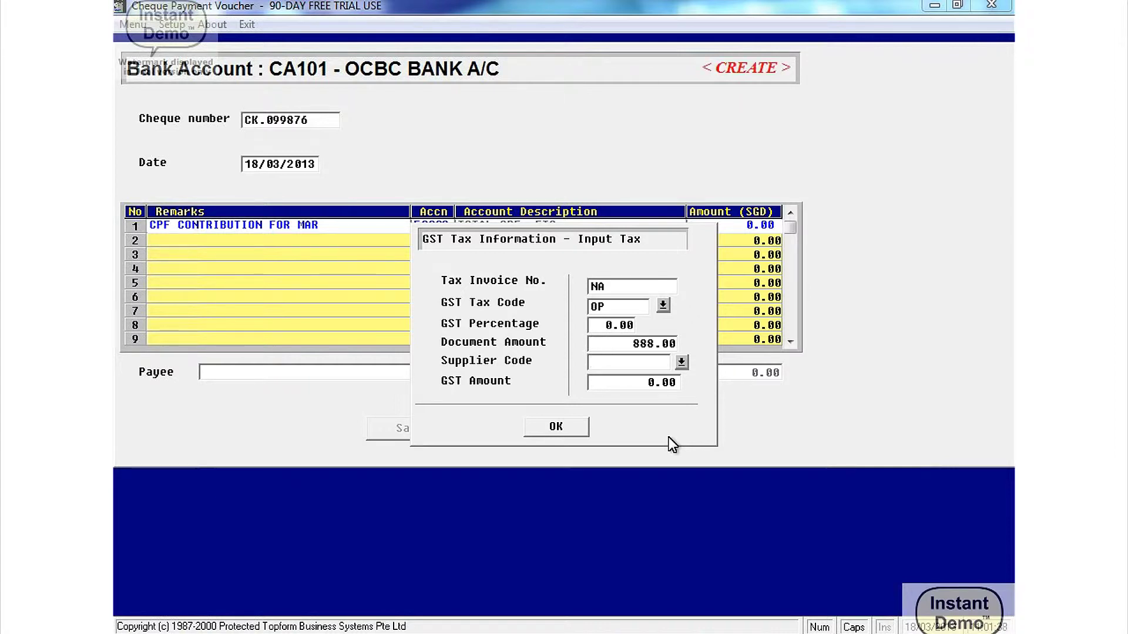
Enter NA as the supplier code without creating a new name code, and accept the input tax information
text(NA)
key(Return)
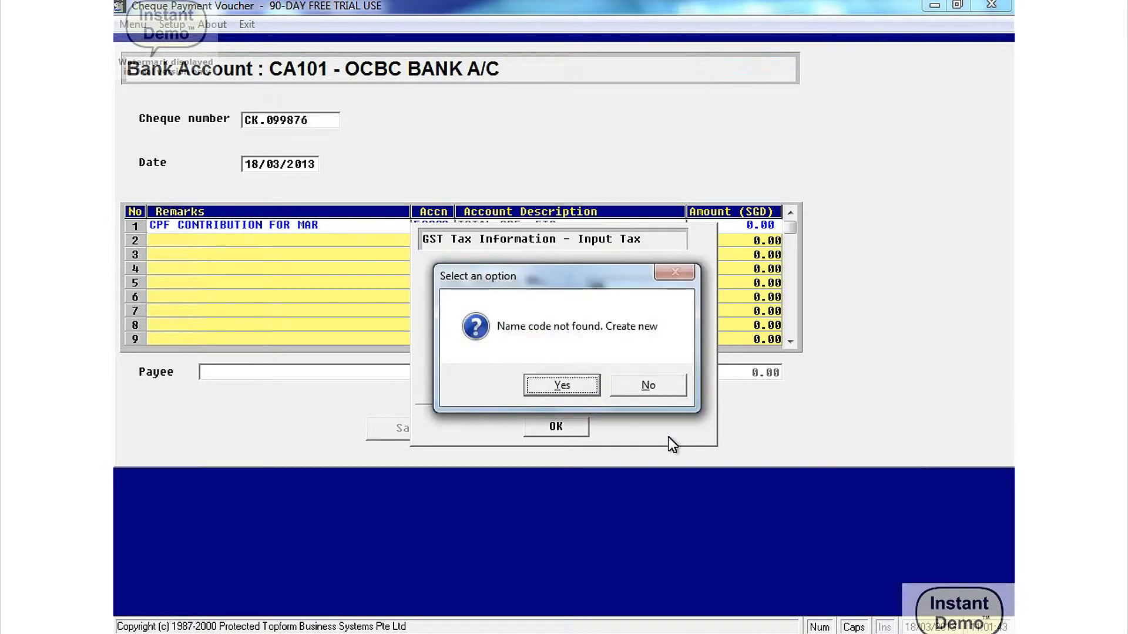
click(652, 388)
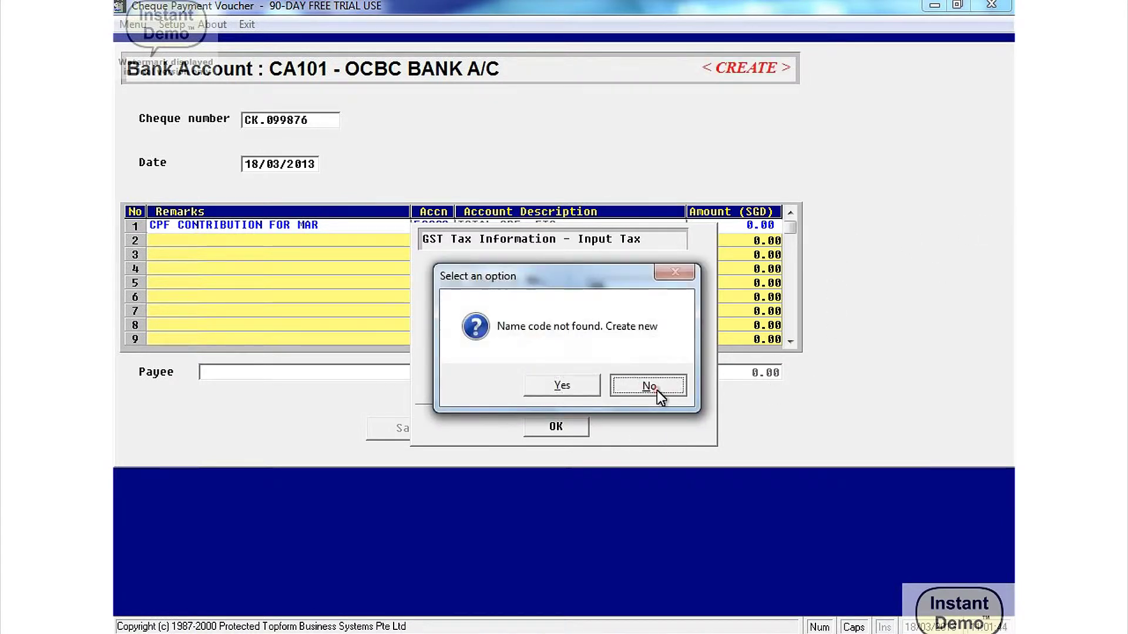
click(560, 433)
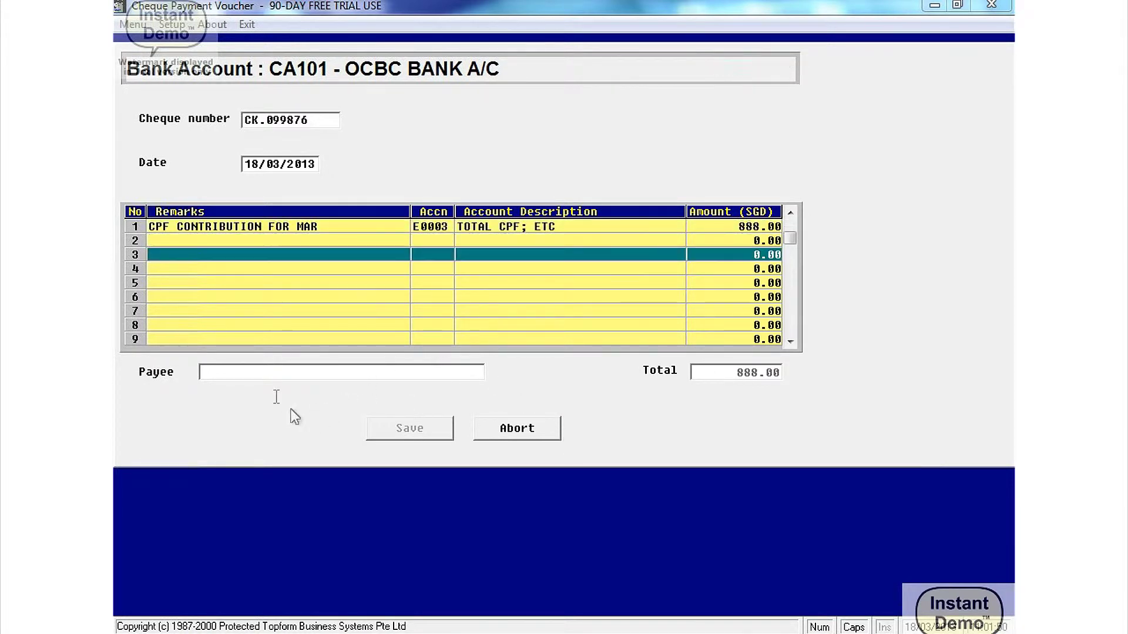
Set the payee to CPF BOARD and save the voucher without creating another transaction
click(222, 374)
text(CPF BOARD)
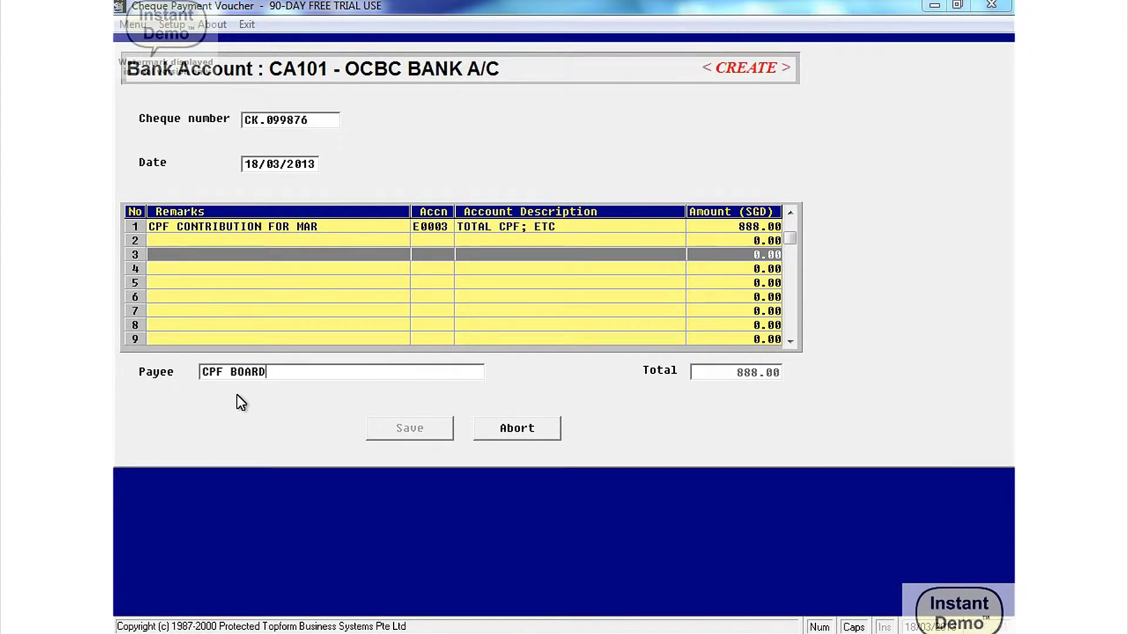
key(Return)
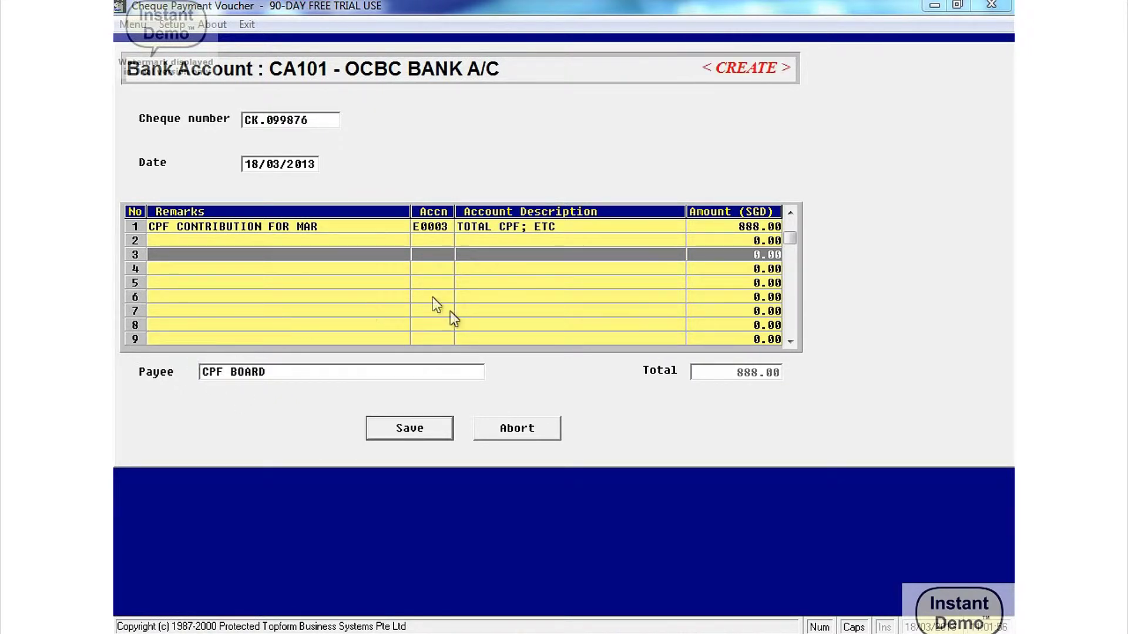
click(429, 431)
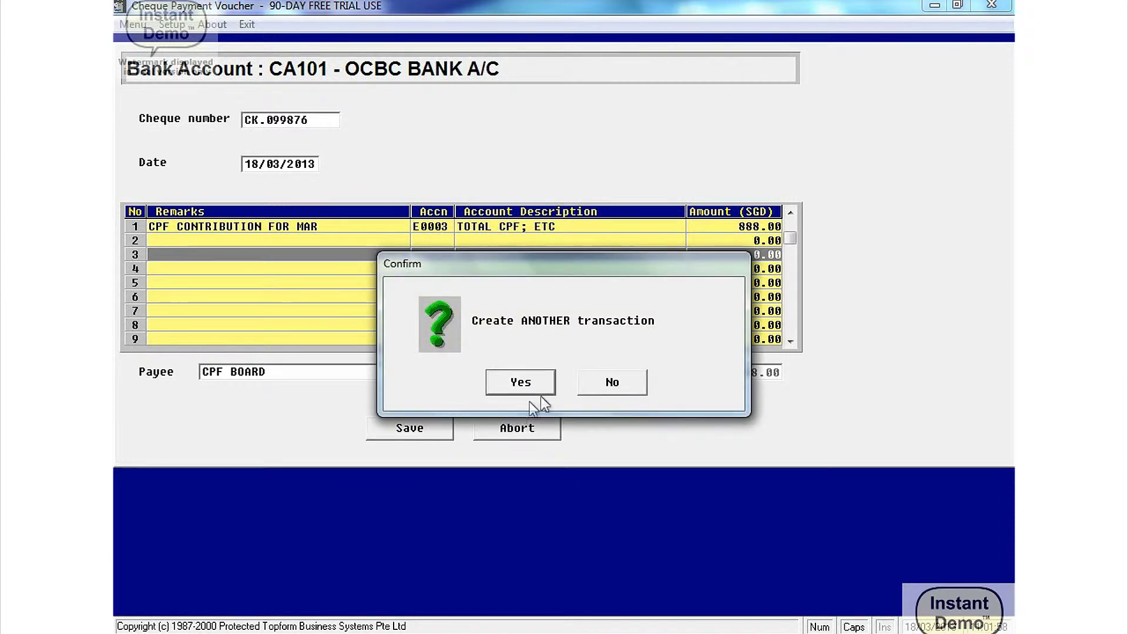
click(613, 382)
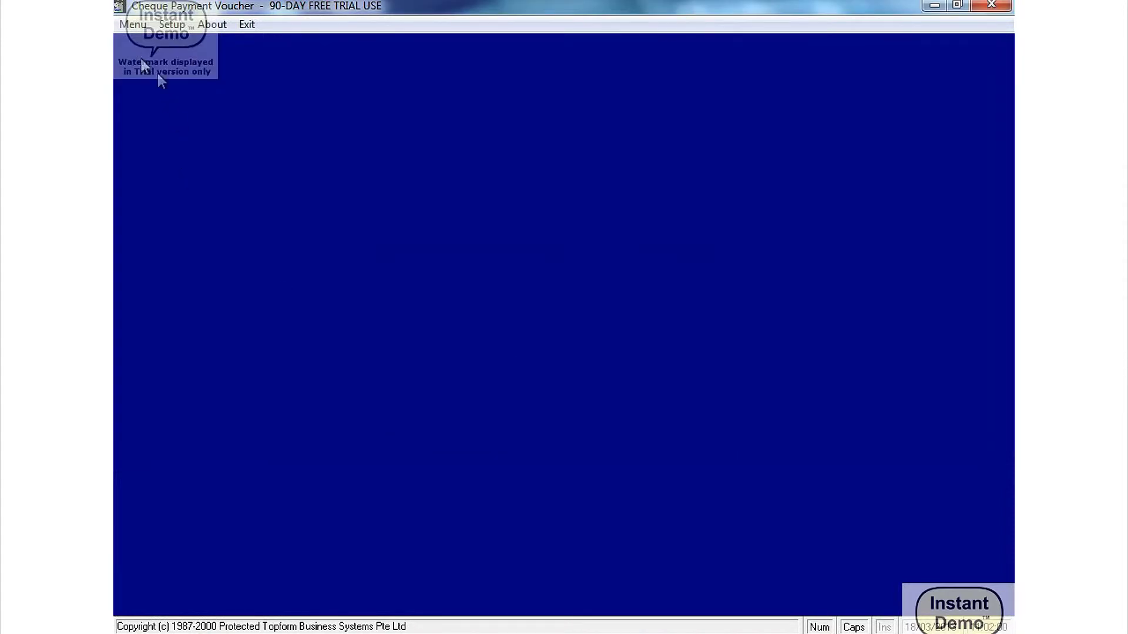
Preview the payment vouchers for printing, from the computer purchase through the CPF contribution, and examine the first voucher enlarged
click(132, 24)
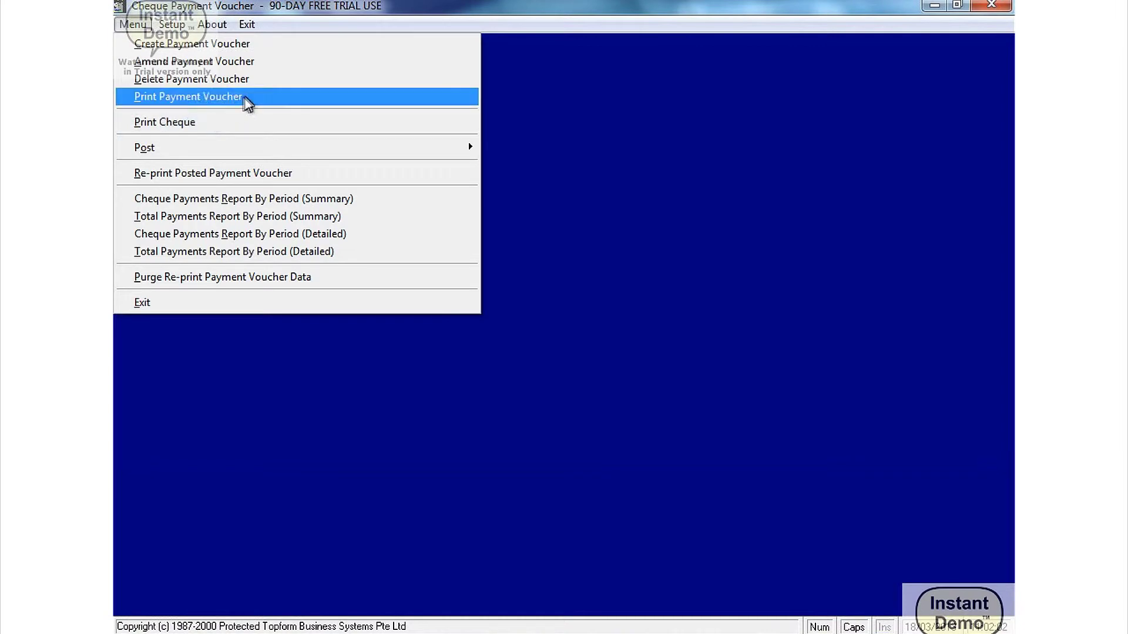
click(247, 98)
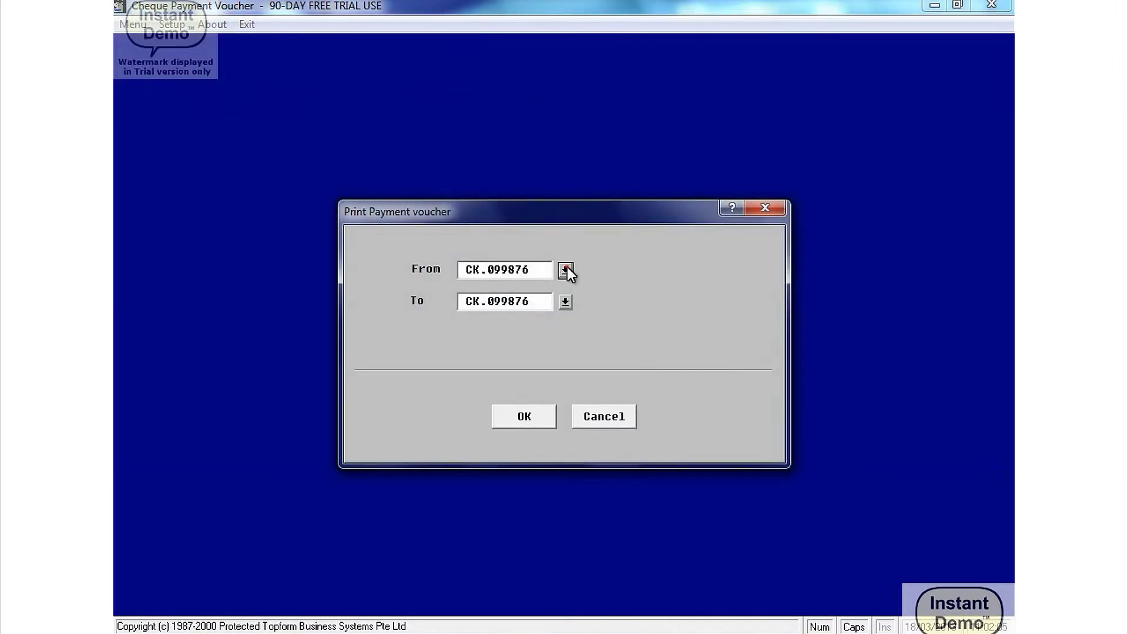
click(566, 270)
click(881, 224)
click(528, 419)
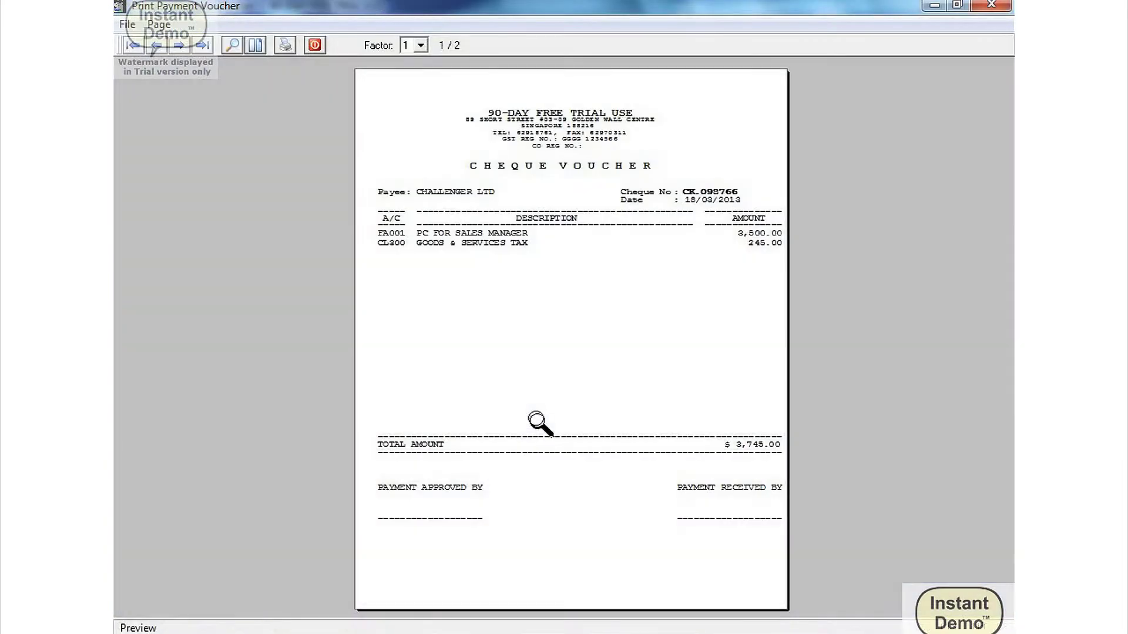
click(495, 330)
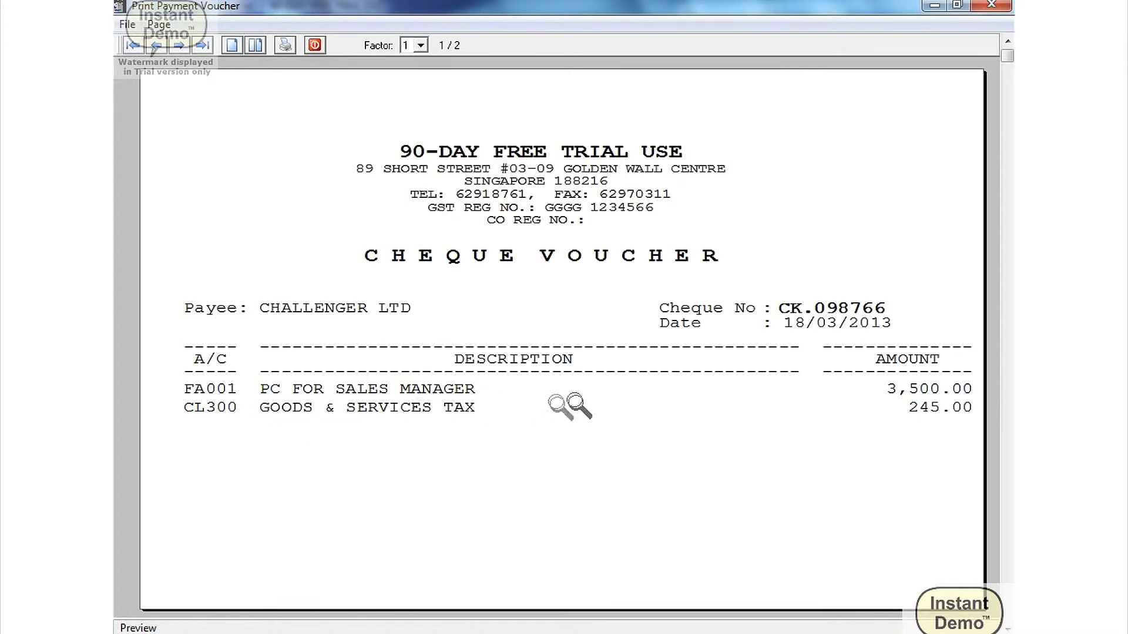
Examine the second voucher, for the CPF contribution, and close the payment voucher preview
click(176, 47)
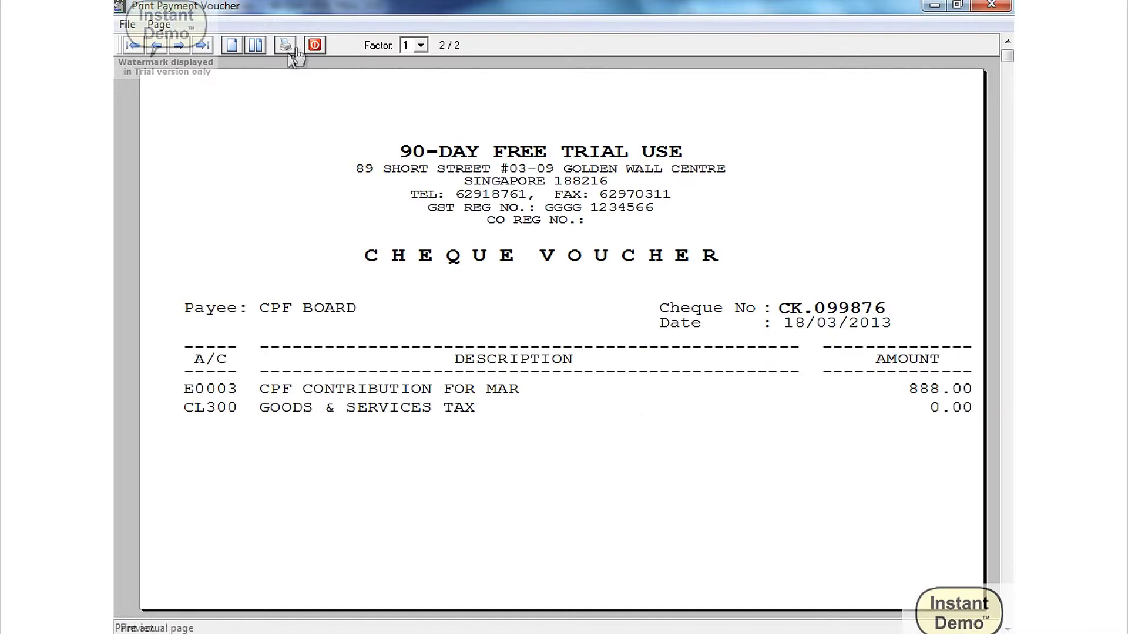
click(313, 47)
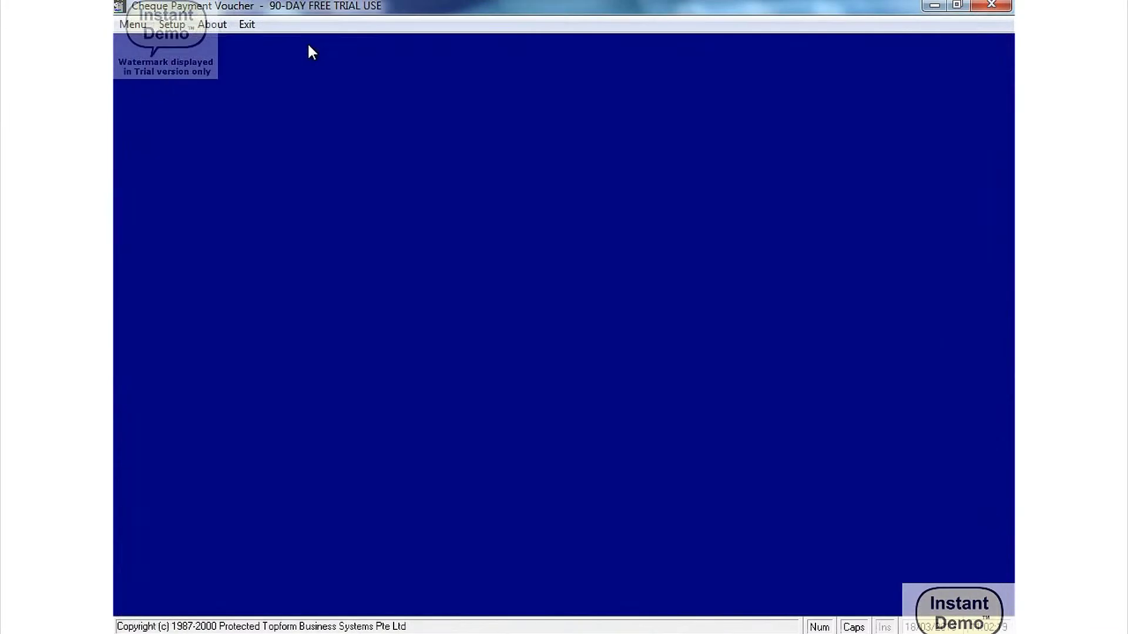
Post the payment vouchers with the cut-off date 18/03/2013
click(125, 19)
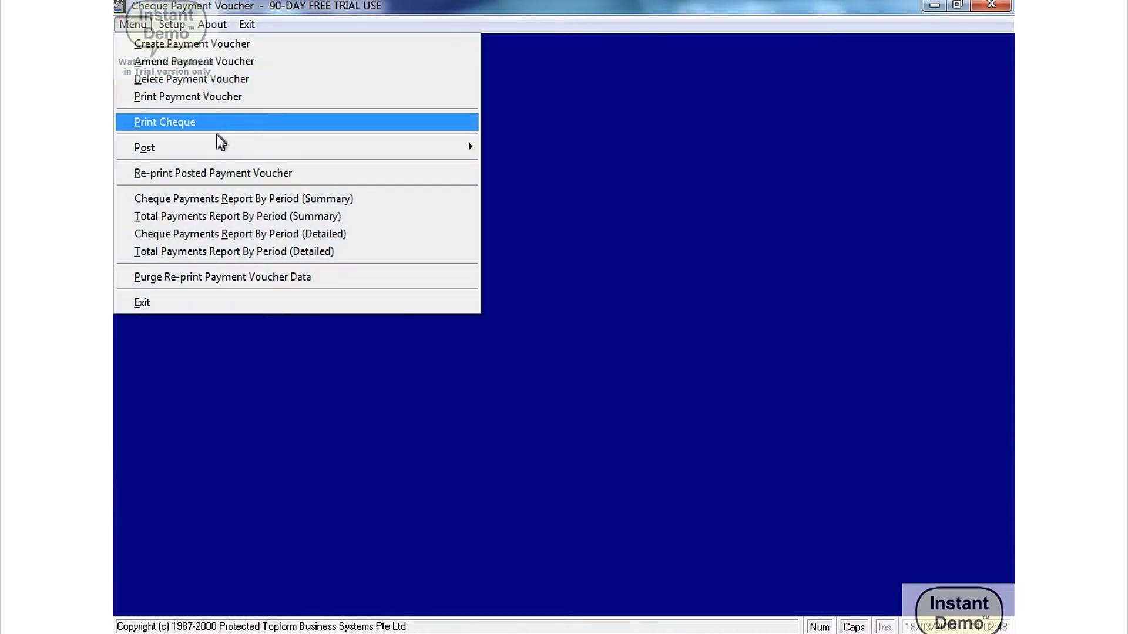
mouse_move(233, 157)
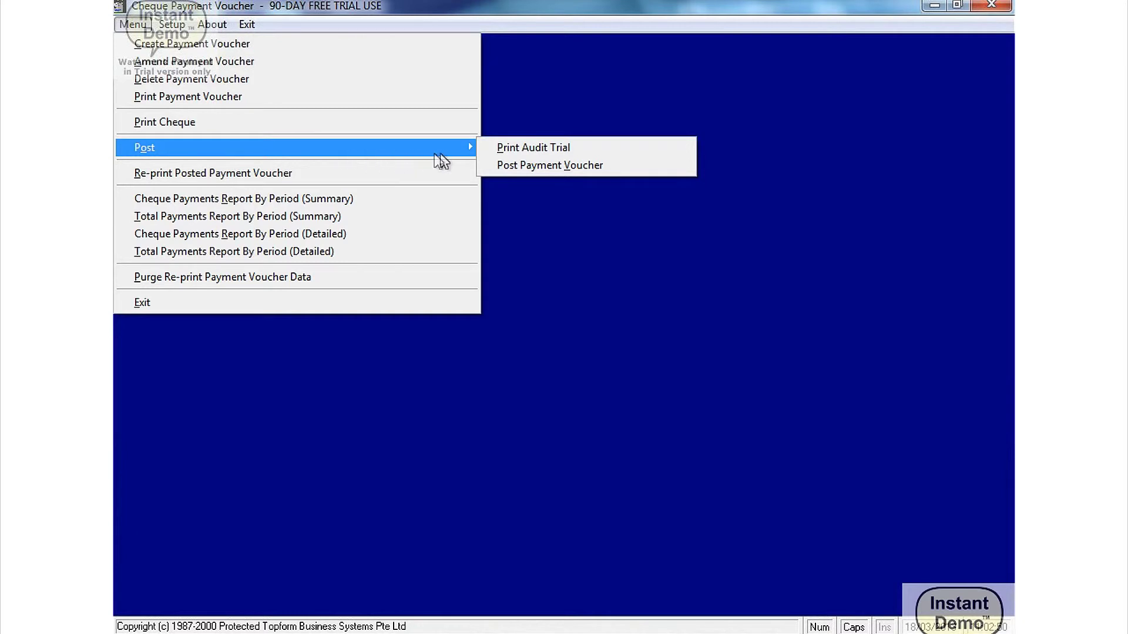
click(552, 168)
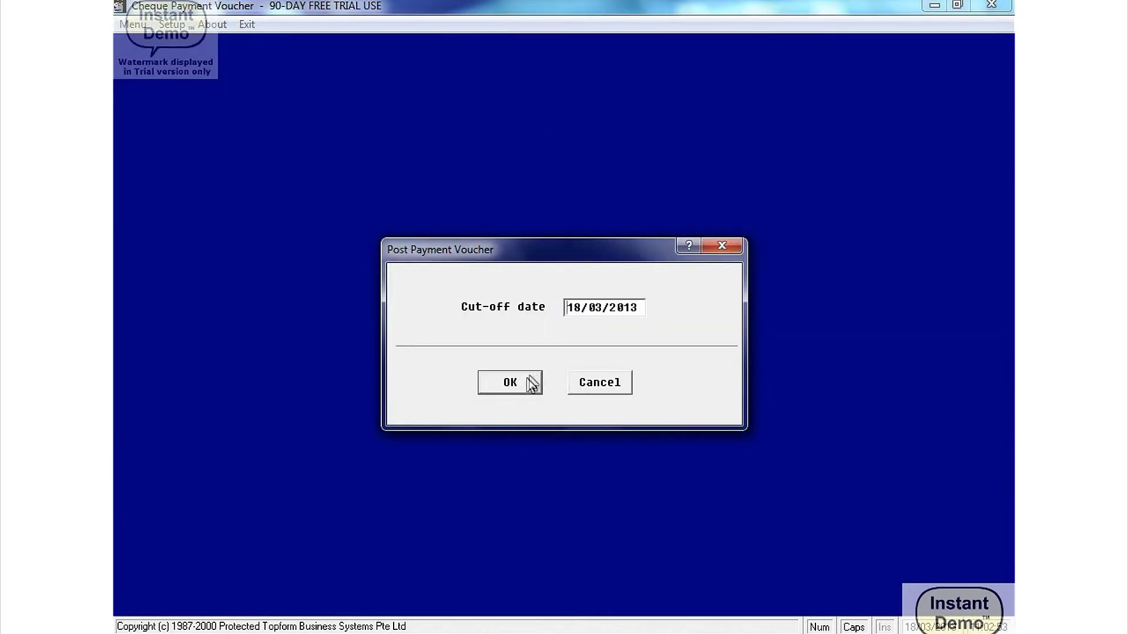
click(532, 383)
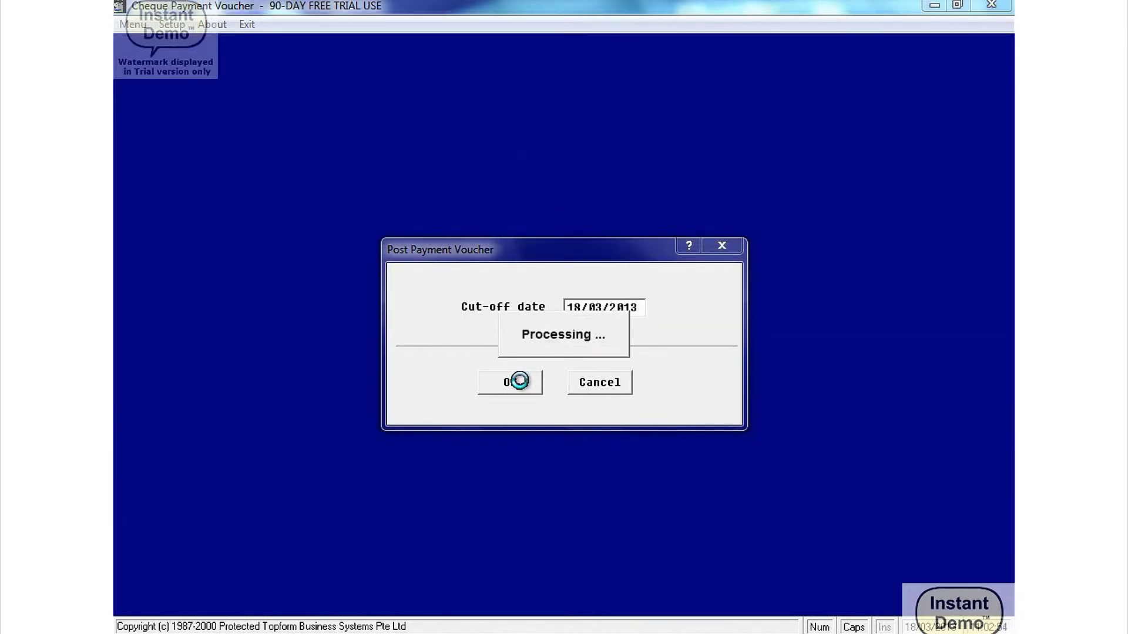
click(592, 388)
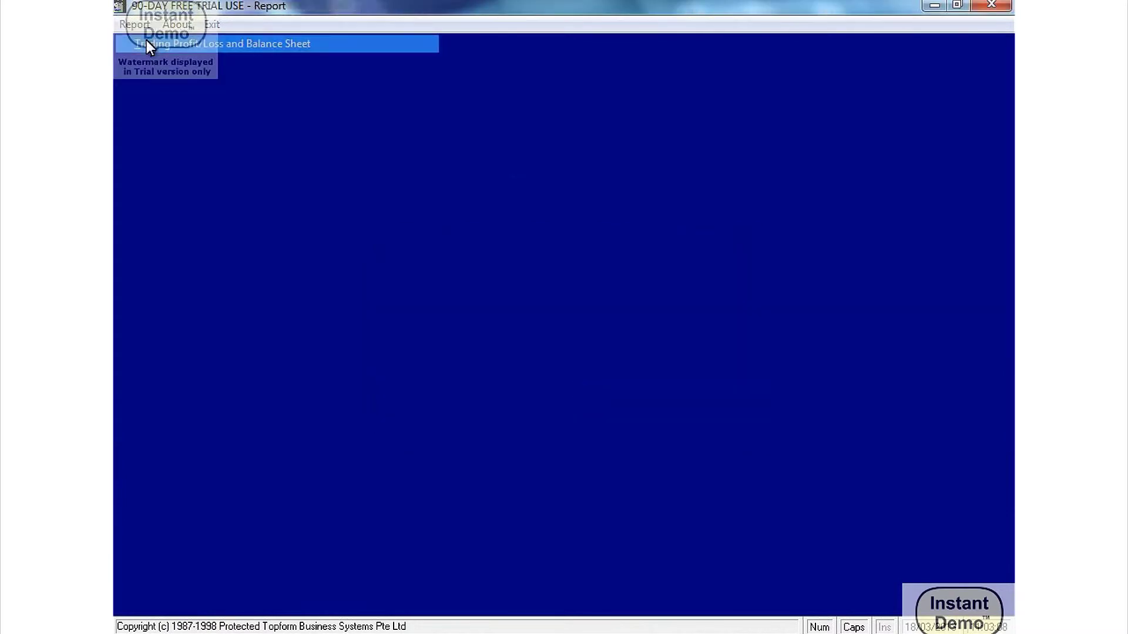
Generate the trading profit/loss and balance sheet report at cut-off date 18/03/2013 with closing stock 50000.00, and examine both statements enlarged
click(148, 41)
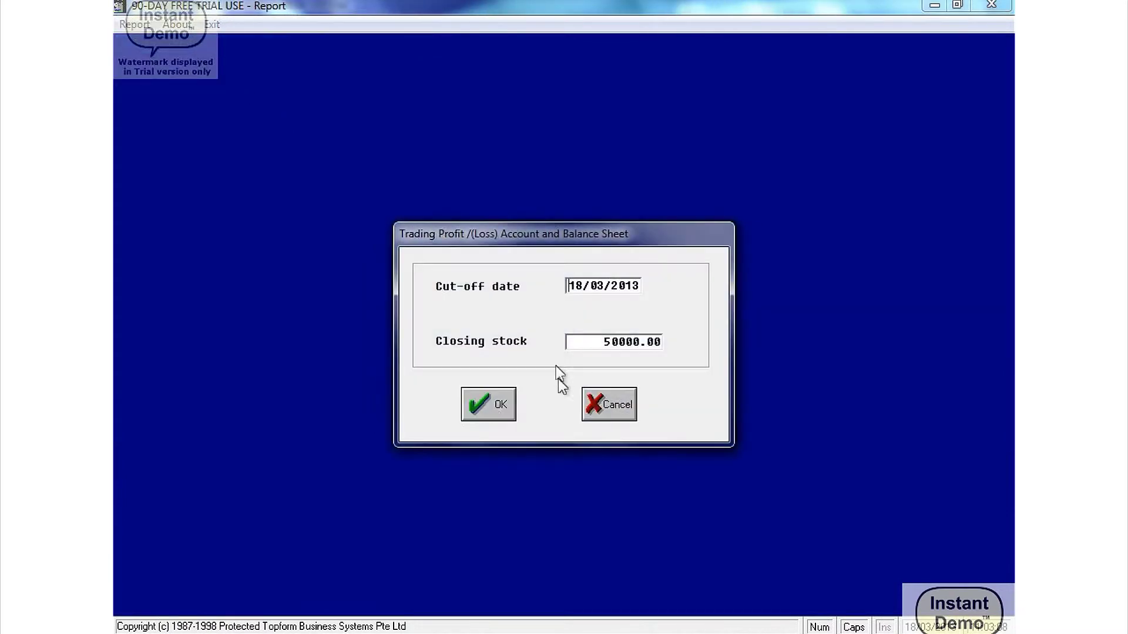
click(497, 405)
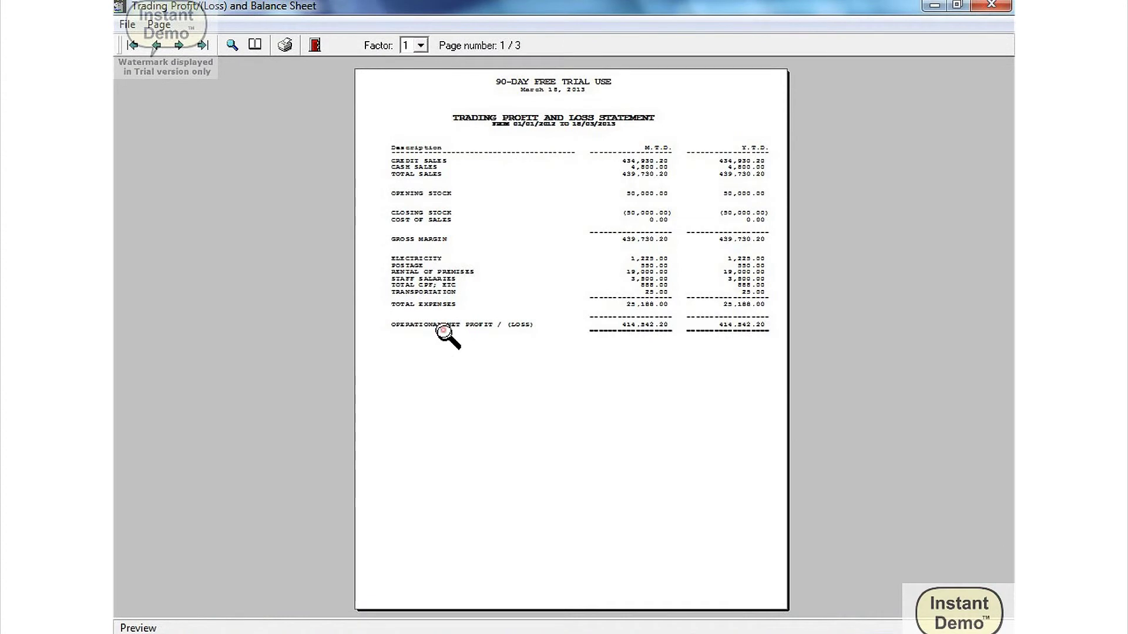
click(443, 333)
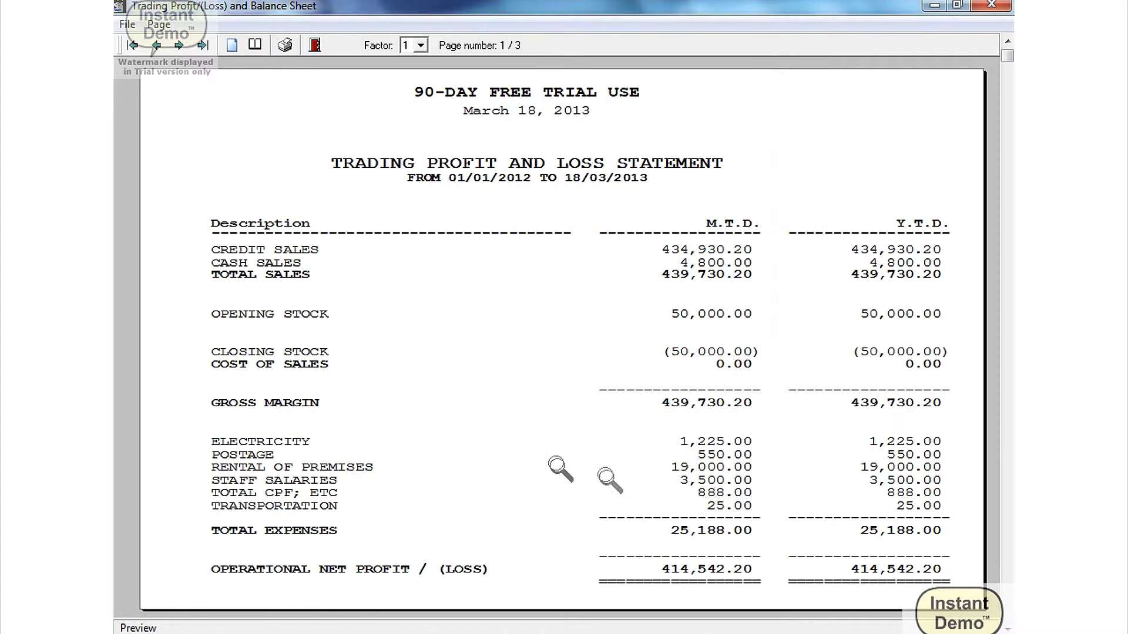
click(178, 45)
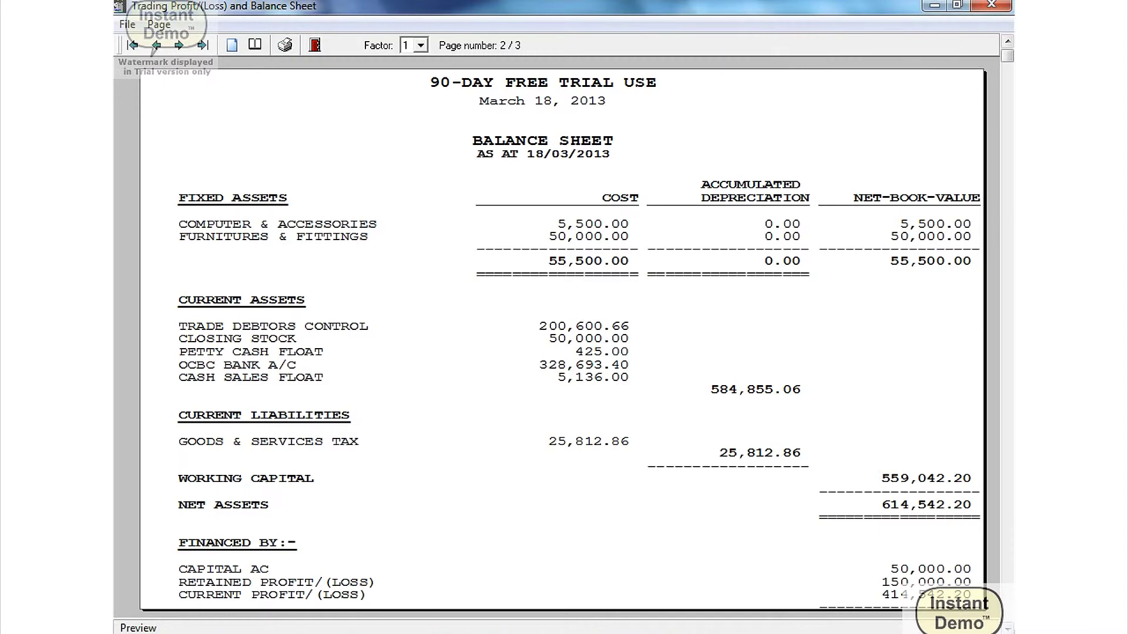
scroll(564, 338, down, 3)
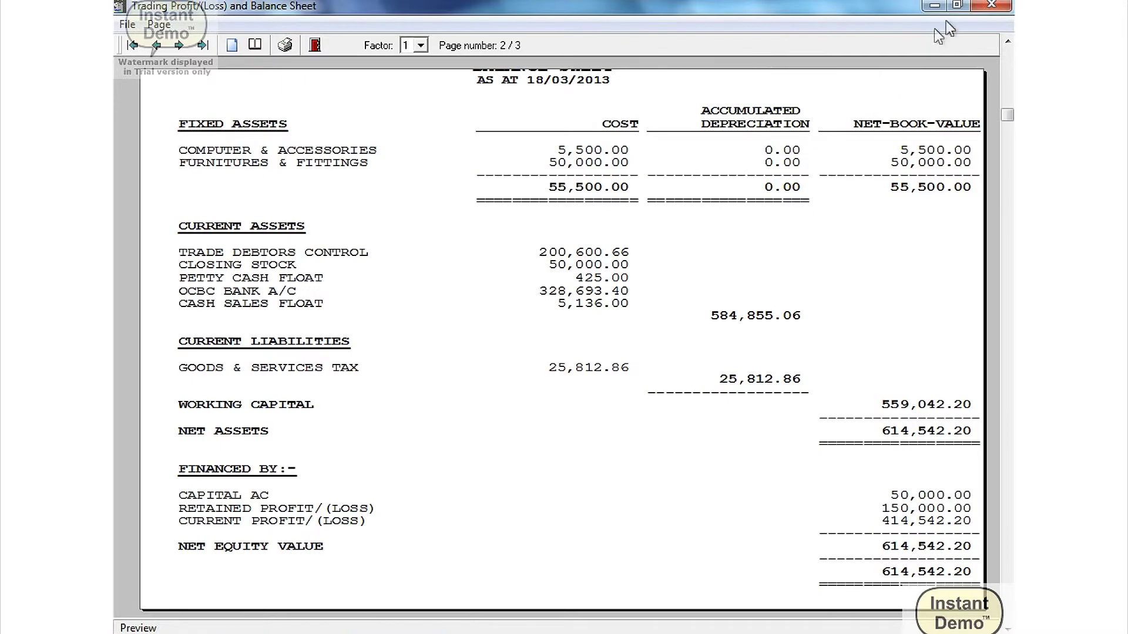
click(991, 5)
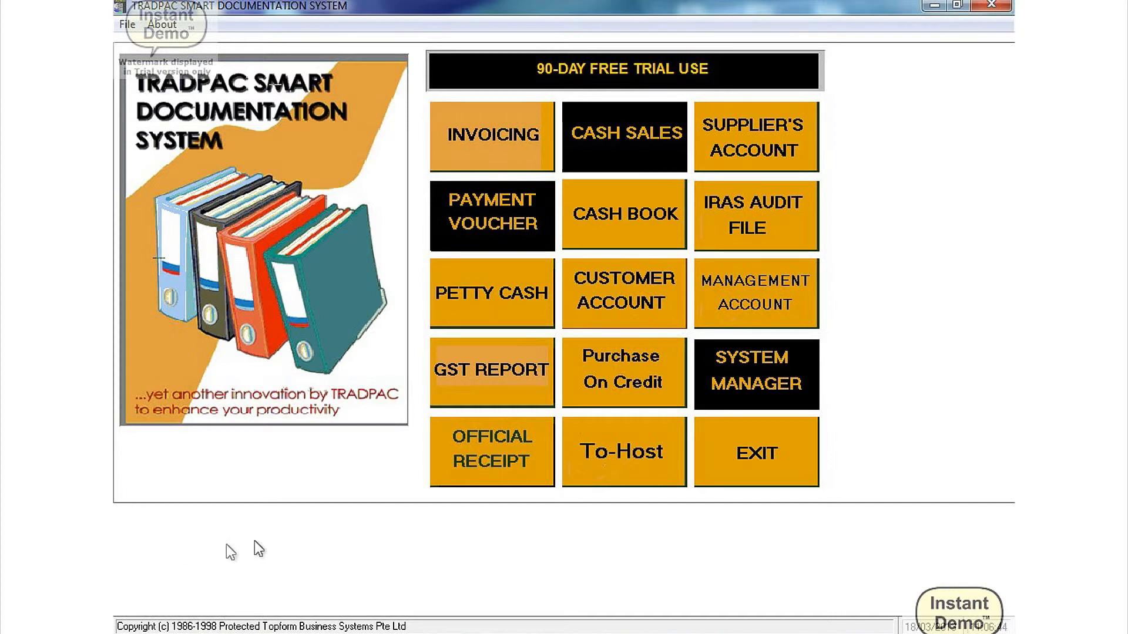
Generate the cash book for OCBC BANK A/C (CA101) from 01/01/2012 to 18/03/2013 and enlarge it
click(615, 206)
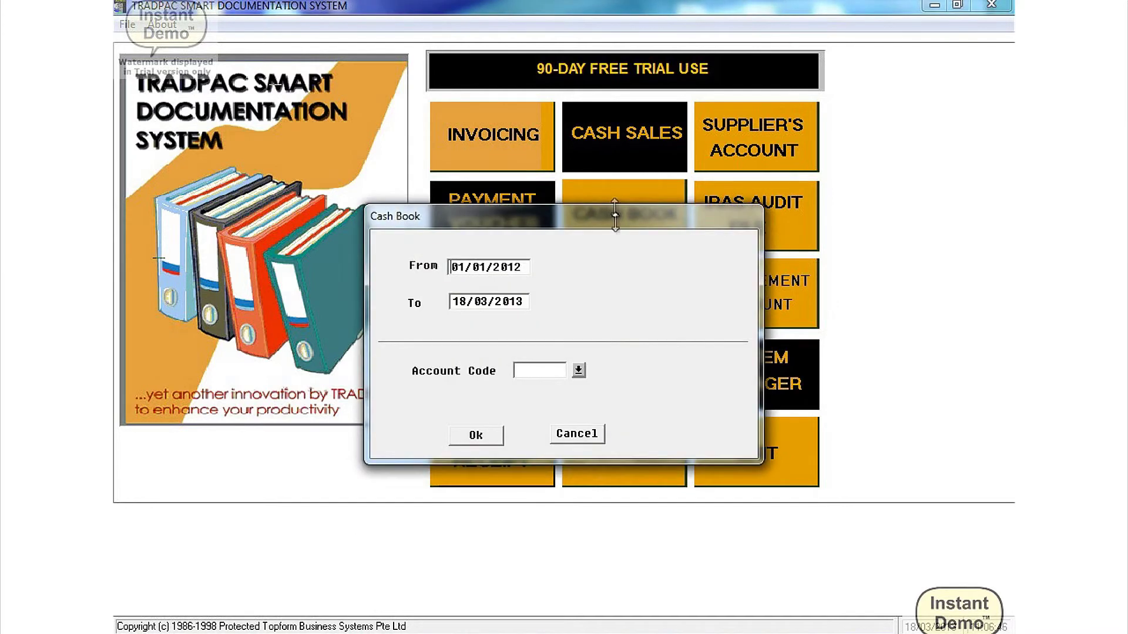
click(578, 371)
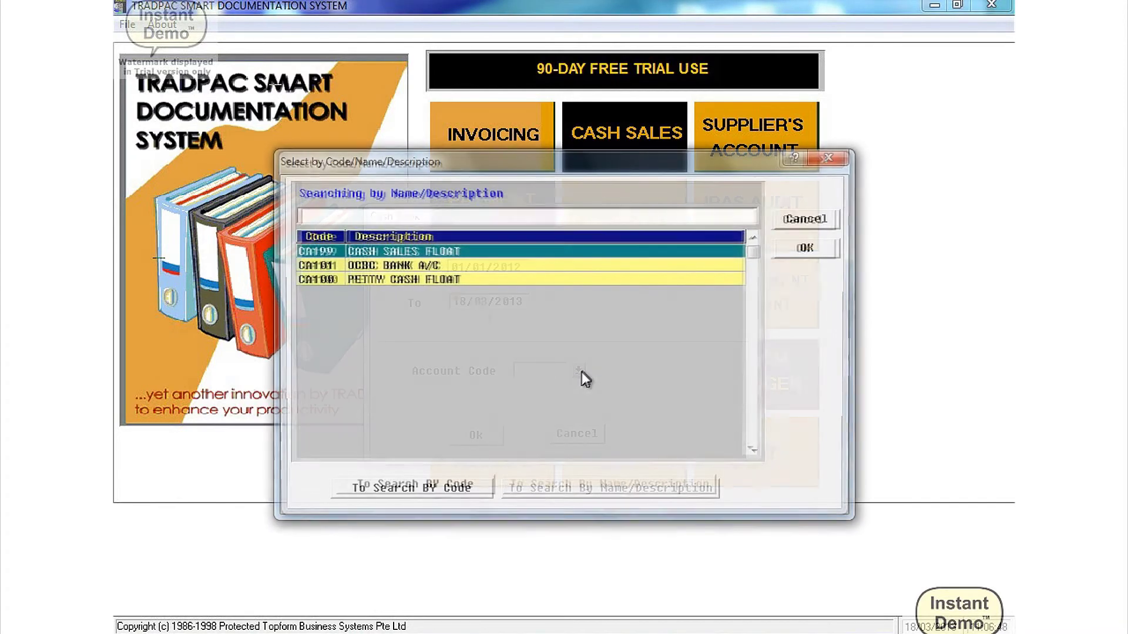
click(433, 265)
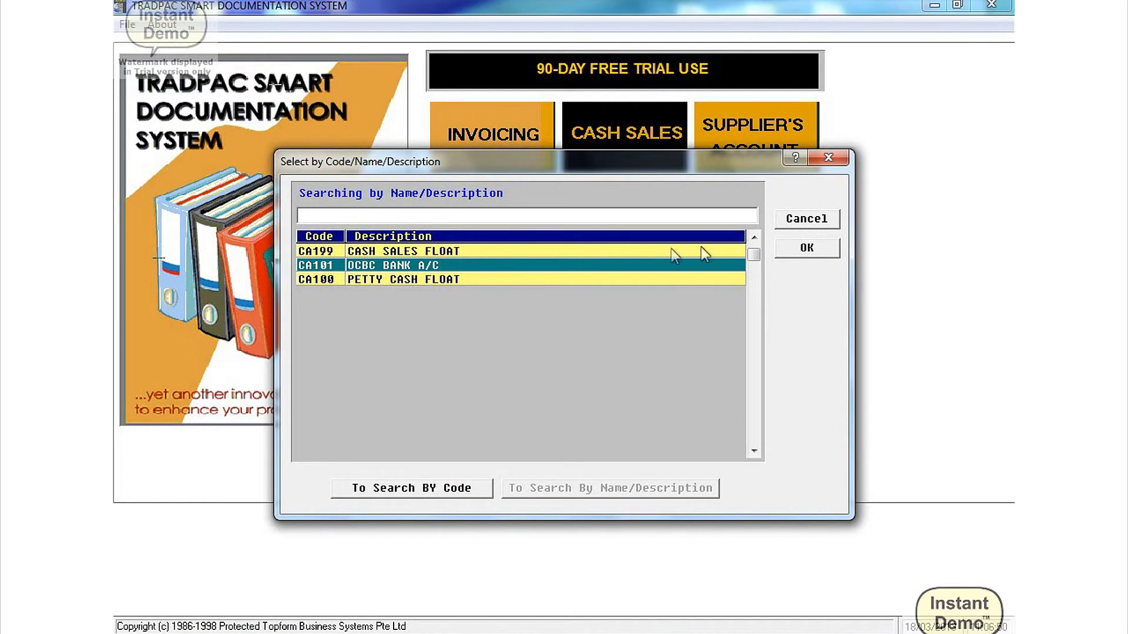
click(802, 247)
click(476, 435)
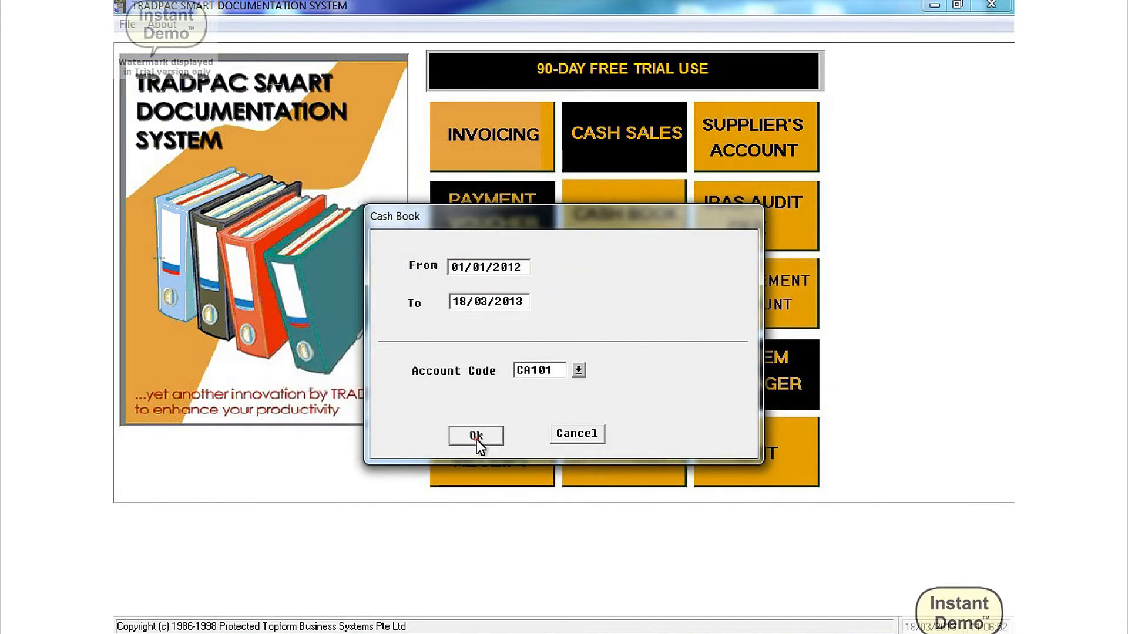
click(505, 413)
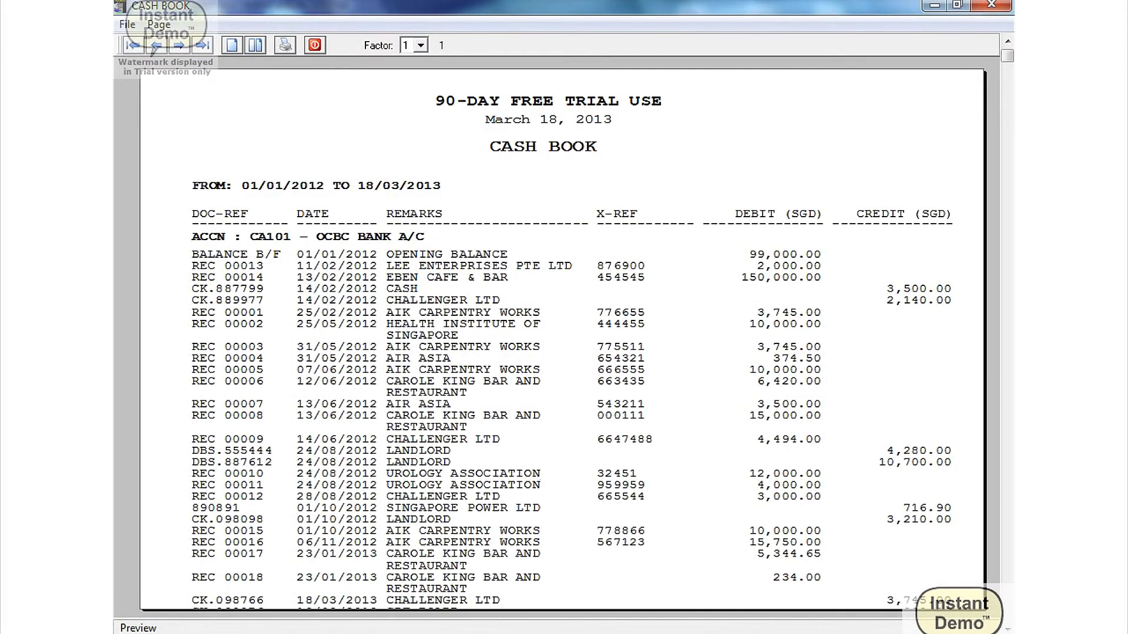
Examine the cash book entries down to the final bank balance and close the report
click(1007, 627)
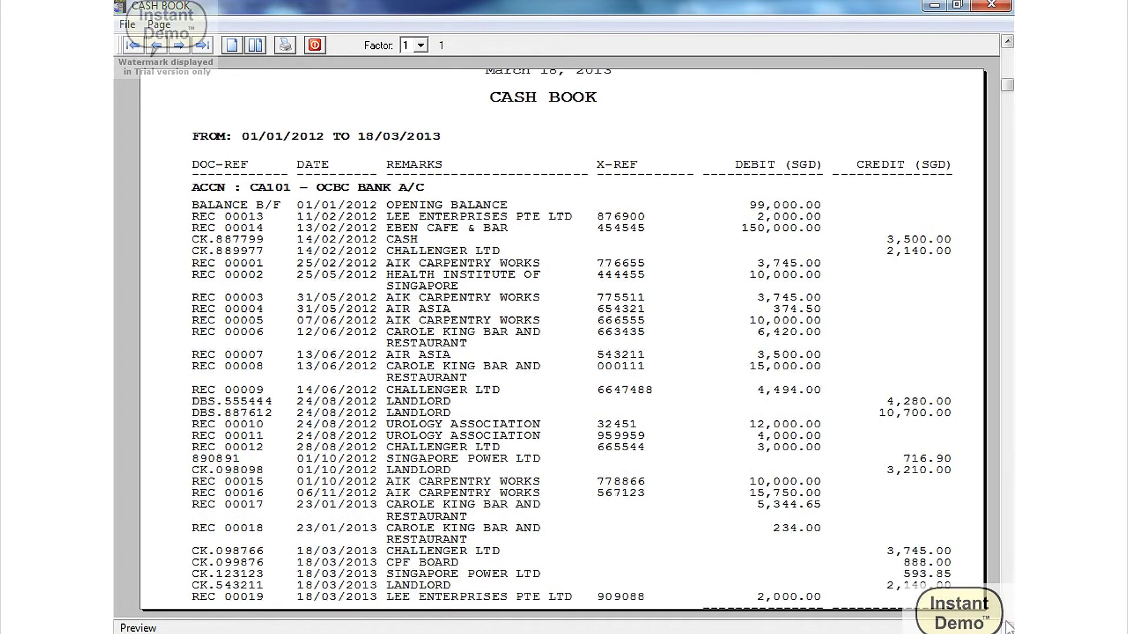
click(1008, 627)
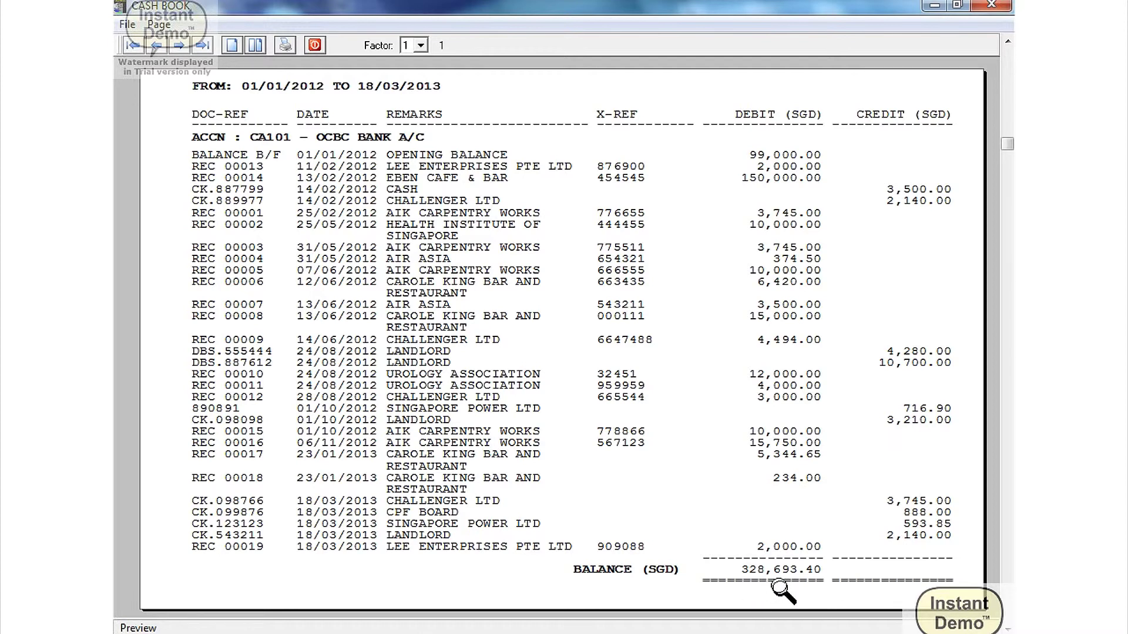
click(314, 44)
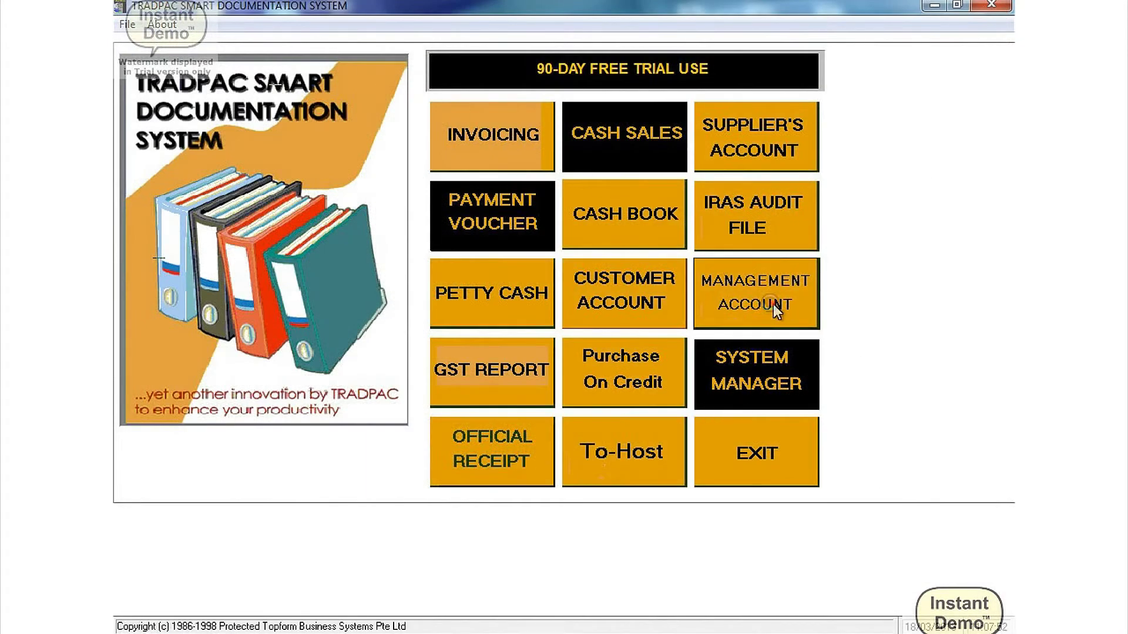
Reopen the management account's balance sheet at cut-off date 18/03/2013, examine its OCBC bank balance against the cash book, and leave the reports
click(776, 307)
click(135, 24)
click(165, 43)
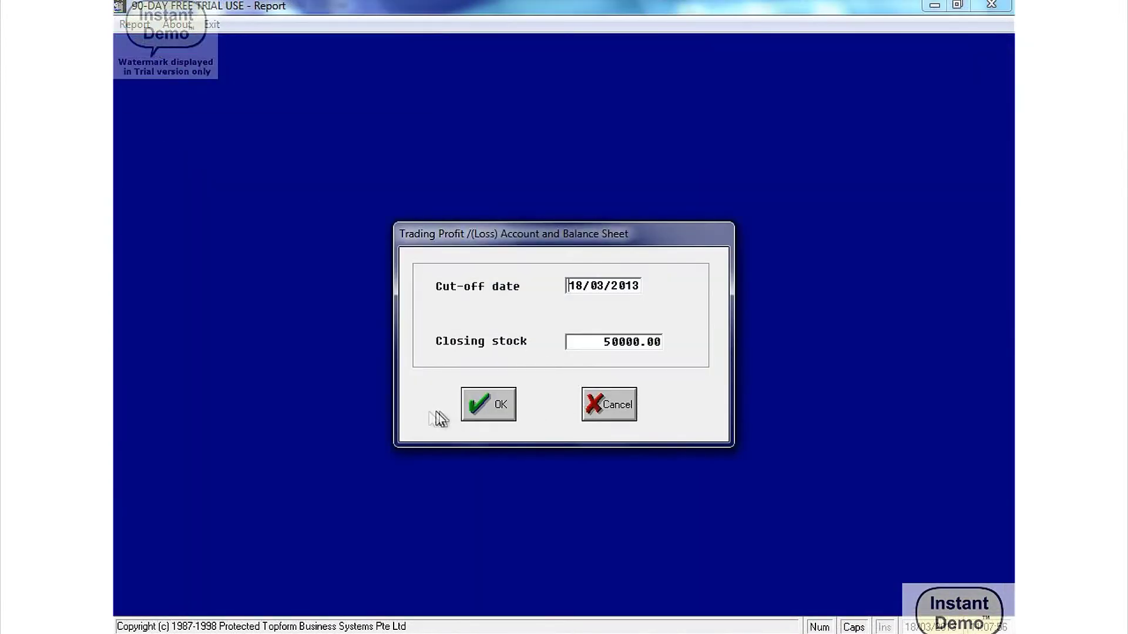
click(474, 408)
click(179, 45)
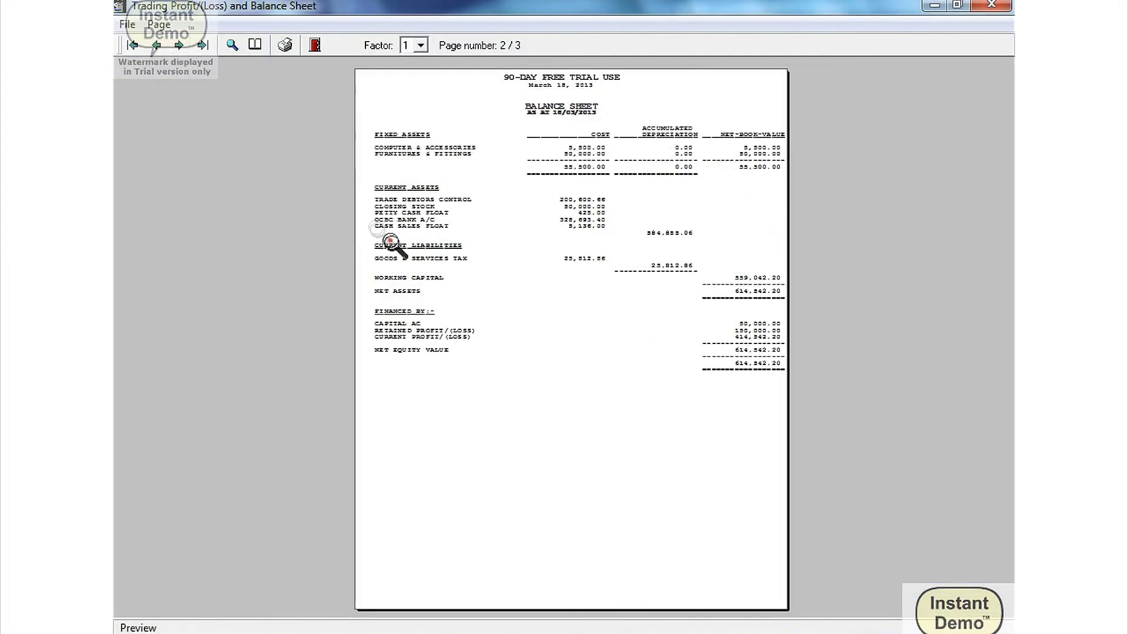
click(384, 236)
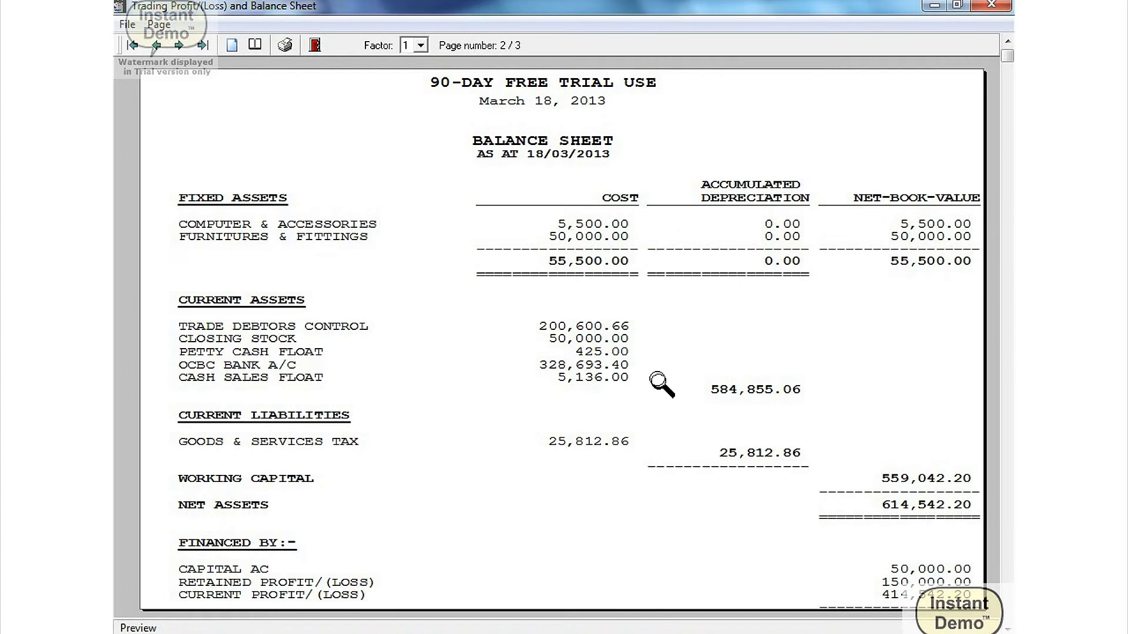
click(1006, 8)
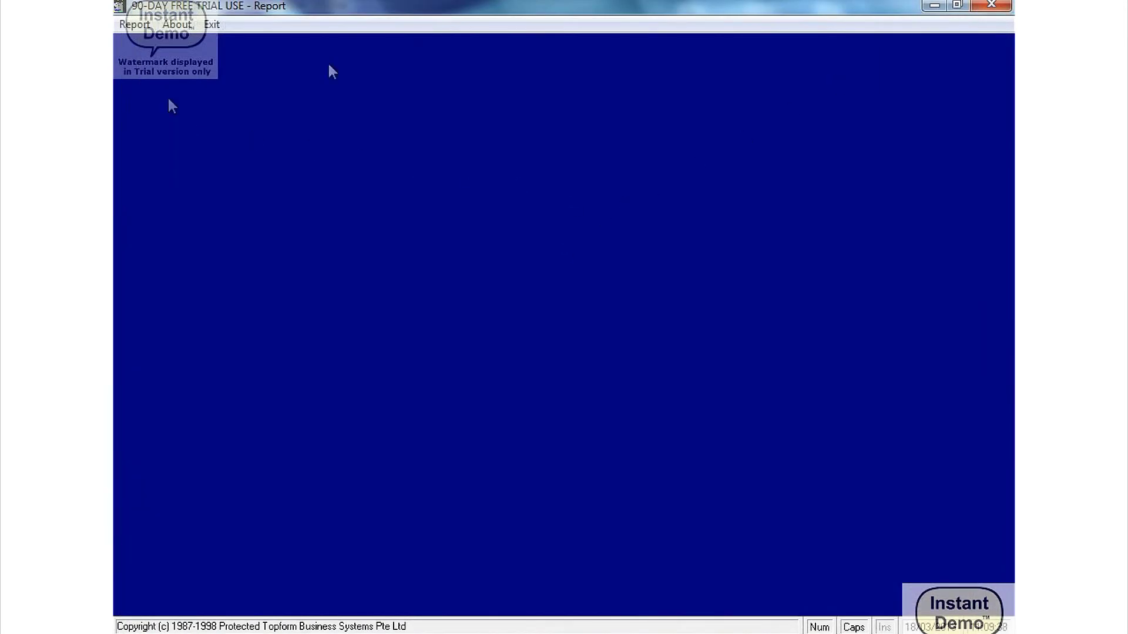
click(1006, 7)
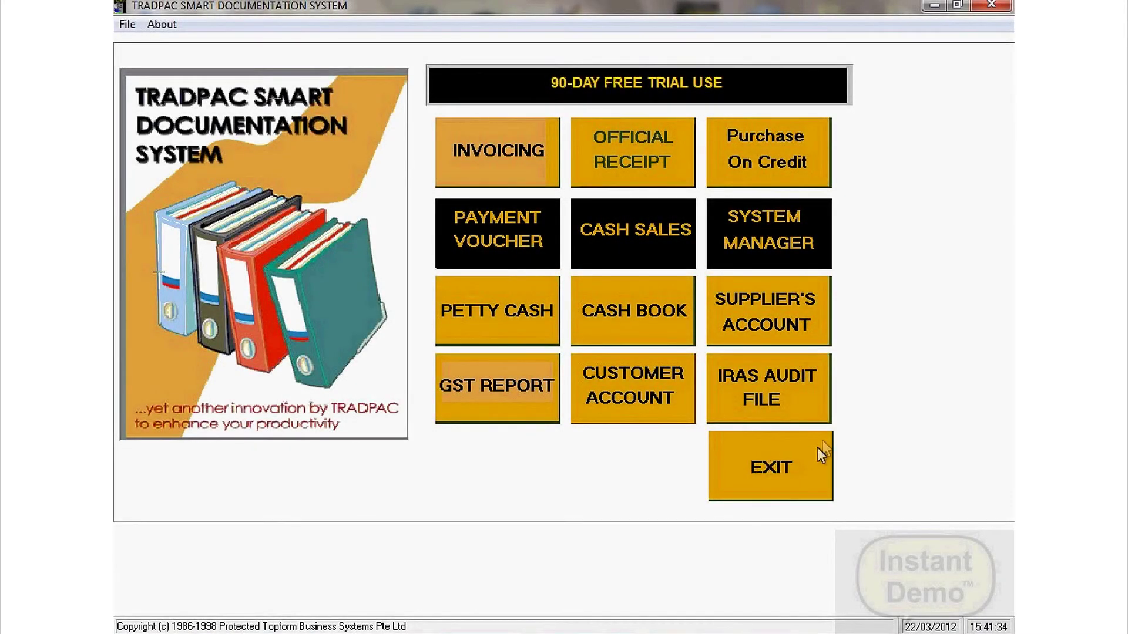
Generate the IRAS audit file purchase listing from 01/01/2011 to 22/03/2012 and enlarge it
click(770, 407)
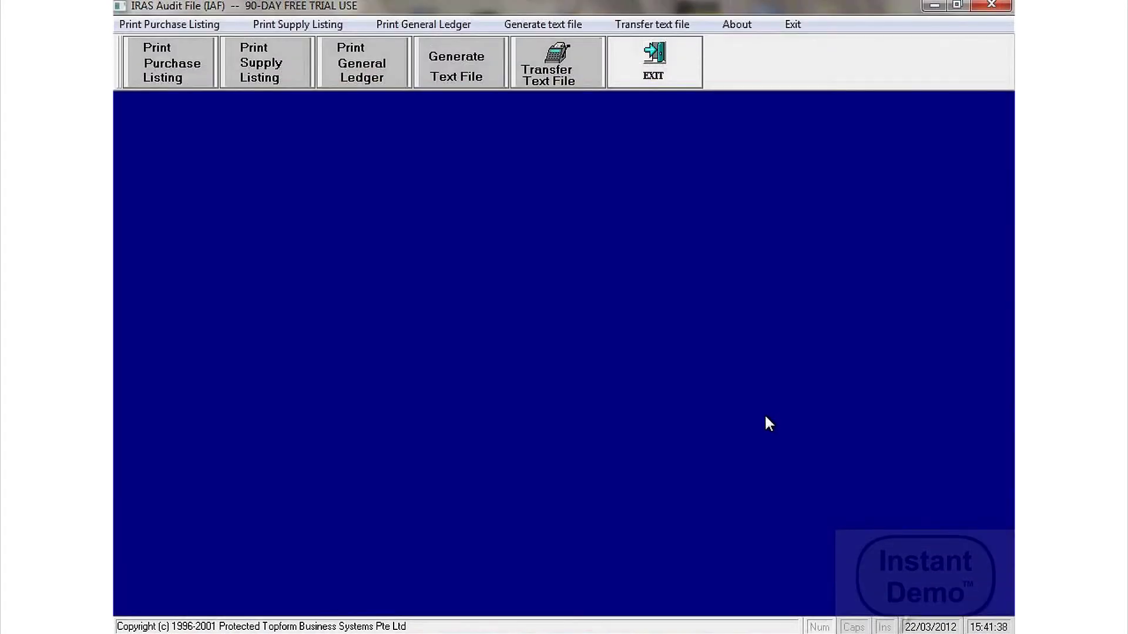
click(177, 79)
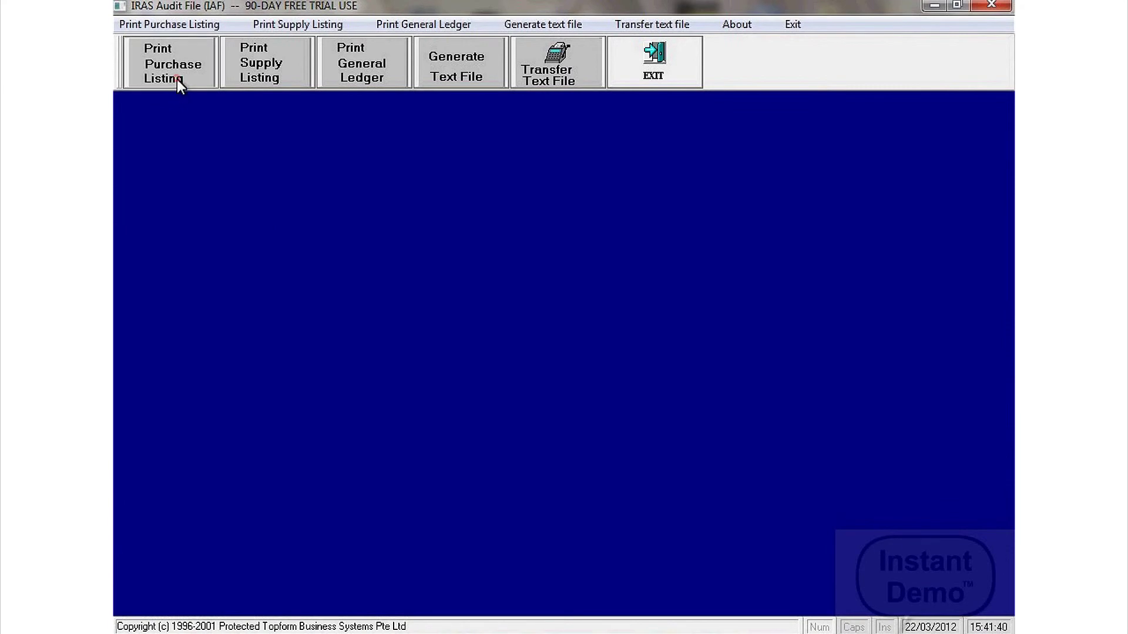
text(01/01/)
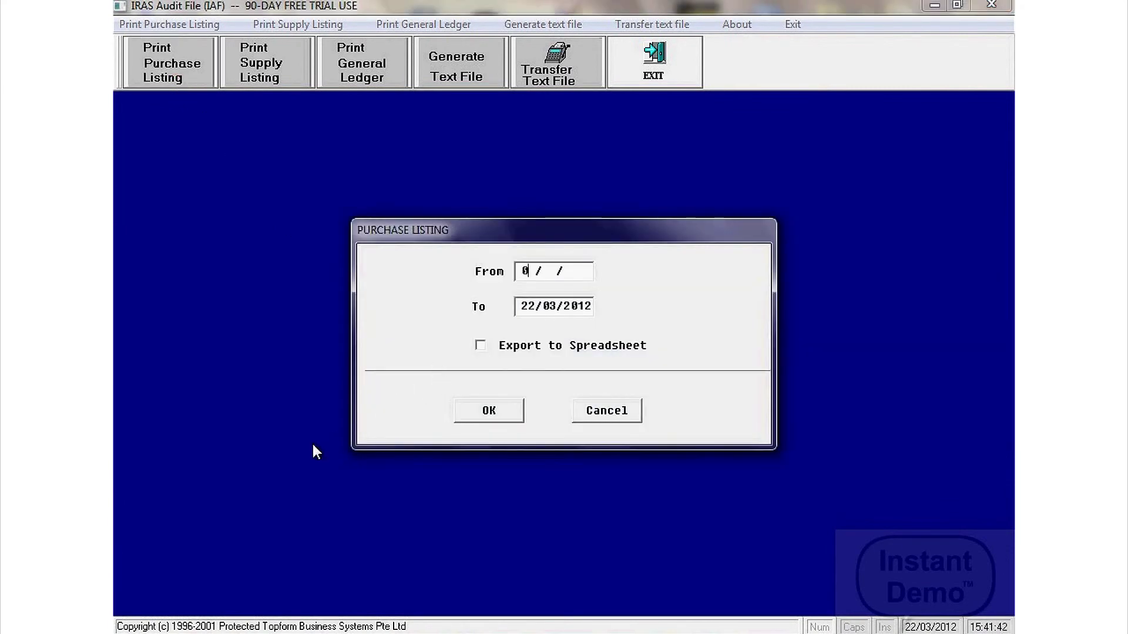
text(2011)
click(504, 413)
click(354, 236)
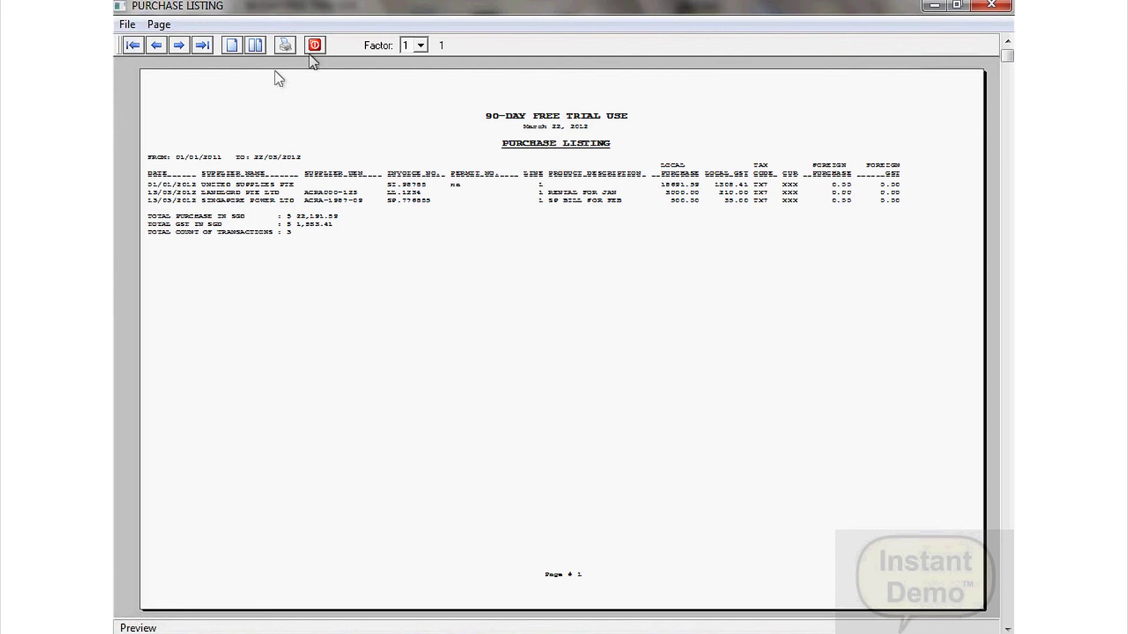
Magnify the purchase listing to factor 2, examine all its columns through foreign GST, and close the report
click(421, 45)
click(406, 72)
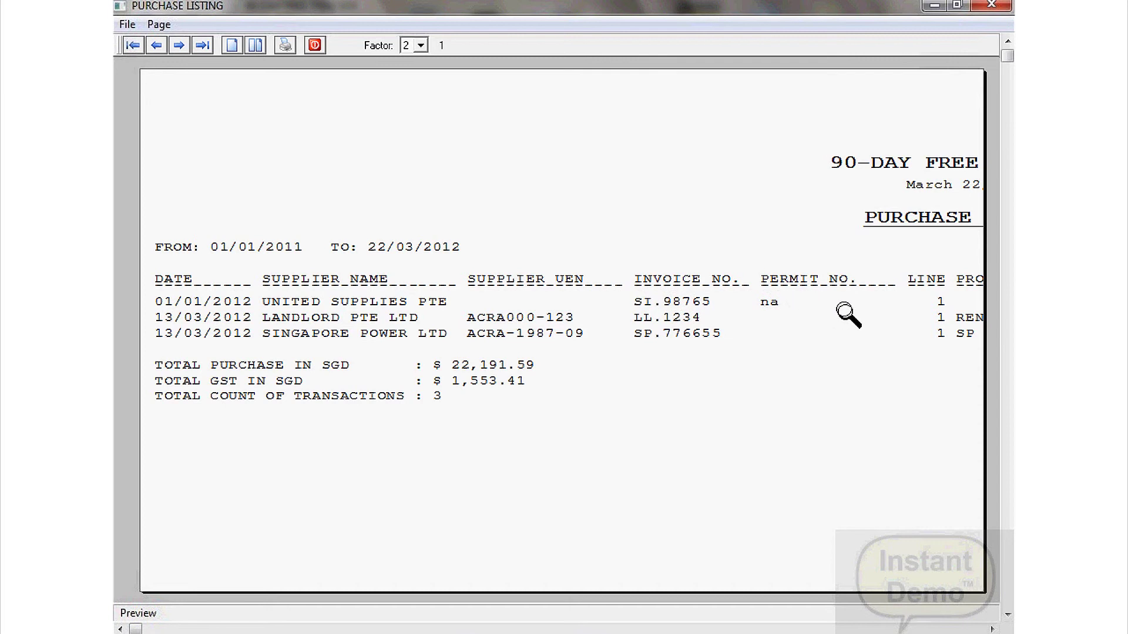
click(992, 628)
click(994, 629)
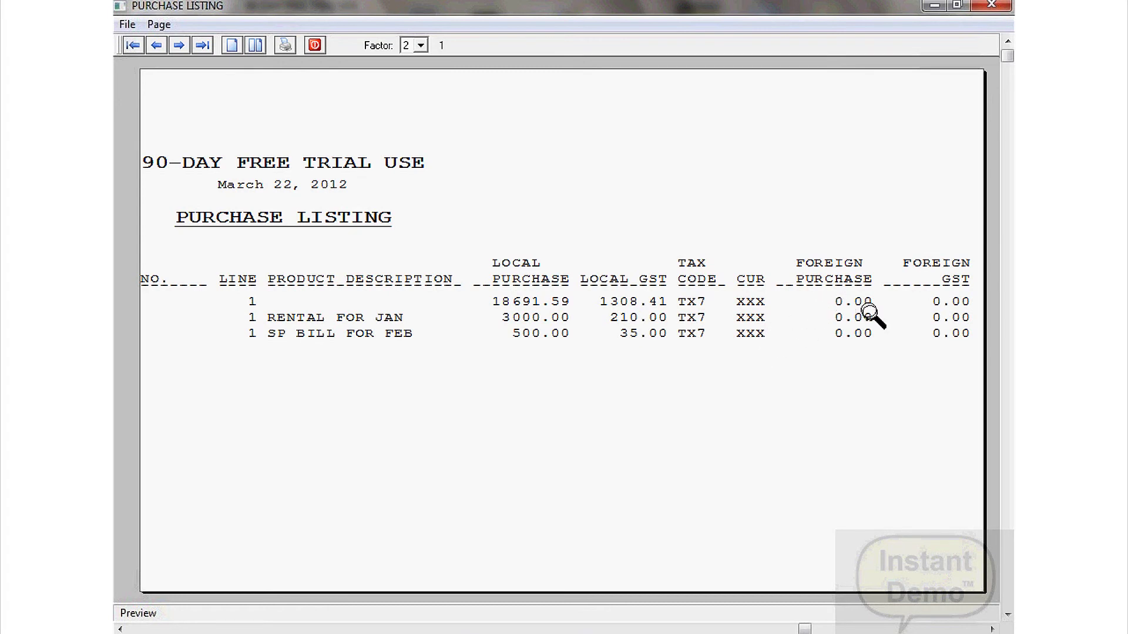
click(470, 511)
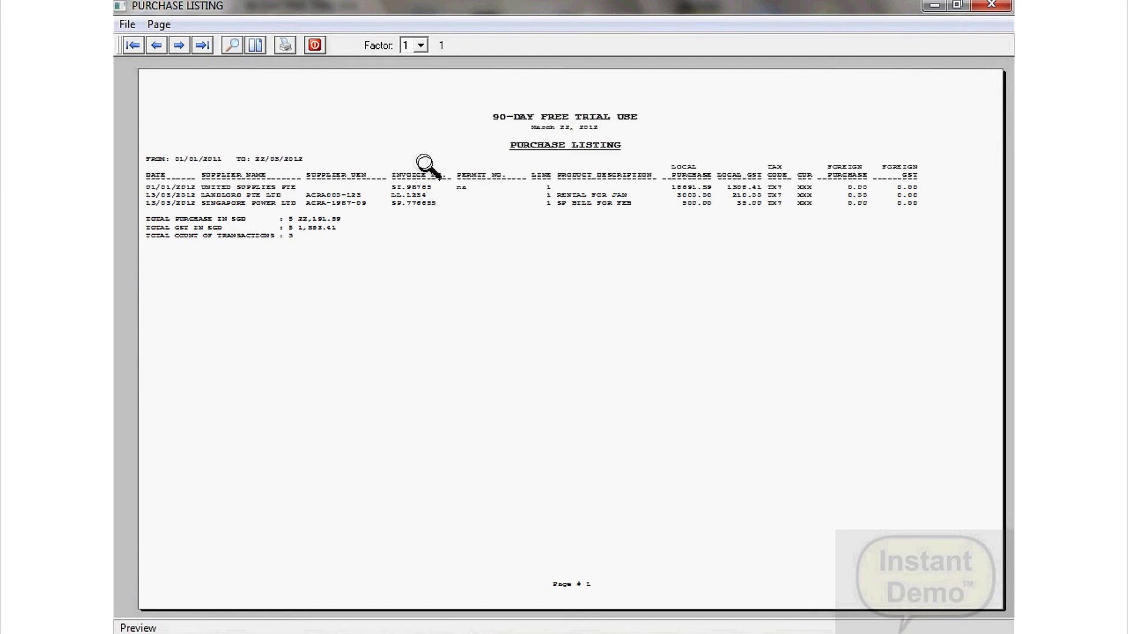
click(315, 45)
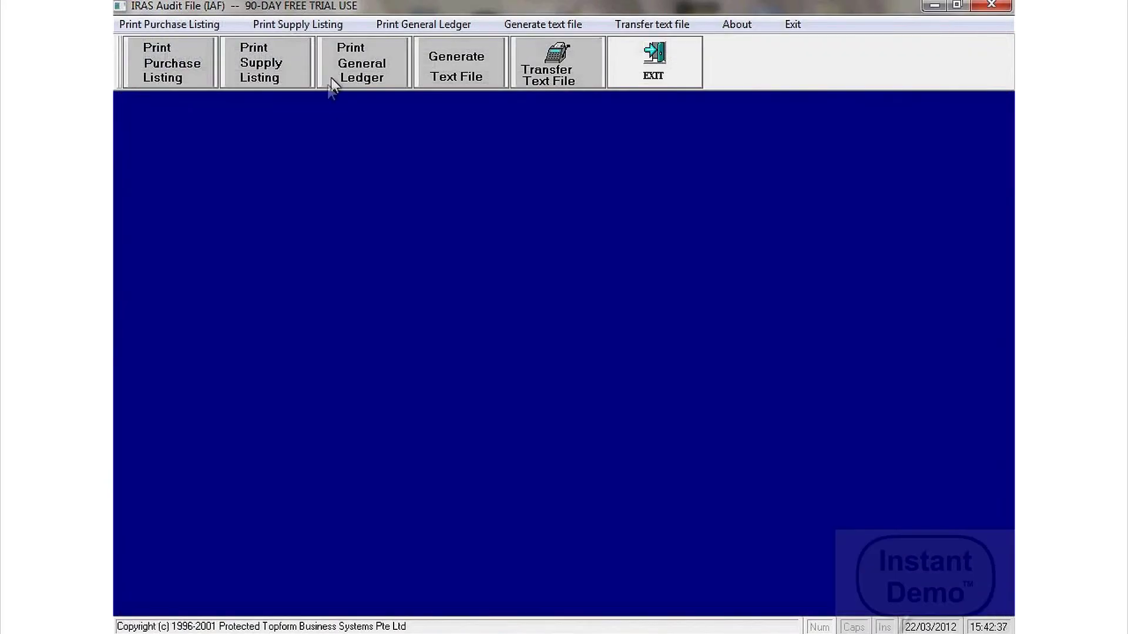
Generate the IRAS audit file supply listing up to 22/03/2012 with no start date and magnify it to factor 2
click(274, 82)
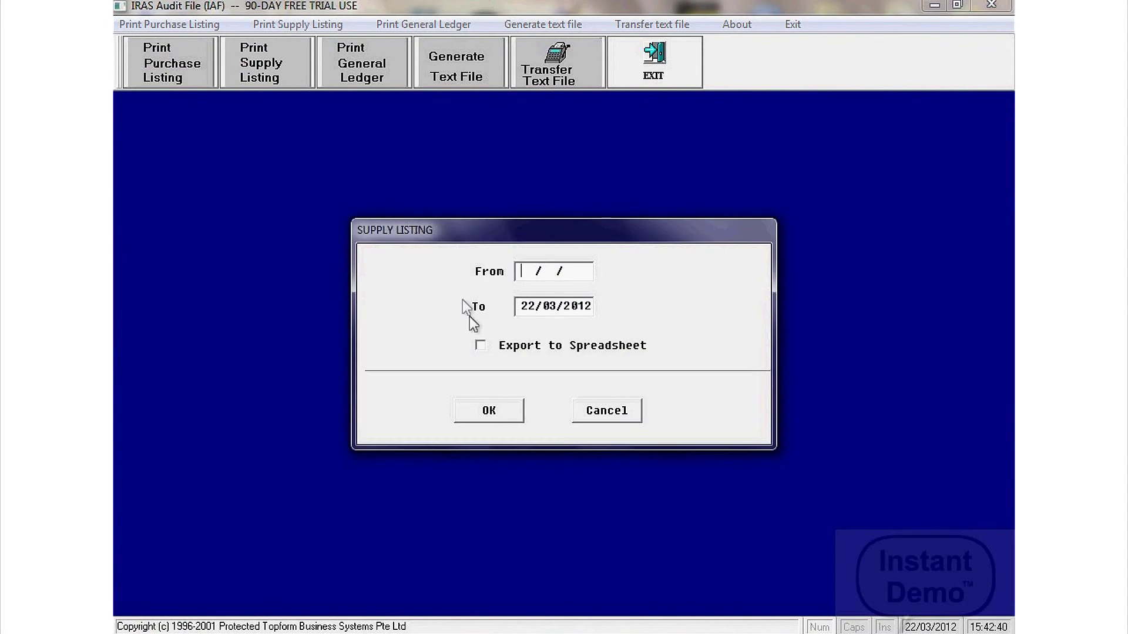
click(499, 412)
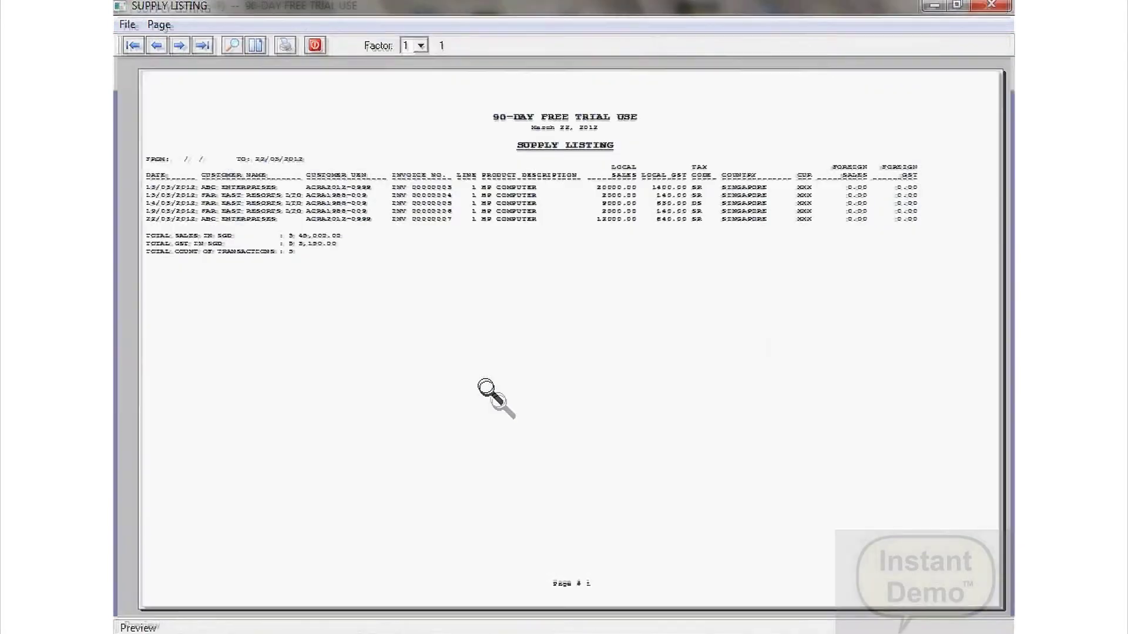
click(420, 45)
click(413, 72)
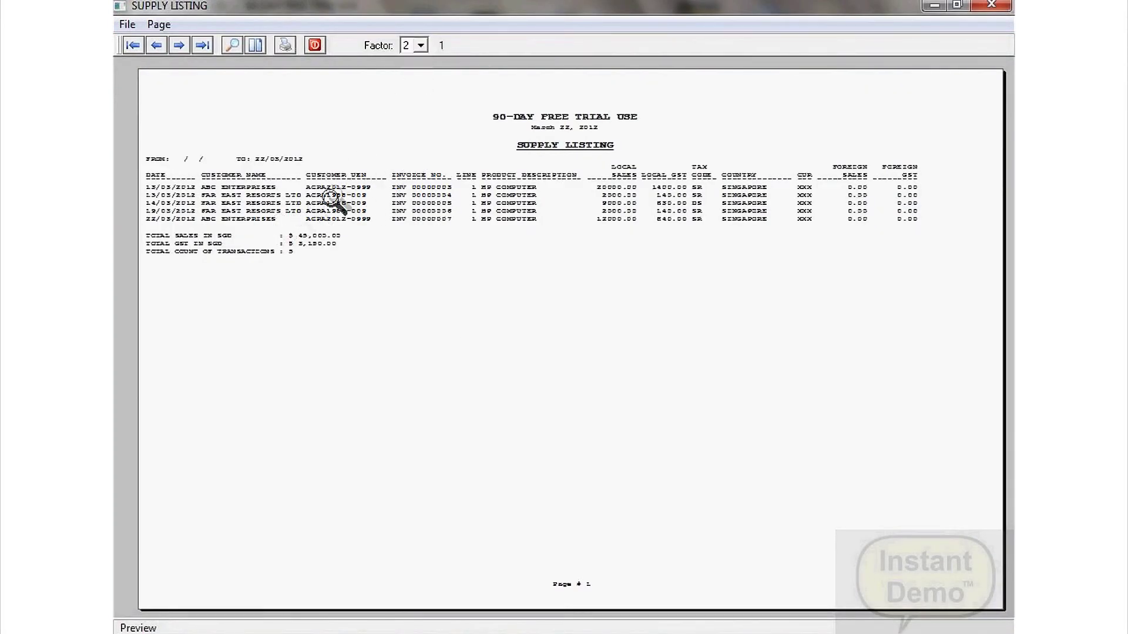
click(296, 203)
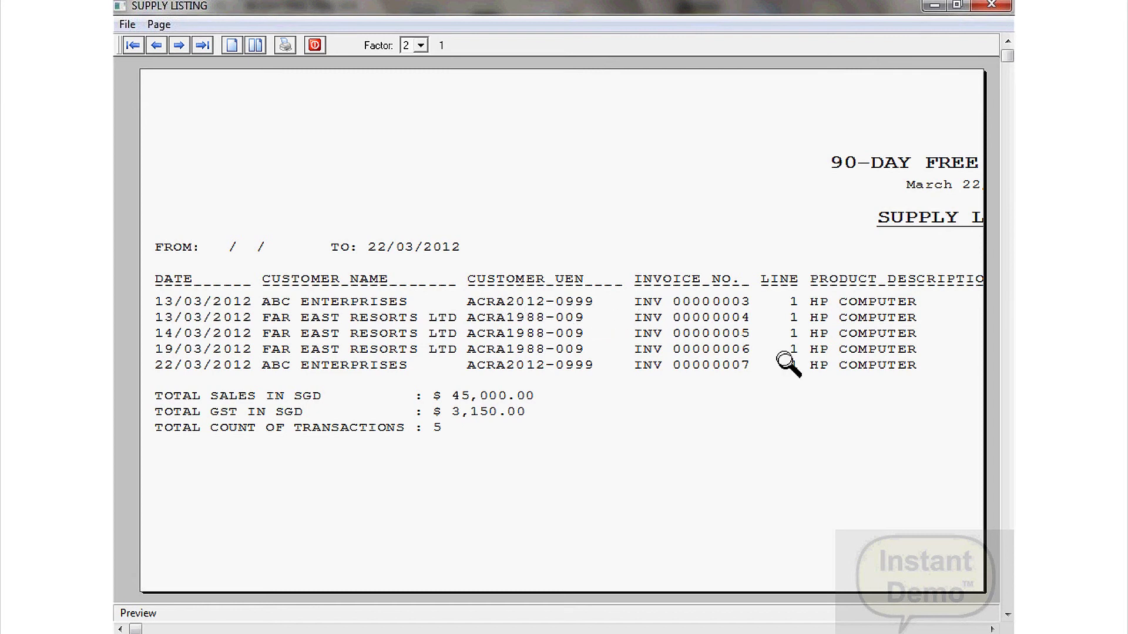
Examine the supply listing's remaining columns, including local sales, local GST and tax code, and close the report
click(960, 630)
click(960, 630)
click(960, 630)
click(960, 630)
click(961, 630)
click(960, 631)
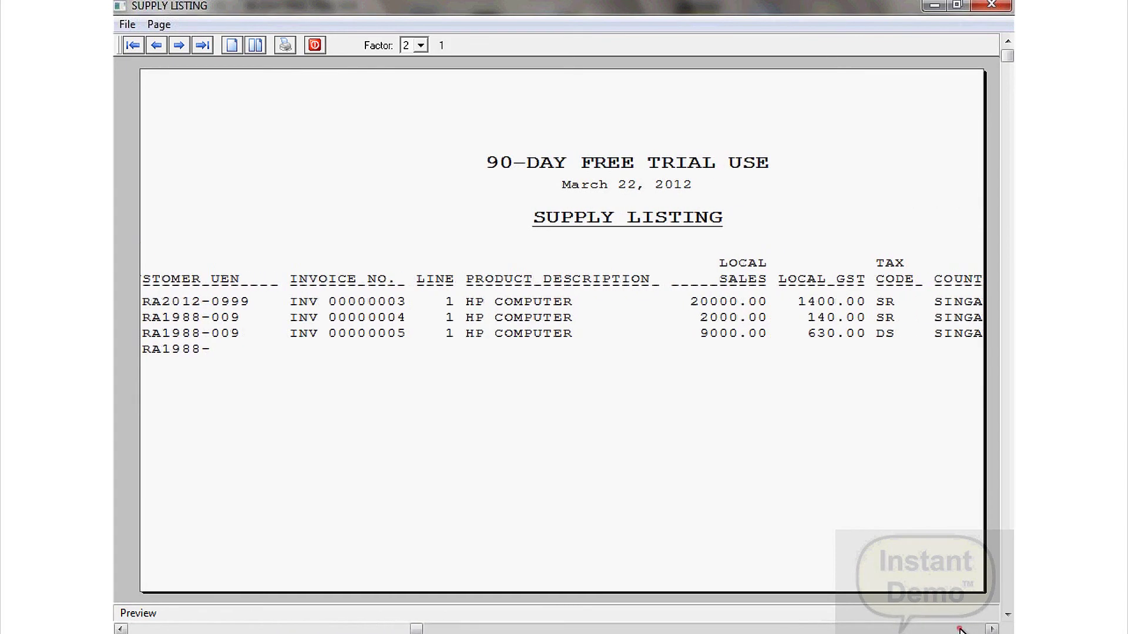
click(961, 630)
click(315, 45)
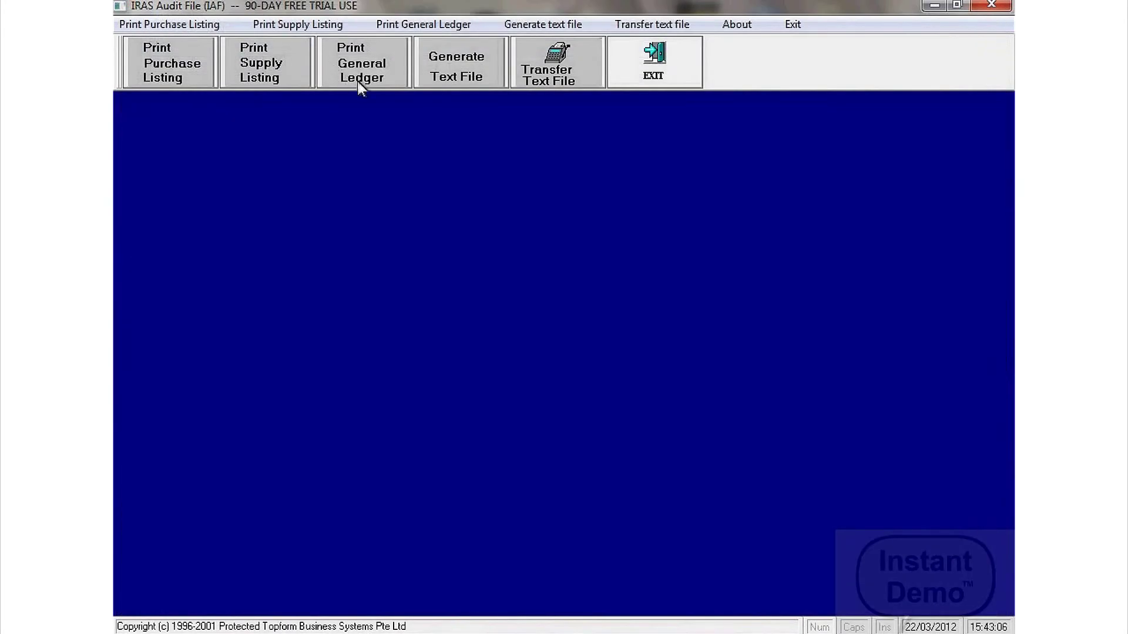
Generate the general ledger listing up to 22/03/2012 with no start date, examine its entries, and leave the IRAS audit file module
click(372, 74)
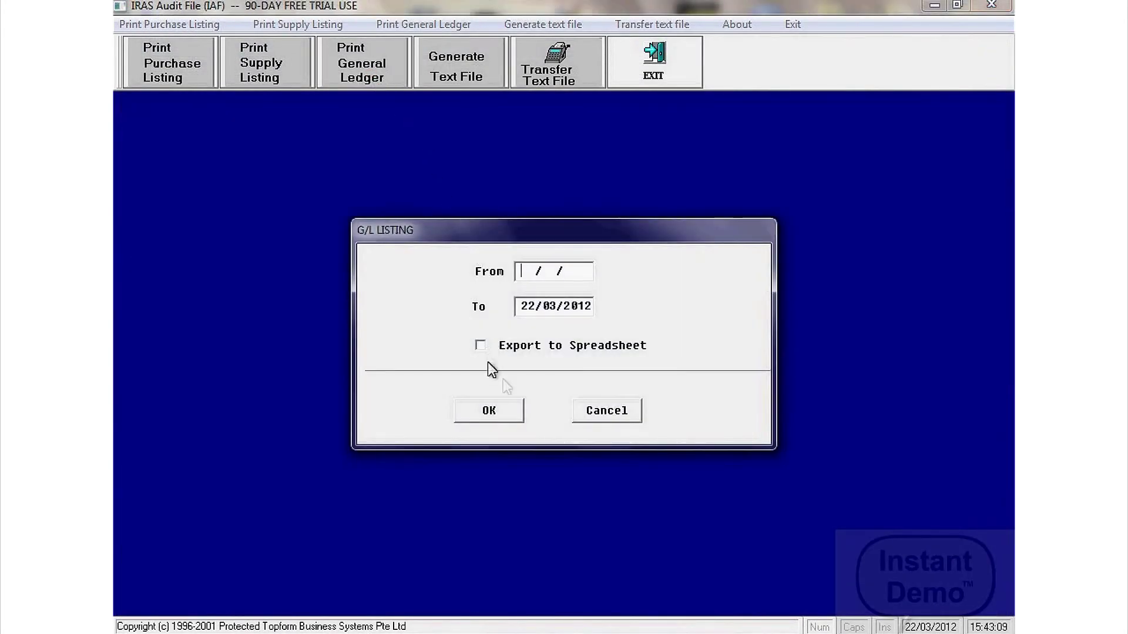
click(491, 410)
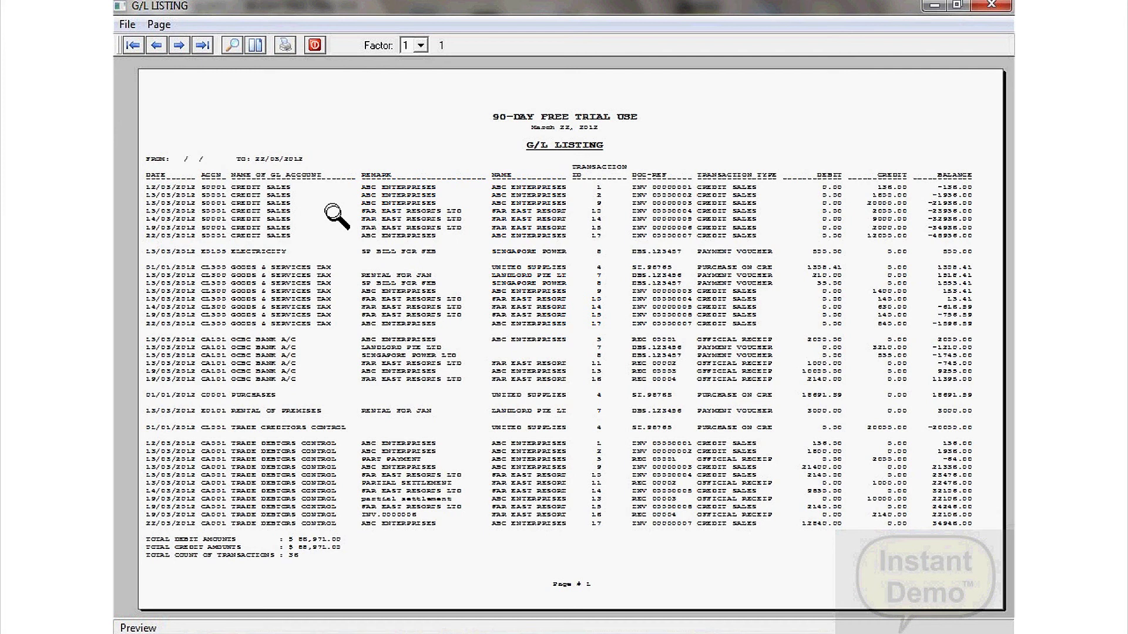
click(315, 45)
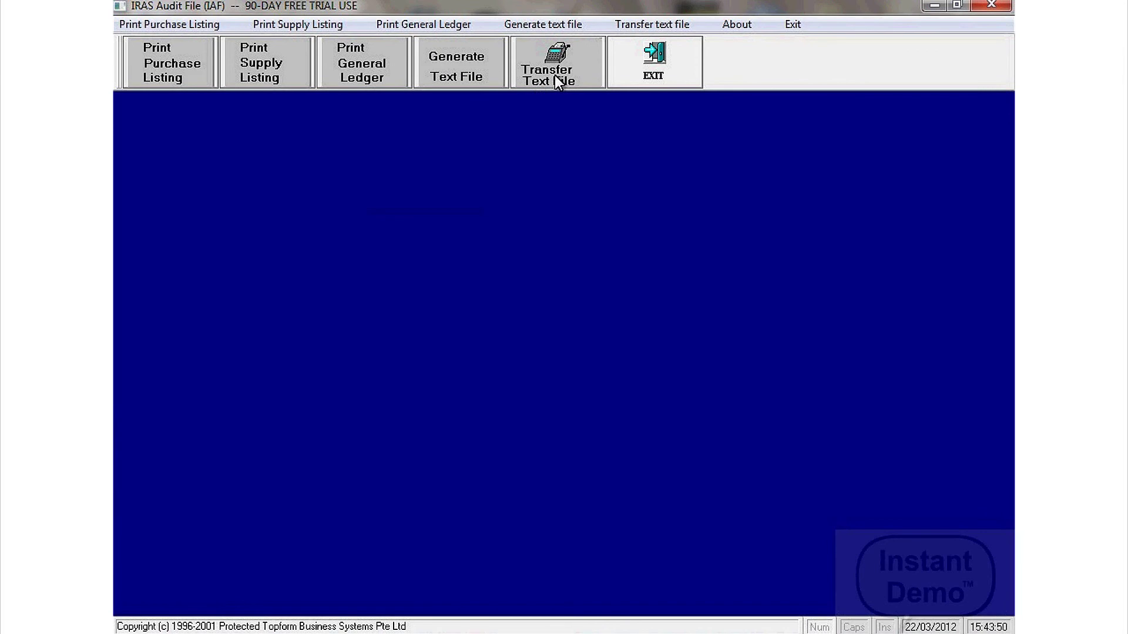
click(640, 61)
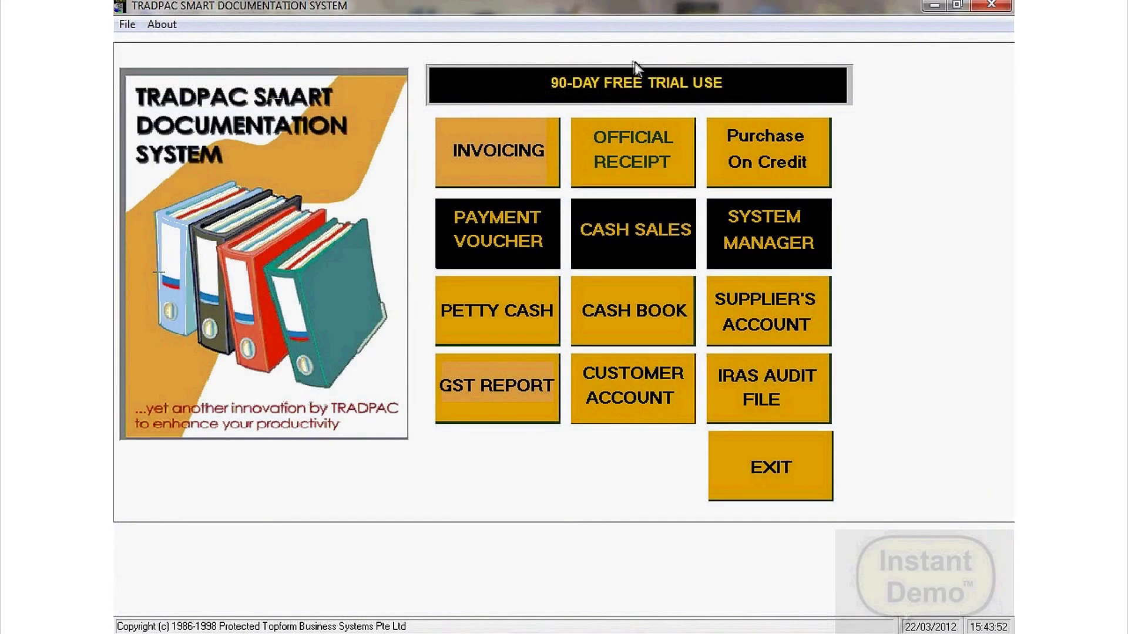